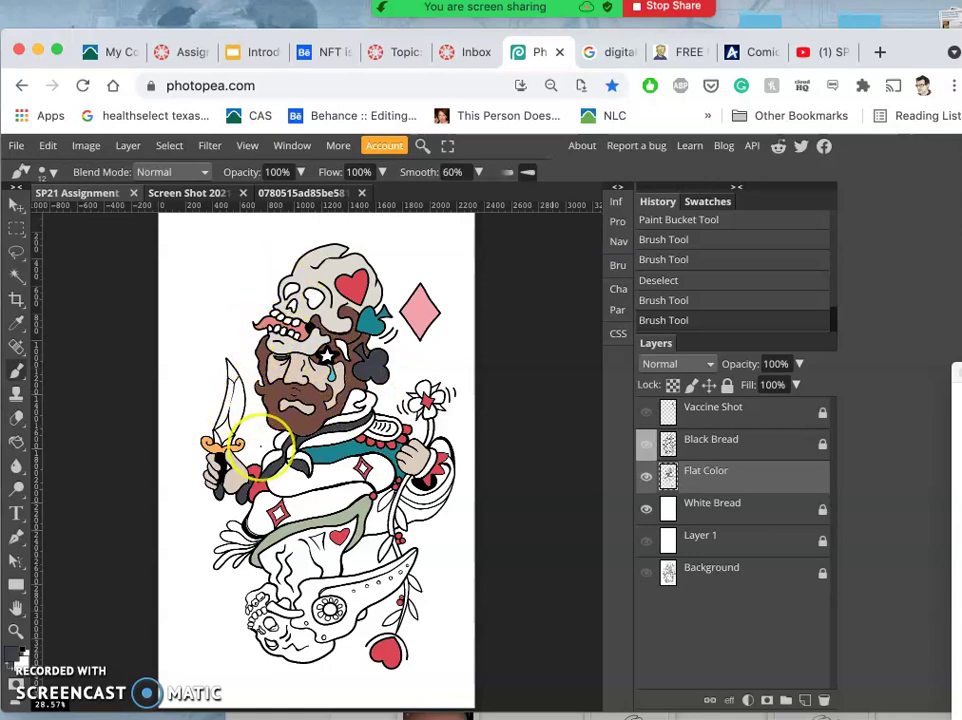
Zoom into the skull and paint white over the wavy lock lines
{"action": "scroll", "coordinate": [262, 447], "scroll_direction": "down", "scroll_amount": 3}
{"action": "scroll", "coordinate": [200, 338], "scroll_direction": "up", "scroll_amount": 5}
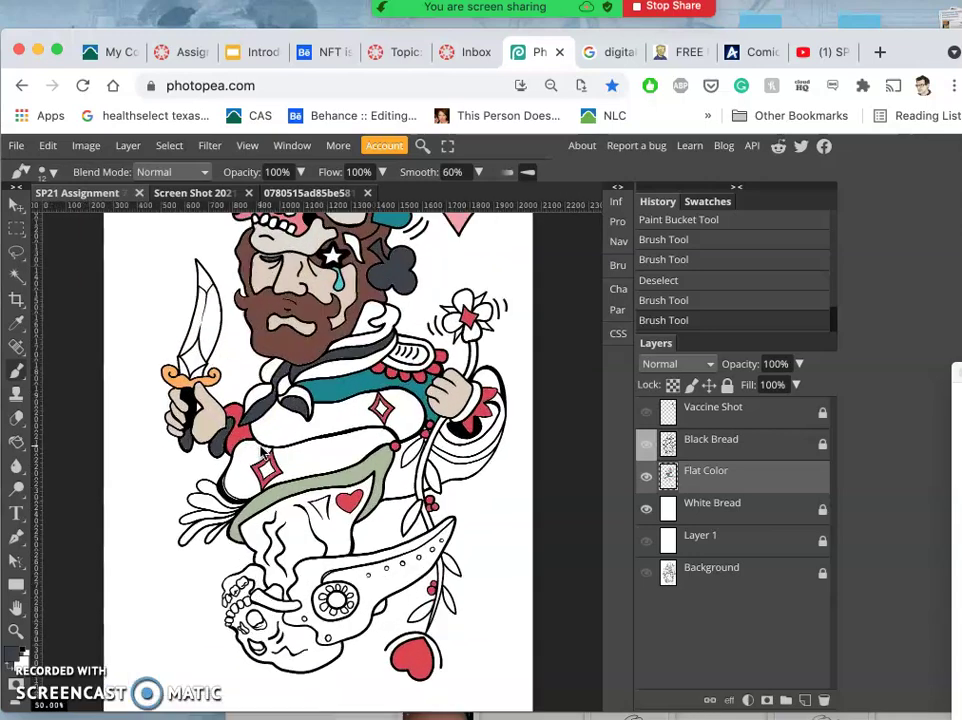
{"action": "scroll", "coordinate": [262, 452], "scroll_direction": "down", "scroll_amount": 2}
{"action": "scroll", "coordinate": [262, 452], "scroll_direction": "down", "scroll_amount": 2}
{"action": "left_click", "coordinate": [289, 469]}
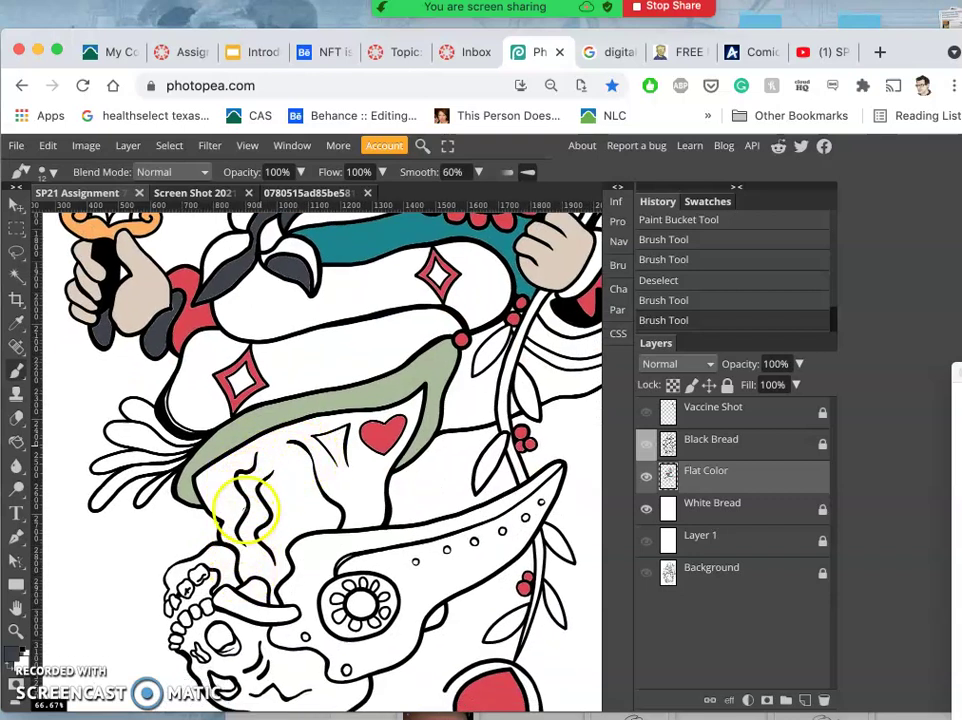
{"action": "left_click_drag", "start_coordinate": [245, 512], "coordinate": [293, 475]}
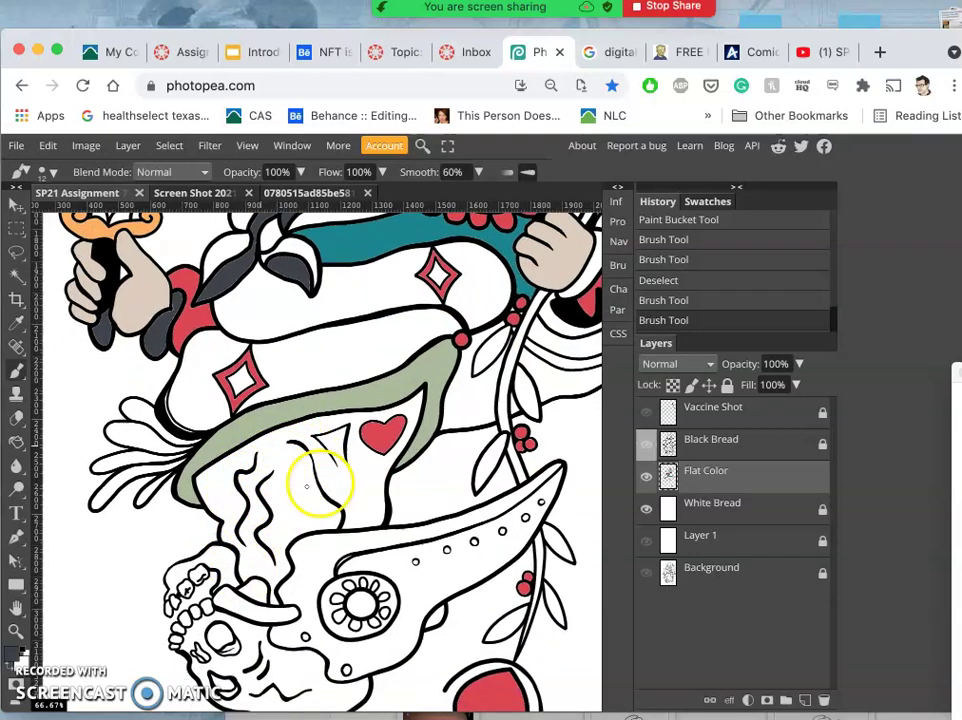
Undo the white strokes, redraw the wavy black lock lines, and switch to the Black Bread layer
{"action": "left_click", "coordinate": [704, 483]}
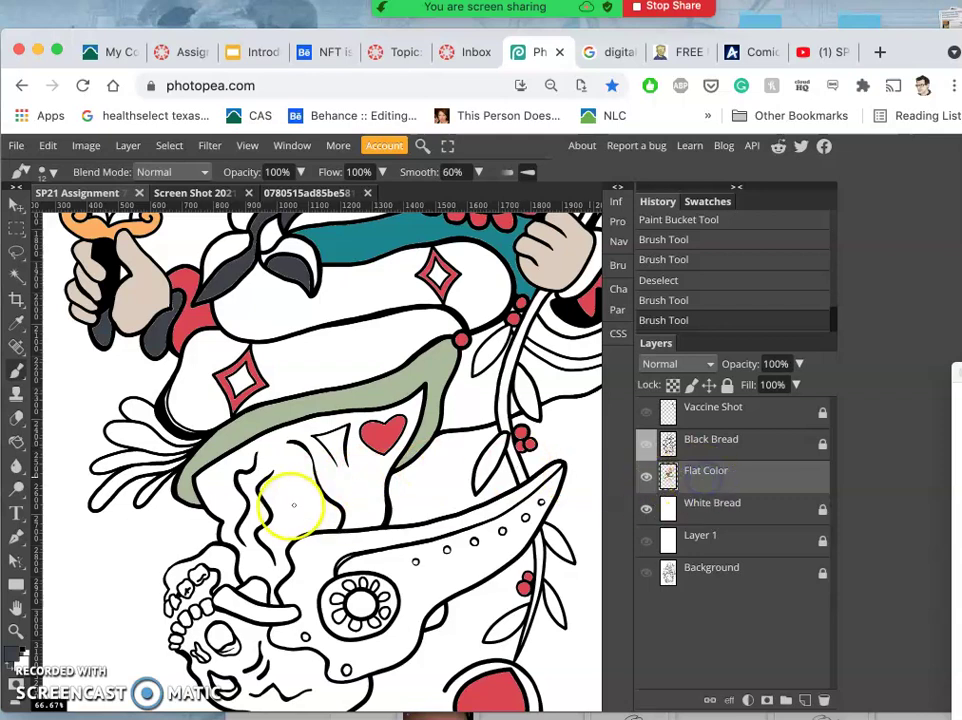
{"action": "mouse_move", "coordinate": [290, 505]}
{"action": "left_mouse_down"}
{"action": "mouse_move", "coordinate": [262, 471]}
{"action": "mouse_move", "coordinate": [259, 558]}
{"action": "mouse_move", "coordinate": [276, 499]}
{"action": "mouse_move", "coordinate": [288, 511]}
{"action": "mouse_move", "coordinate": [368, 489]}
{"action": "mouse_move", "coordinate": [285, 496]}
{"action": "mouse_move", "coordinate": [263, 561]}
{"action": "mouse_move", "coordinate": [312, 502]}
{"action": "mouse_move", "coordinate": [367, 484]}
{"action": "mouse_move", "coordinate": [266, 524]}
{"action": "mouse_move", "coordinate": [343, 498]}
{"action": "mouse_move", "coordinate": [298, 543]}
{"action": "mouse_move", "coordinate": [321, 521]}
{"action": "mouse_move", "coordinate": [369, 557]}
{"action": "mouse_move", "coordinate": [376, 577]}
{"action": "mouse_move", "coordinate": [381, 541]}
{"action": "mouse_move", "coordinate": [414, 561]}
{"action": "mouse_move", "coordinate": [383, 581]}
{"action": "mouse_move", "coordinate": [304, 570]}
{"action": "left_mouse_up"}
{"action": "key", "text": "ctrl+z"}
{"action": "key", "text": "ctrl+z"}
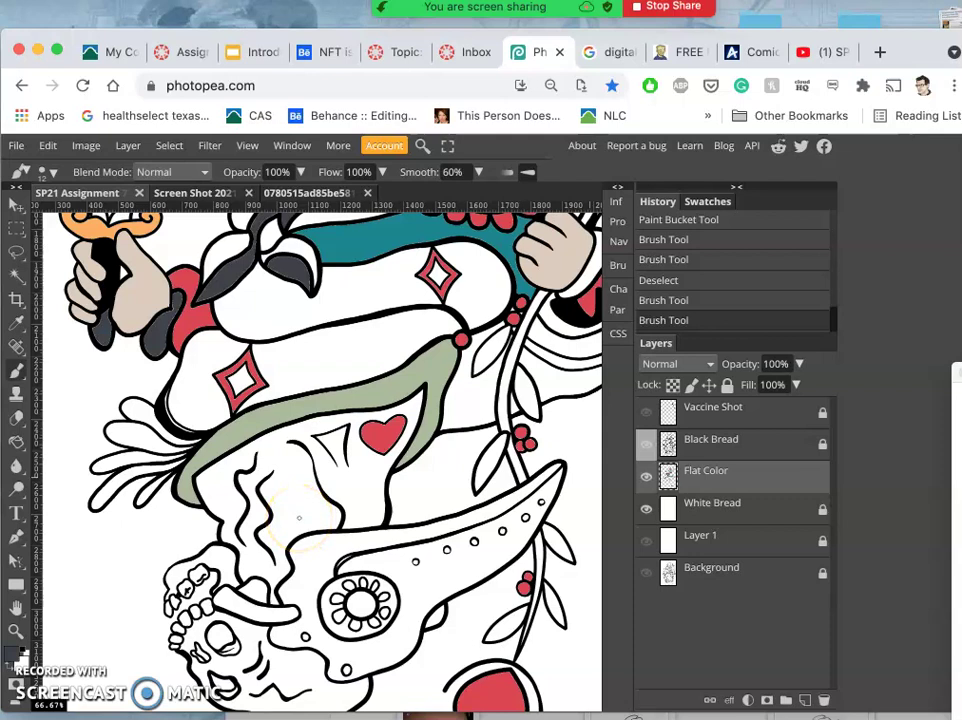
{"action": "mouse_move", "coordinate": [299, 506]}
{"action": "left_mouse_down"}
{"action": "mouse_move", "coordinate": [267, 433]}
{"action": "mouse_move", "coordinate": [297, 500]}
{"action": "mouse_move", "coordinate": [263, 483]}
{"action": "mouse_move", "coordinate": [256, 491]}
{"action": "mouse_move", "coordinate": [270, 511]}
{"action": "mouse_move", "coordinate": [260, 537]}
{"action": "mouse_move", "coordinate": [231, 496]}
{"action": "mouse_move", "coordinate": [256, 467]}
{"action": "mouse_move", "coordinate": [262, 515]}
{"action": "left_mouse_up"}
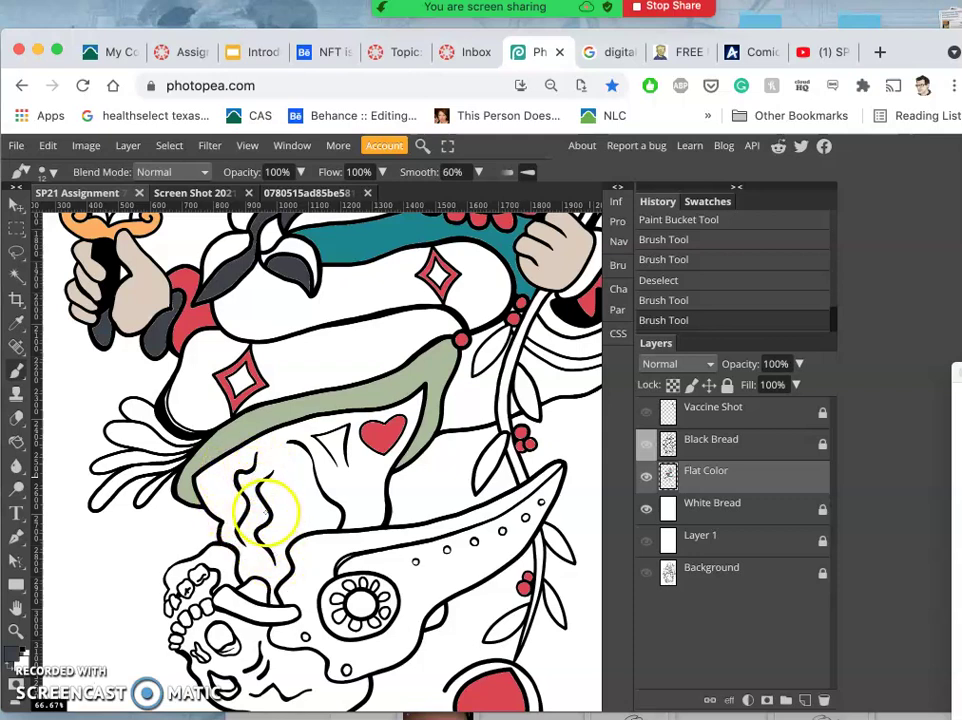
{"action": "left_click_drag", "start_coordinate": [705, 471], "coordinate": [714, 444]}
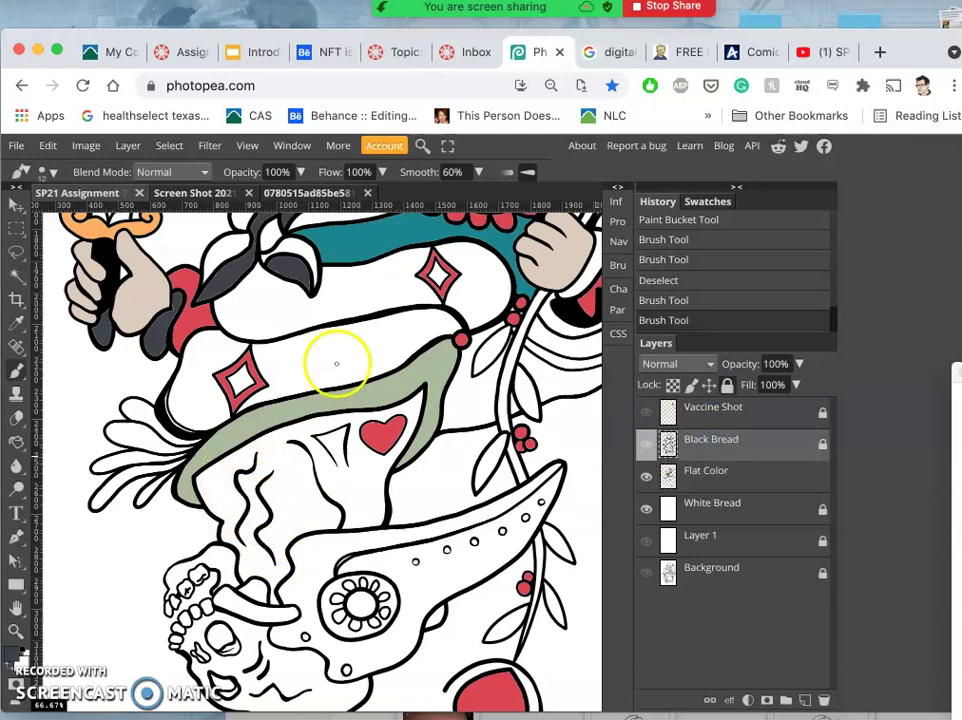
Magic Wand-select the white area around the heart below the sash, with the Flat Color layer active
{"action": "left_click", "coordinate": [16, 276]}
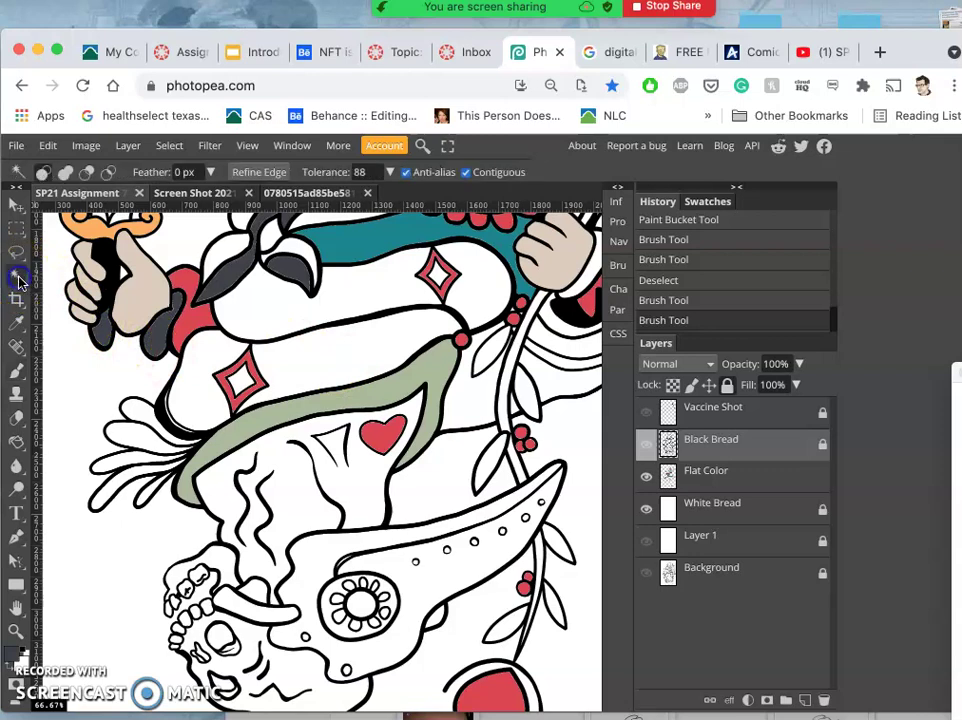
{"action": "left_click", "coordinate": [362, 480]}
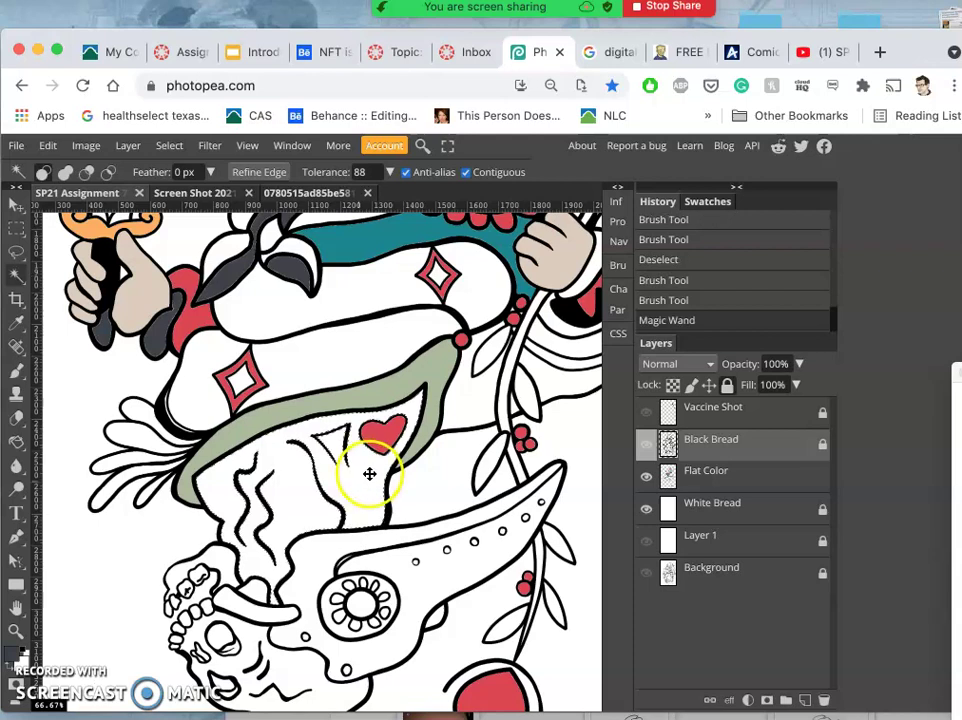
{"action": "left_click", "coordinate": [715, 470]}
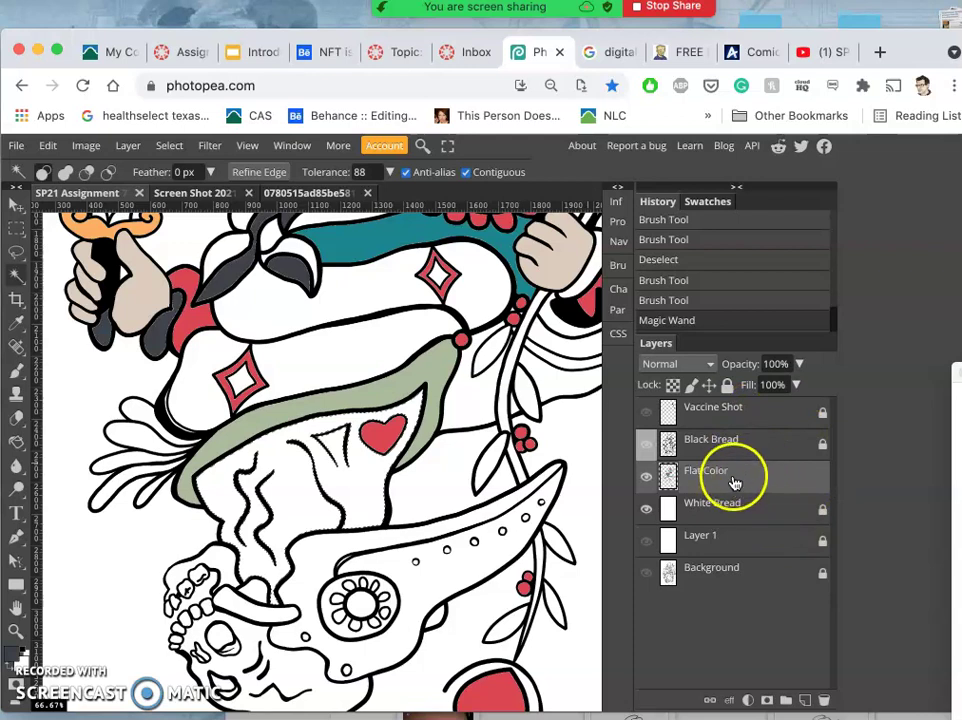
{"action": "left_click", "coordinate": [17, 441]}
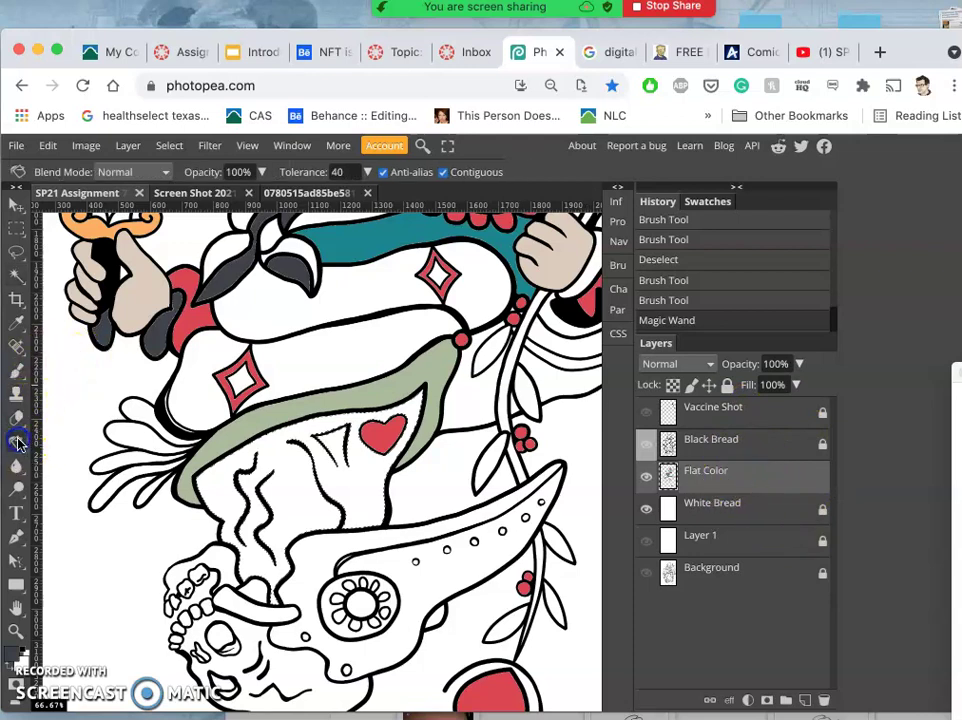
Eyedrop the dark teal swatch from the palette screenshot, then sample colours on the illustration
{"action": "left_click", "coordinate": [236, 195]}
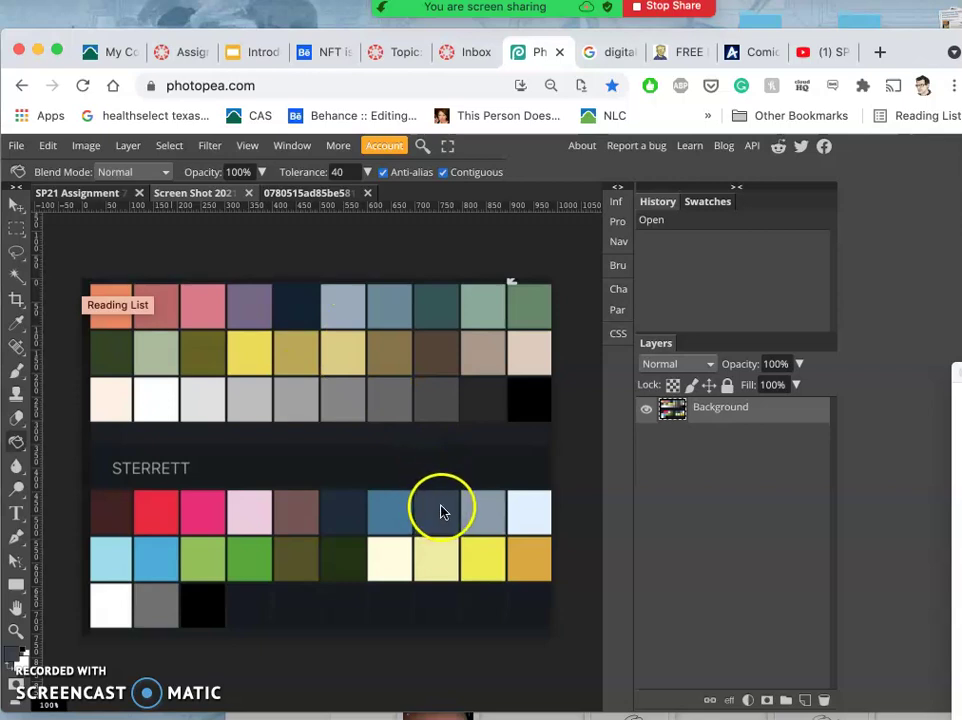
{"action": "left_click", "coordinate": [18, 325]}
{"action": "left_click", "coordinate": [442, 305]}
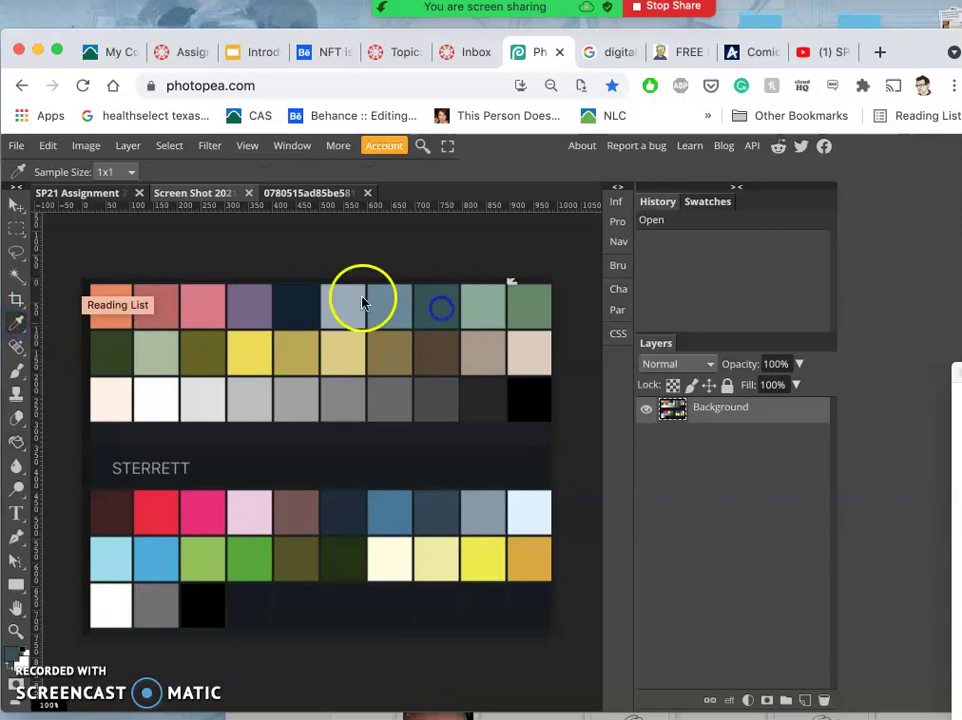
{"action": "left_click", "coordinate": [100, 194]}
{"action": "left_click", "coordinate": [320, 456]}
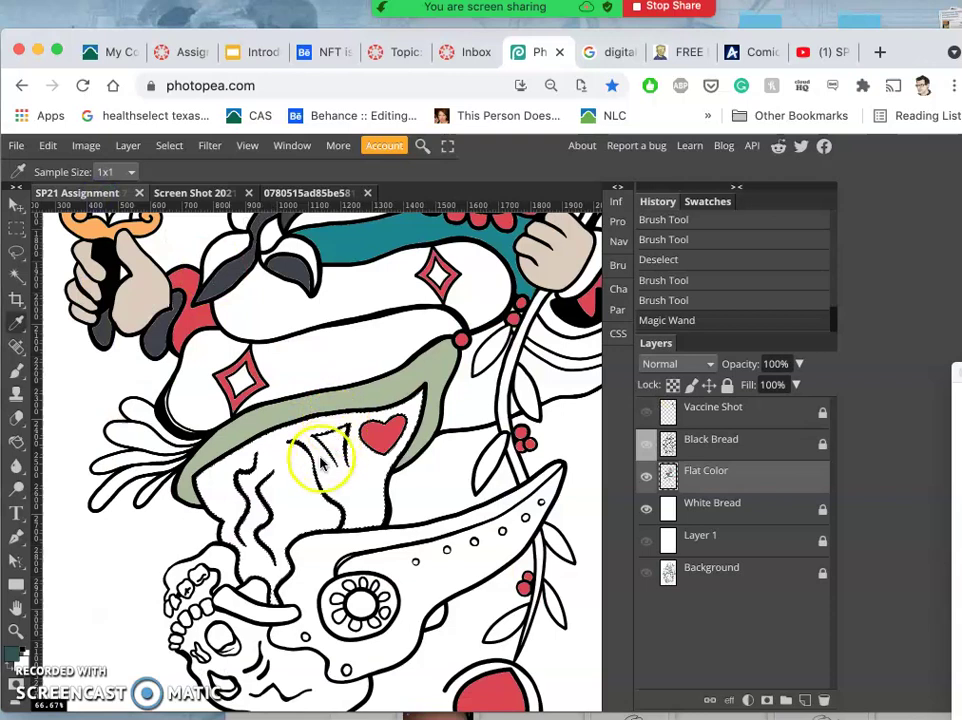
{"action": "left_click", "coordinate": [314, 496]}
{"action": "left_click", "coordinate": [297, 489]}
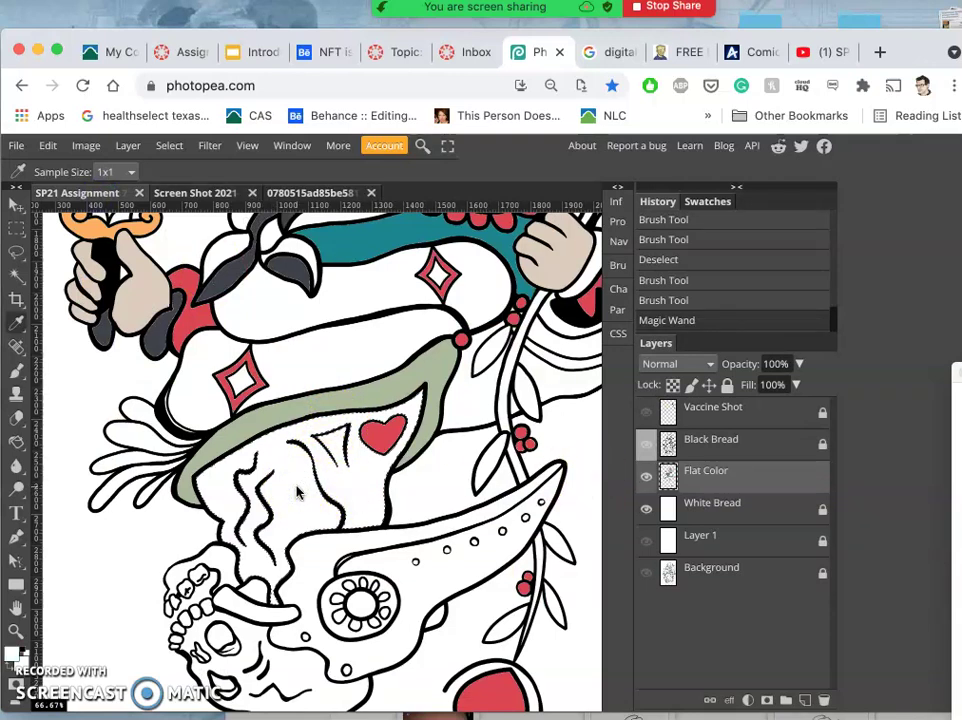
{"action": "left_click", "coordinate": [292, 495]}
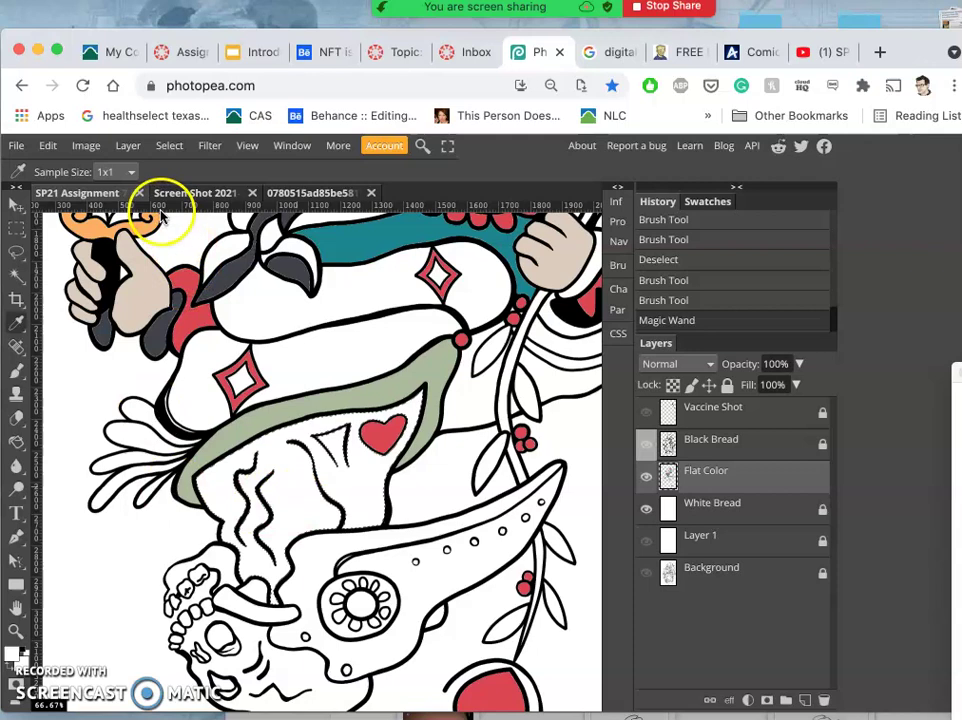
Paint Bucket the selected area around the heart with dark teal, then deselect
{"action": "left_click", "coordinate": [188, 193]}
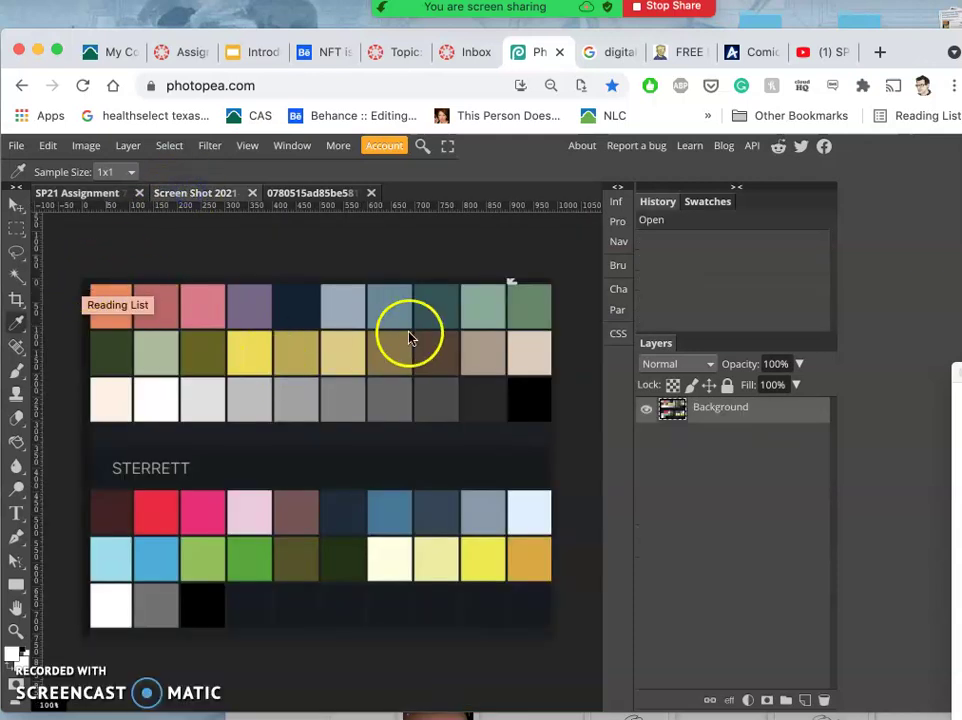
{"action": "left_click", "coordinate": [98, 196]}
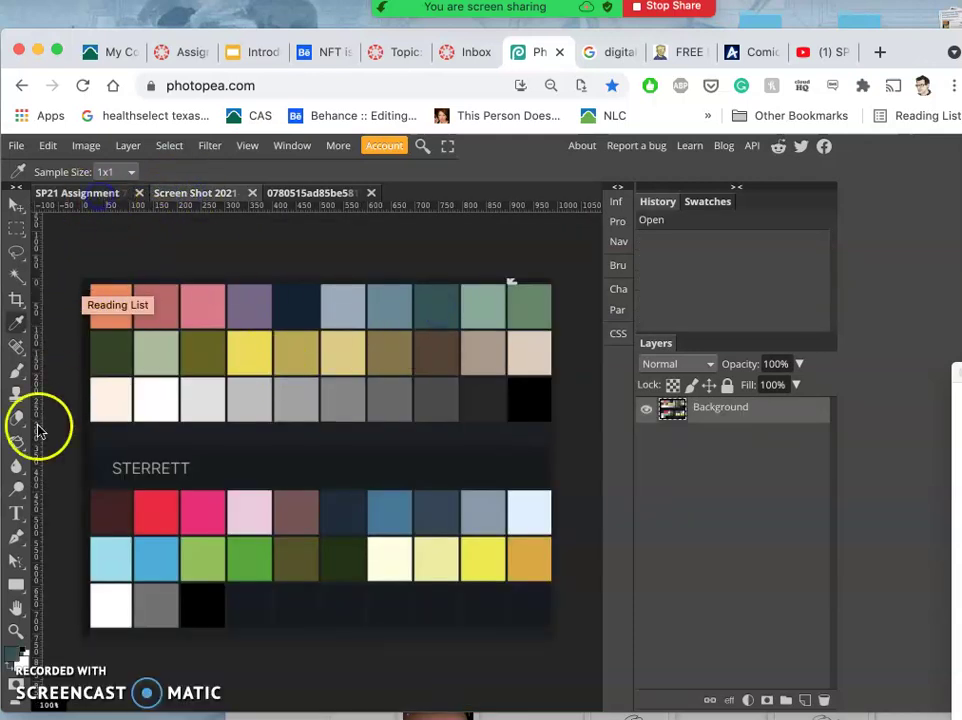
{"action": "left_click", "coordinate": [16, 443]}
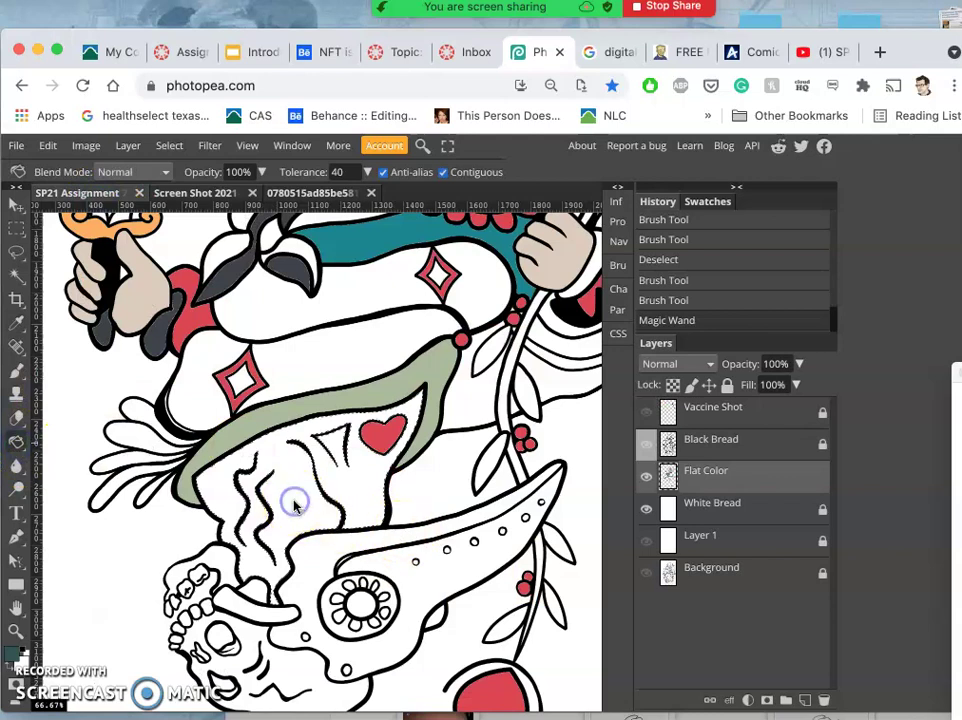
{"action": "left_click", "coordinate": [294, 507]}
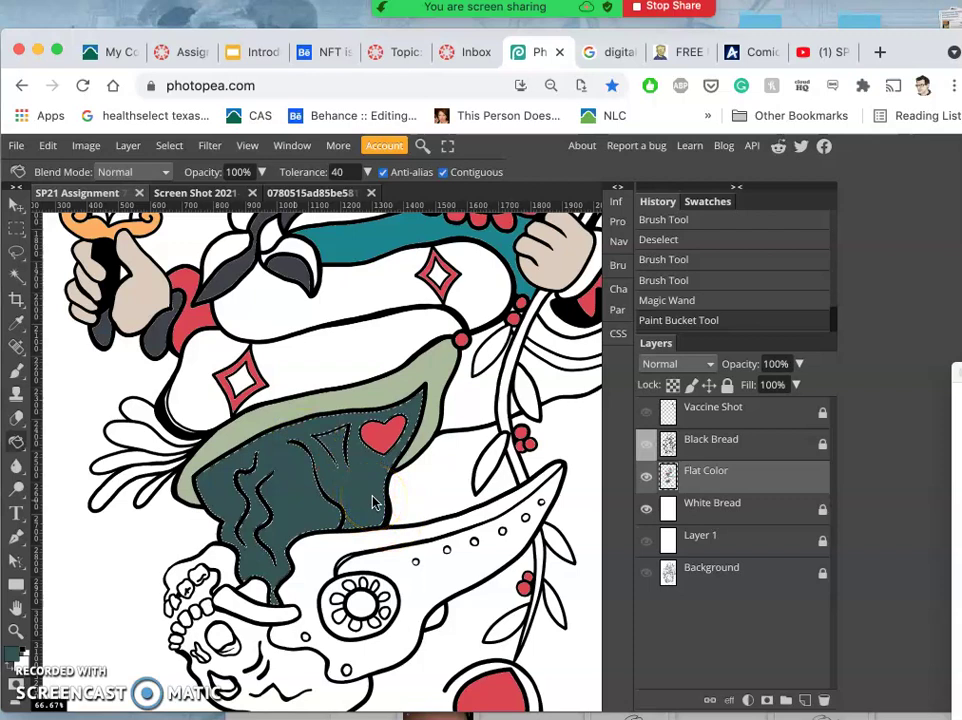
{"action": "key", "text": "ctrl+d"}
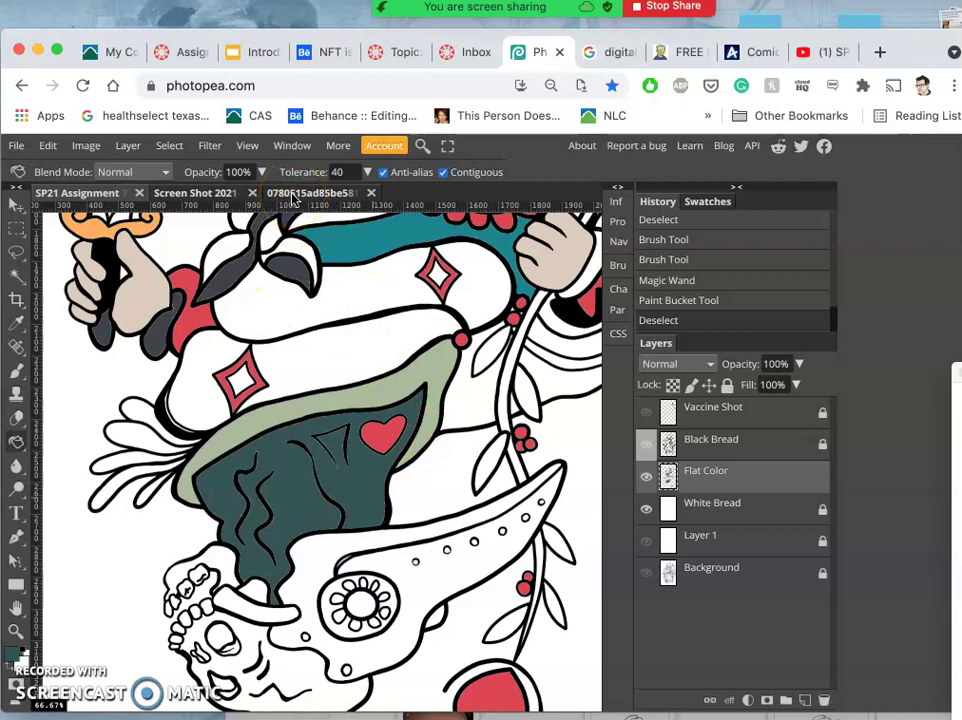
Undo an accidental fill on the palette image, sample the teal area, and restore the selection
{"action": "left_click", "coordinate": [215, 192]}
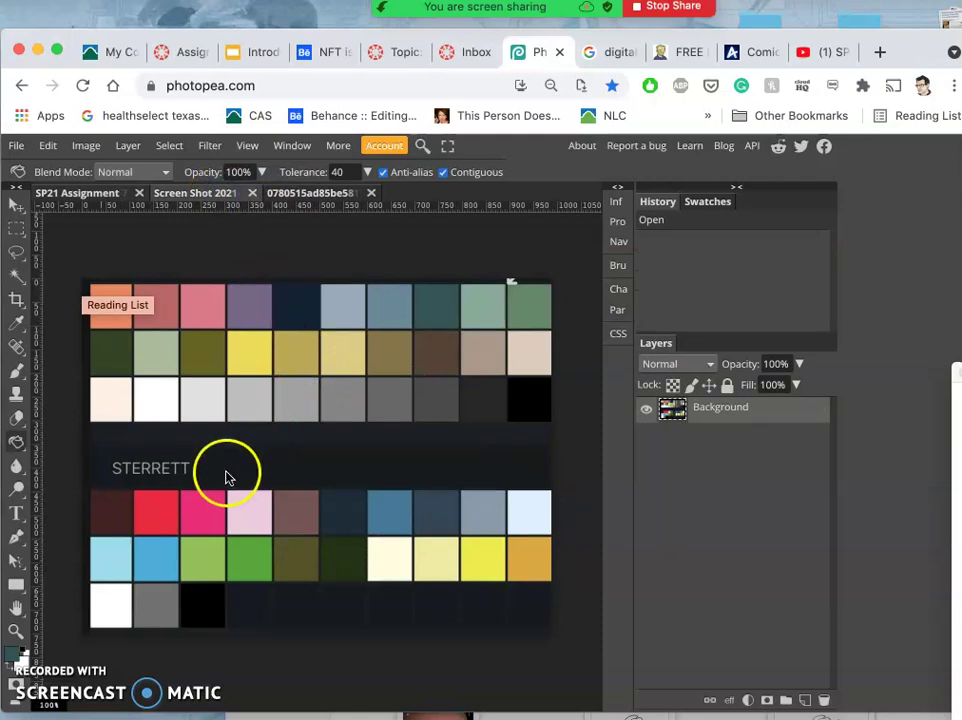
{"action": "left_click", "coordinate": [112, 512]}
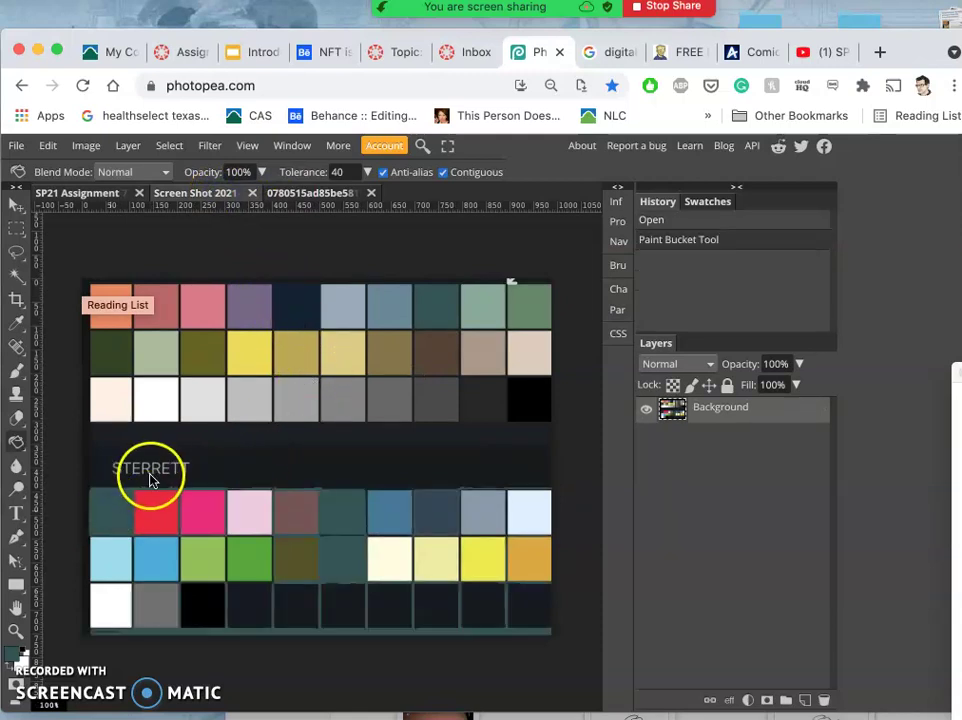
{"action": "key", "text": "ctrl+z"}
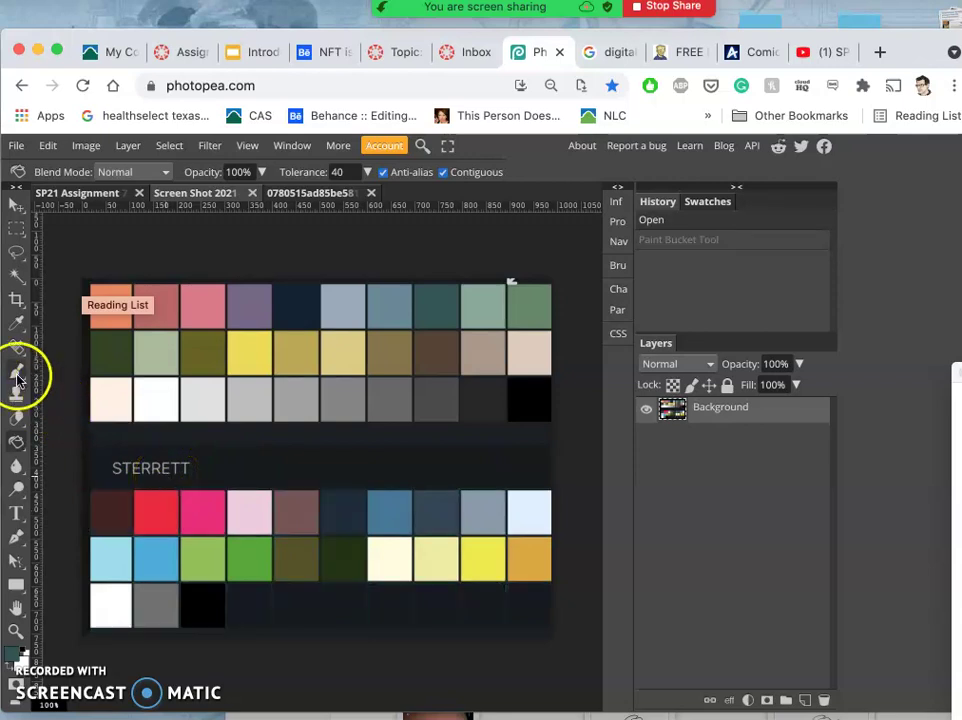
{"action": "left_click", "coordinate": [19, 329]}
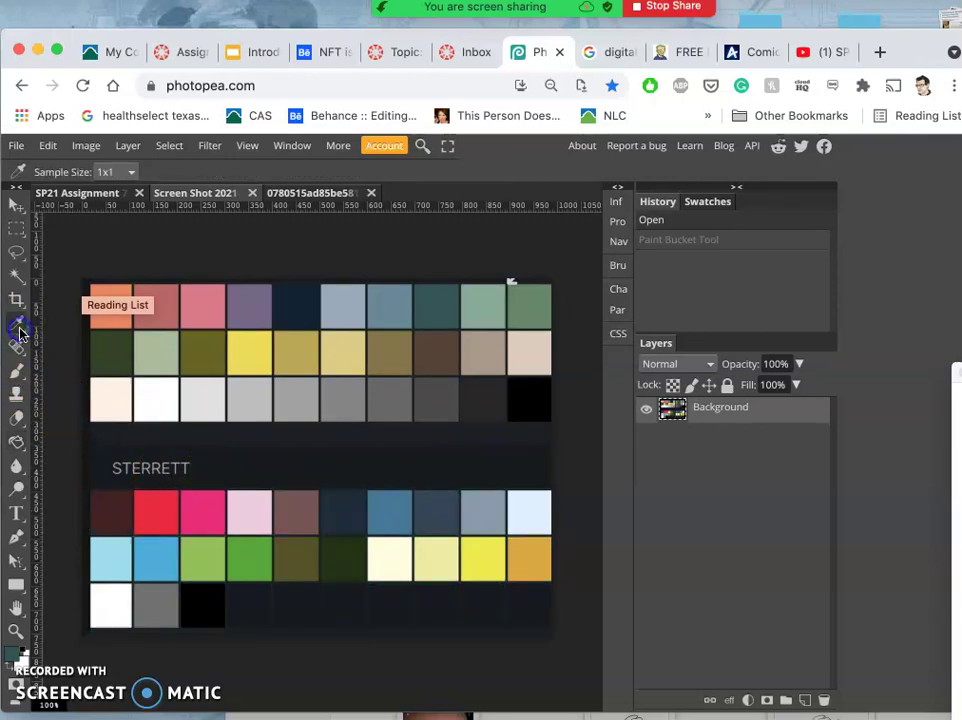
{"action": "left_click", "coordinate": [16, 442]}
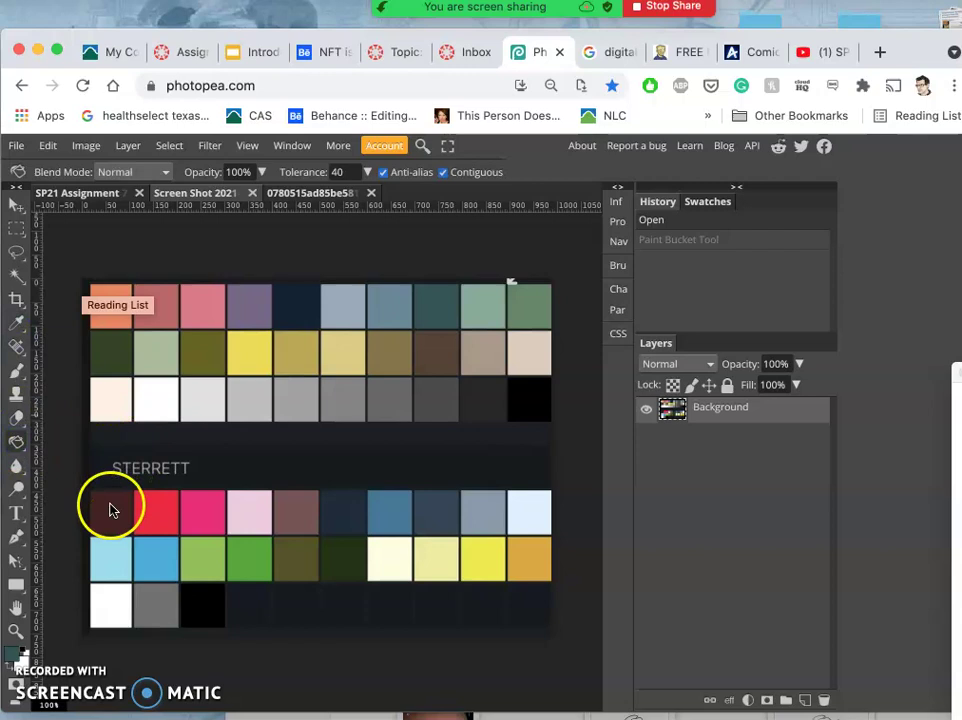
{"action": "left_click", "coordinate": [16, 323]}
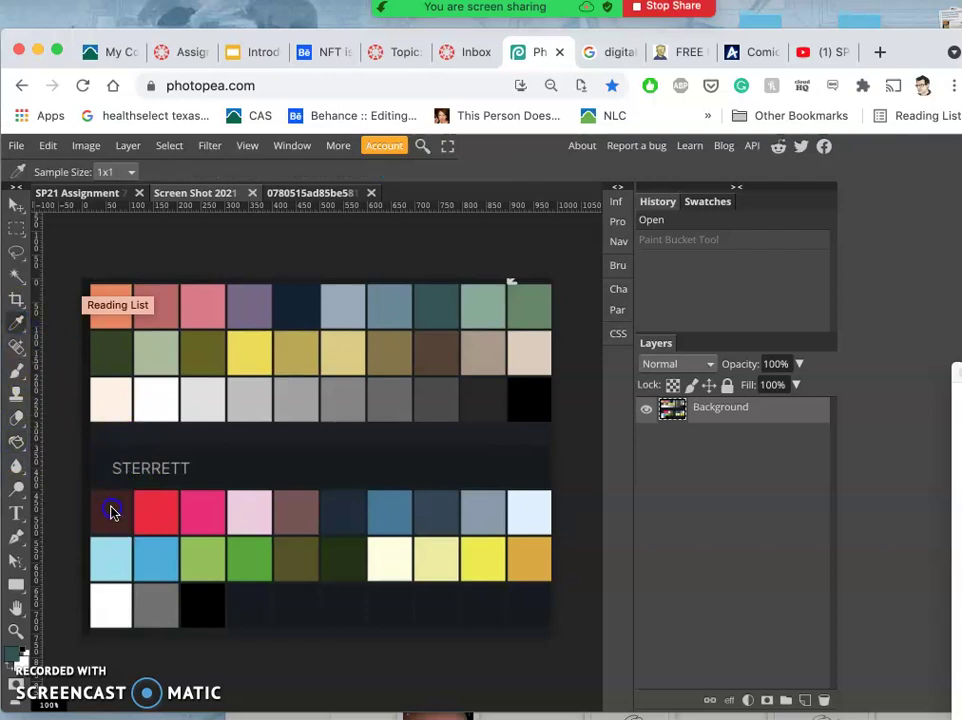
{"action": "left_click", "coordinate": [108, 193]}
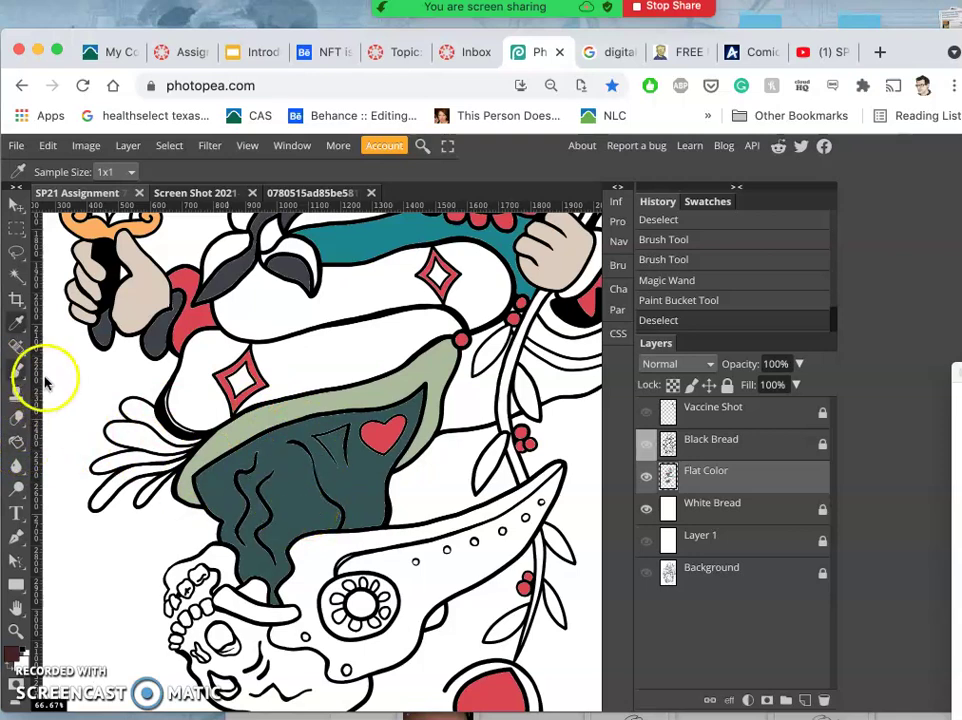
{"action": "left_click", "coordinate": [312, 512]}
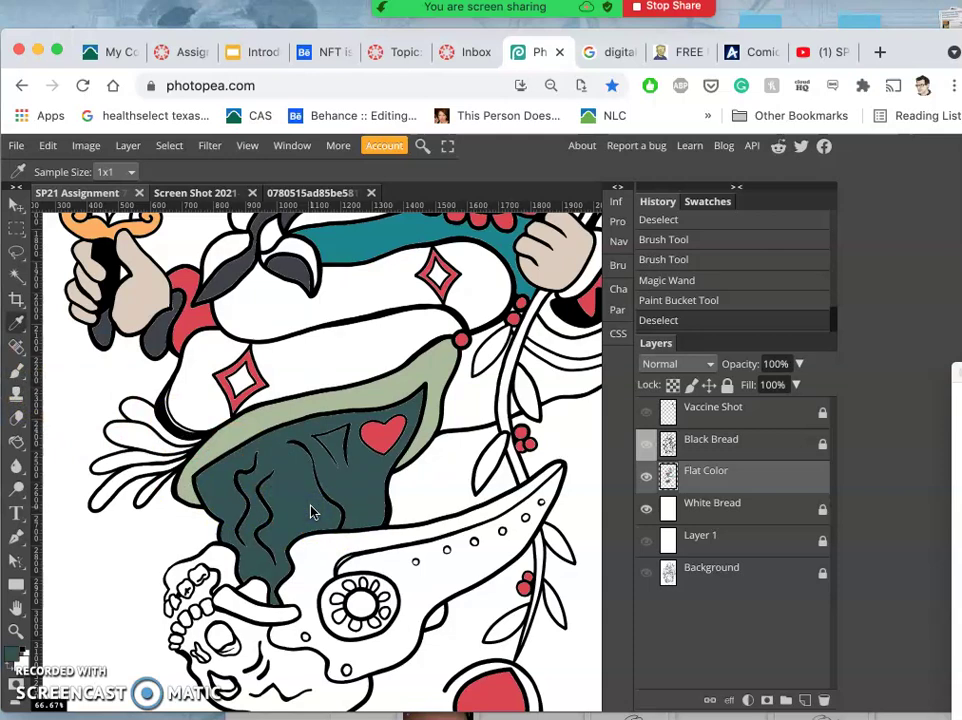
{"action": "key", "text": "ctrl+z"}
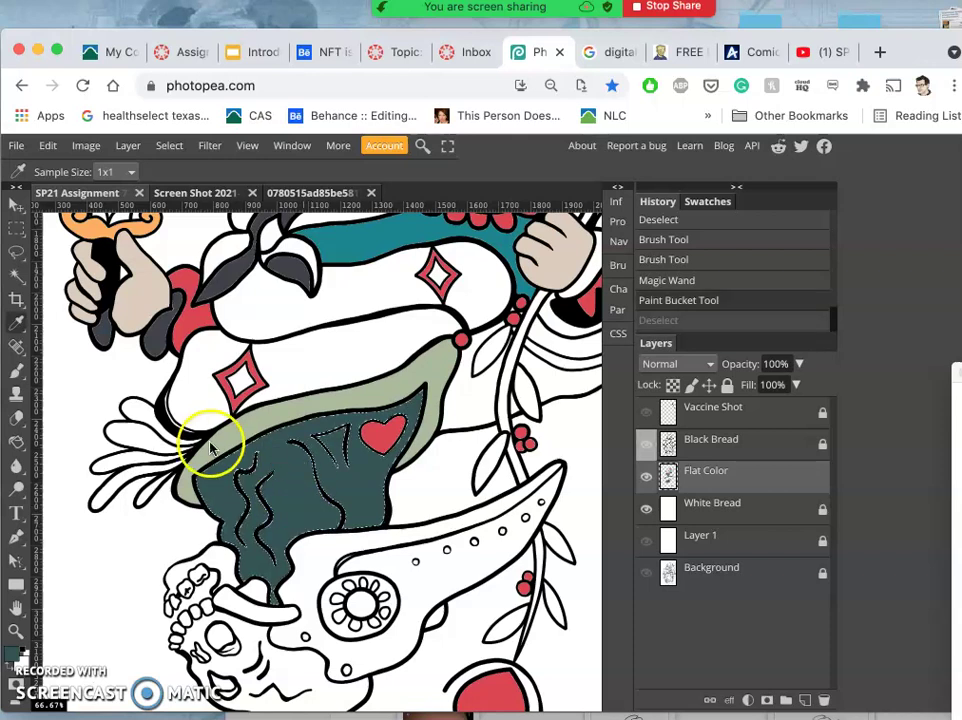
Fill the selected region around the red heart with dark brown and pan to inspect it
{"action": "left_click", "coordinate": [182, 193]}
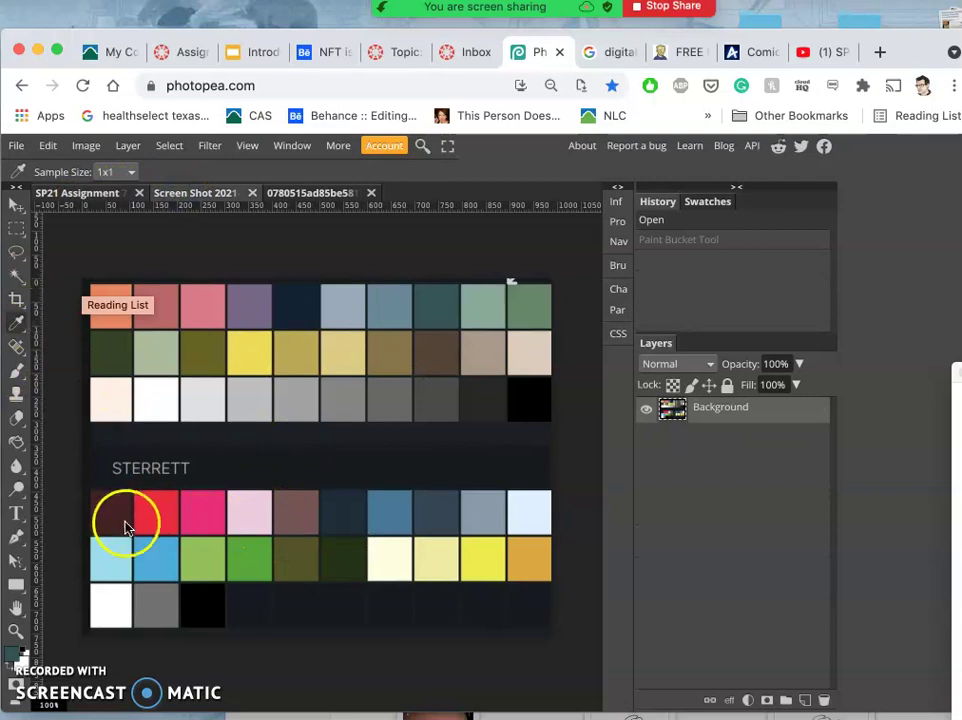
{"action": "left_click", "coordinate": [75, 193]}
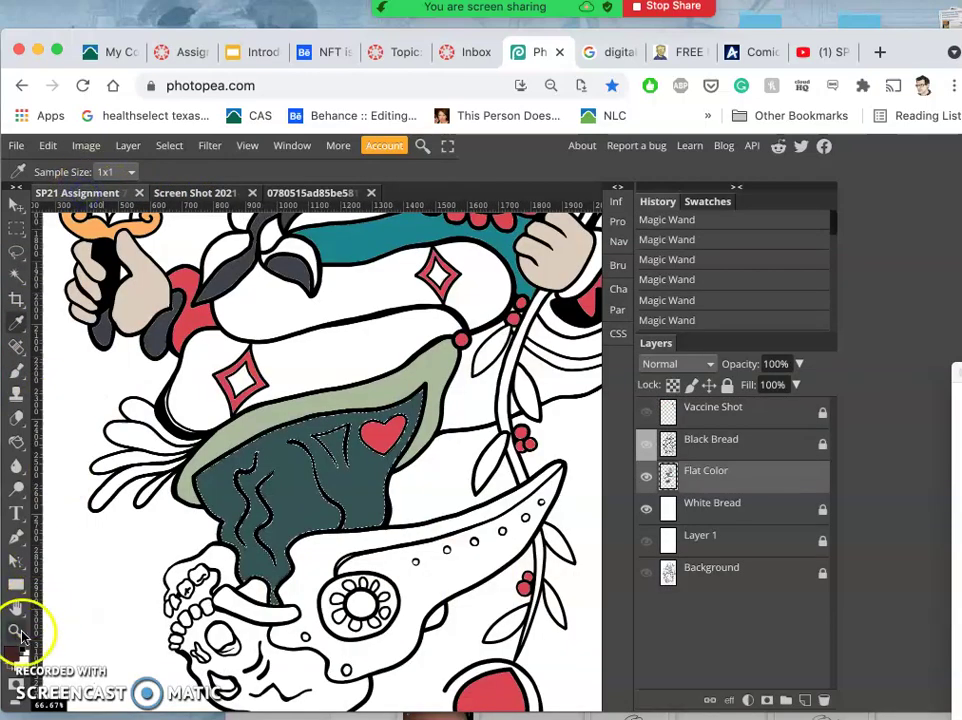
{"action": "left_click", "coordinate": [16, 441]}
{"action": "left_click", "coordinate": [293, 489]}
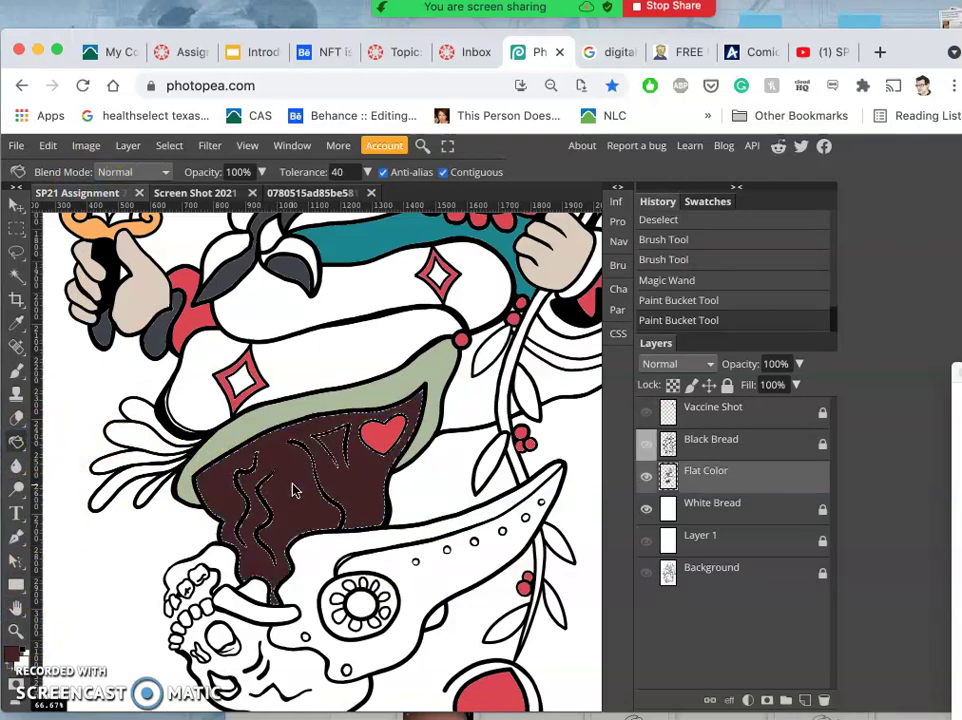
{"action": "scroll", "coordinate": [322, 472], "scroll_direction": "down", "scroll_amount": 3}
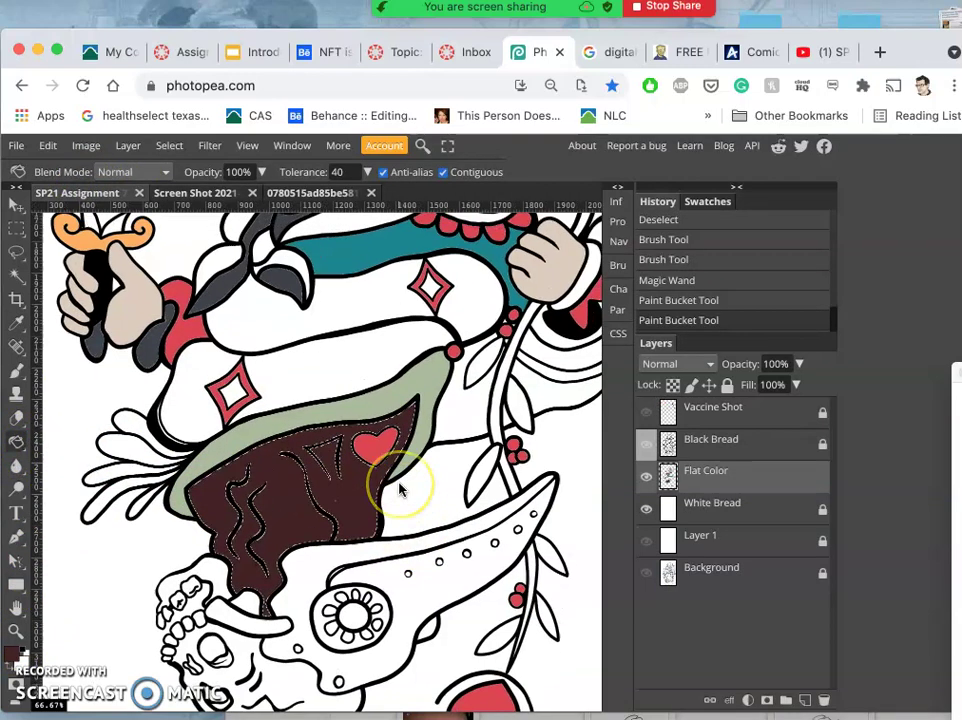
{"action": "scroll", "coordinate": [399, 489], "scroll_direction": "up", "scroll_amount": 5}
{"action": "scroll", "coordinate": [399, 489], "scroll_direction": "left", "scroll_amount": 2}
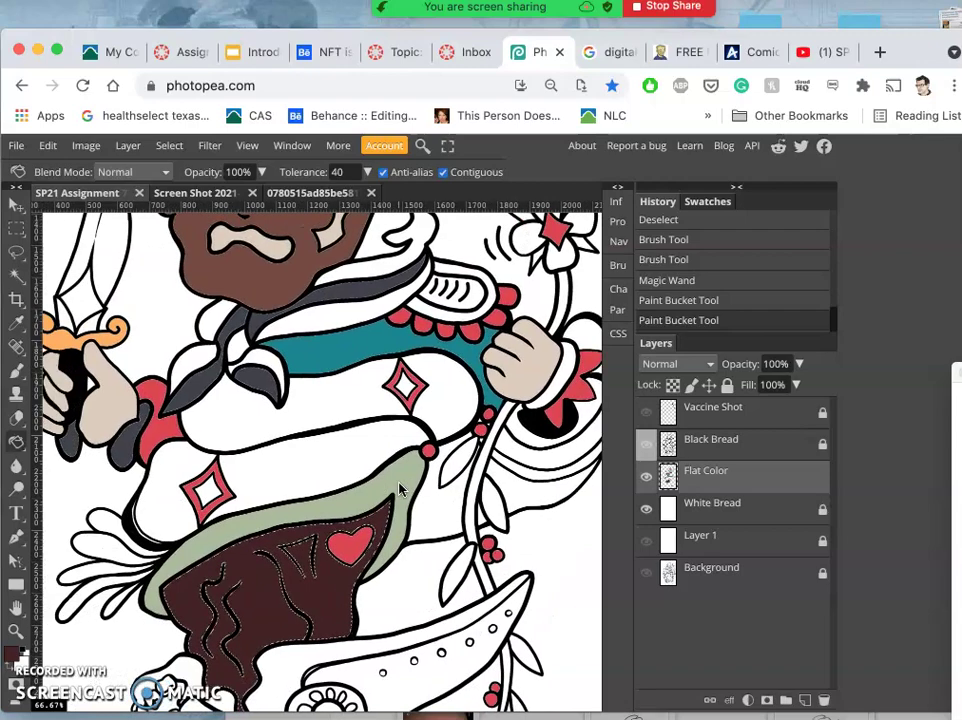
{"action": "scroll", "coordinate": [399, 489], "scroll_direction": "up", "scroll_amount": 10}
{"action": "scroll", "coordinate": [399, 489], "scroll_direction": "left", "scroll_amount": 2}
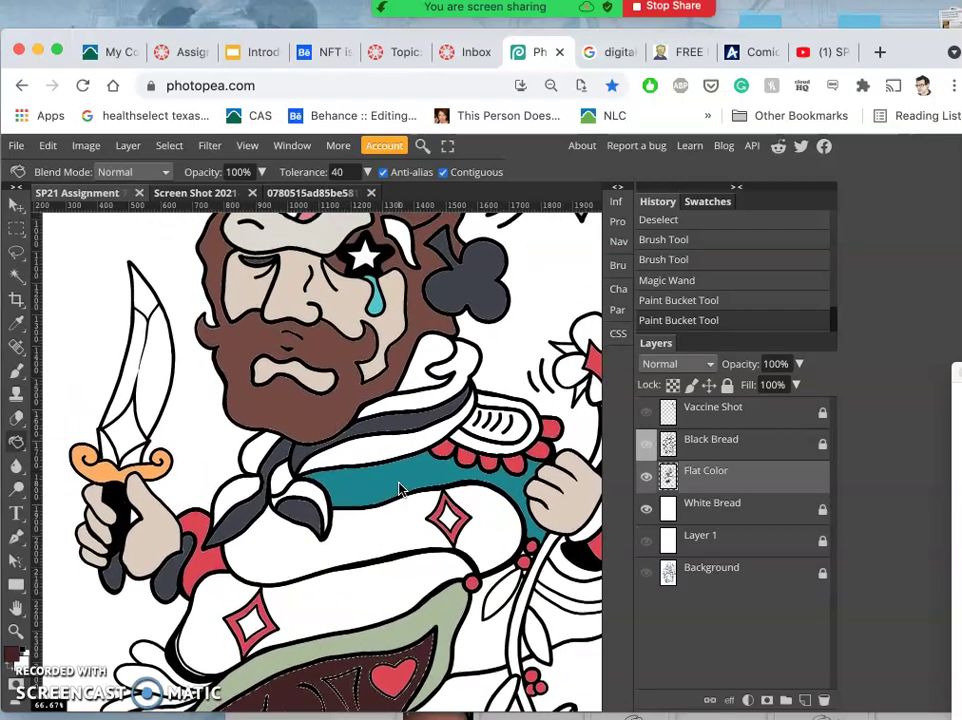
{"action": "scroll", "coordinate": [399, 489], "scroll_direction": "down", "scroll_amount": 10}
{"action": "scroll", "coordinate": [399, 489], "scroll_direction": "right", "scroll_amount": 1}
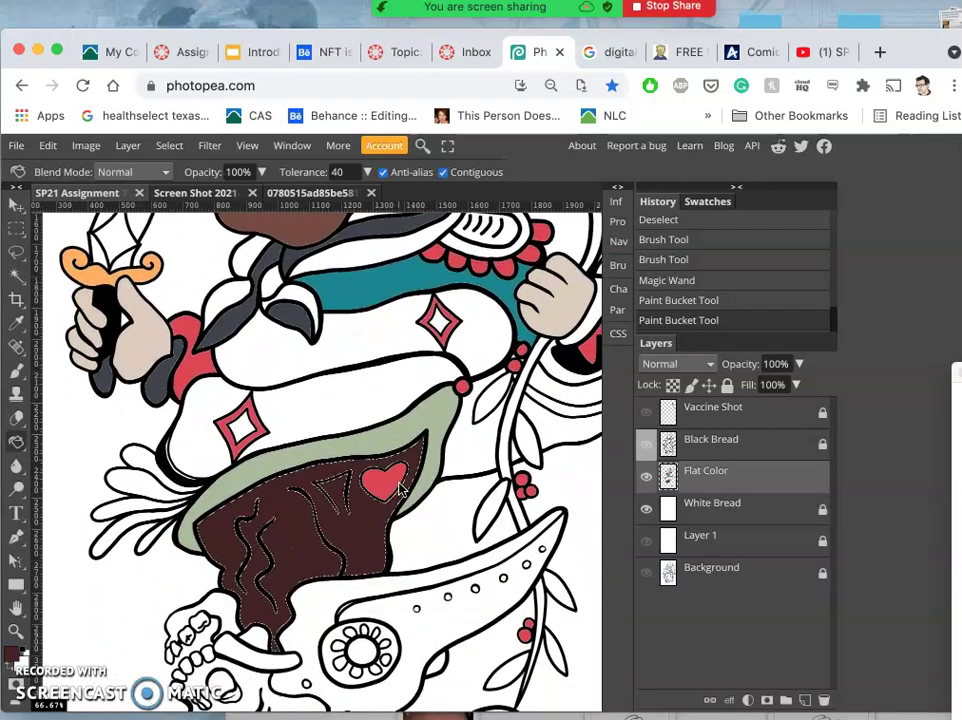
{"action": "scroll", "coordinate": [399, 489], "scroll_direction": "down", "scroll_amount": 8}
{"action": "scroll", "coordinate": [399, 489], "scroll_direction": "right", "scroll_amount": 1}
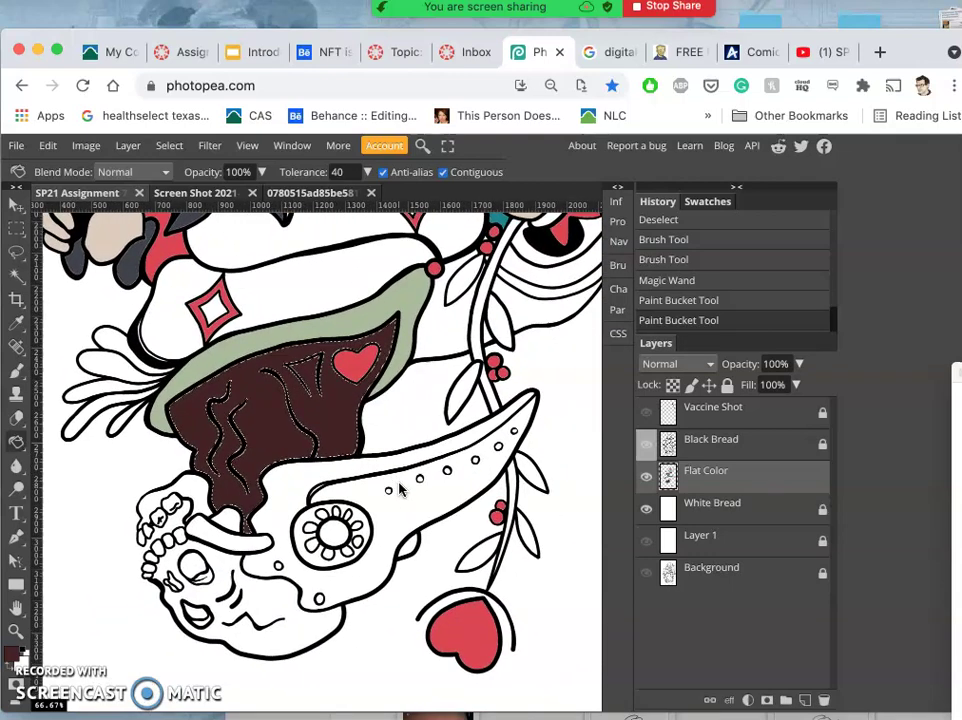
On the Black Bread layer, Magic Wand-select the lower skull, eye area and wing ornament
{"action": "left_click", "coordinate": [365, 515]}
{"action": "left_click", "coordinate": [722, 441]}
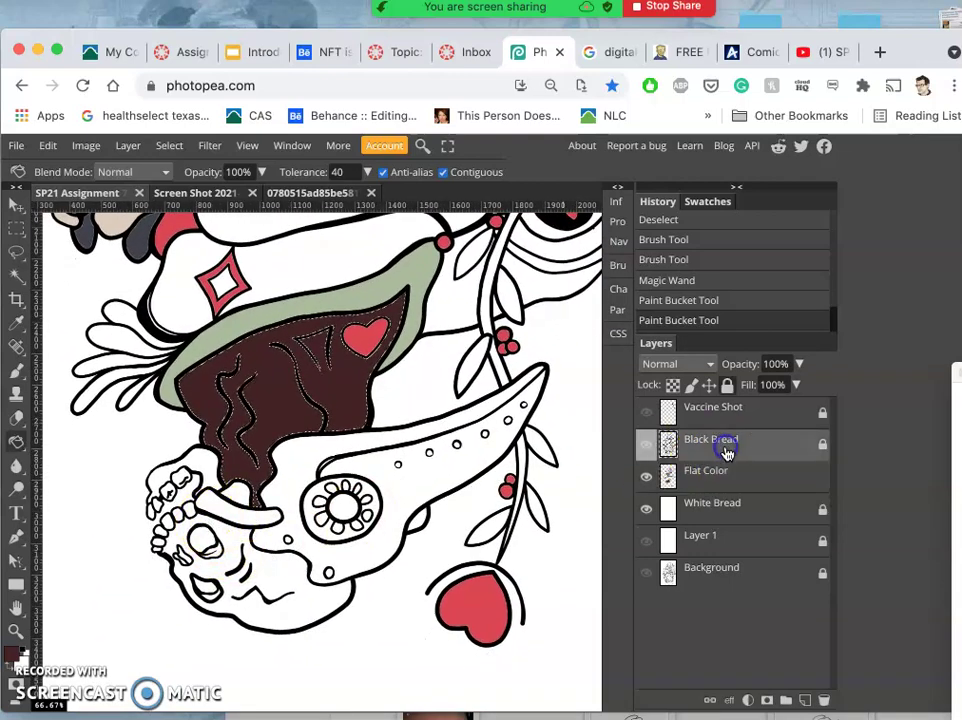
{"action": "left_click", "coordinate": [20, 278]}
{"action": "left_click", "coordinate": [230, 530]}
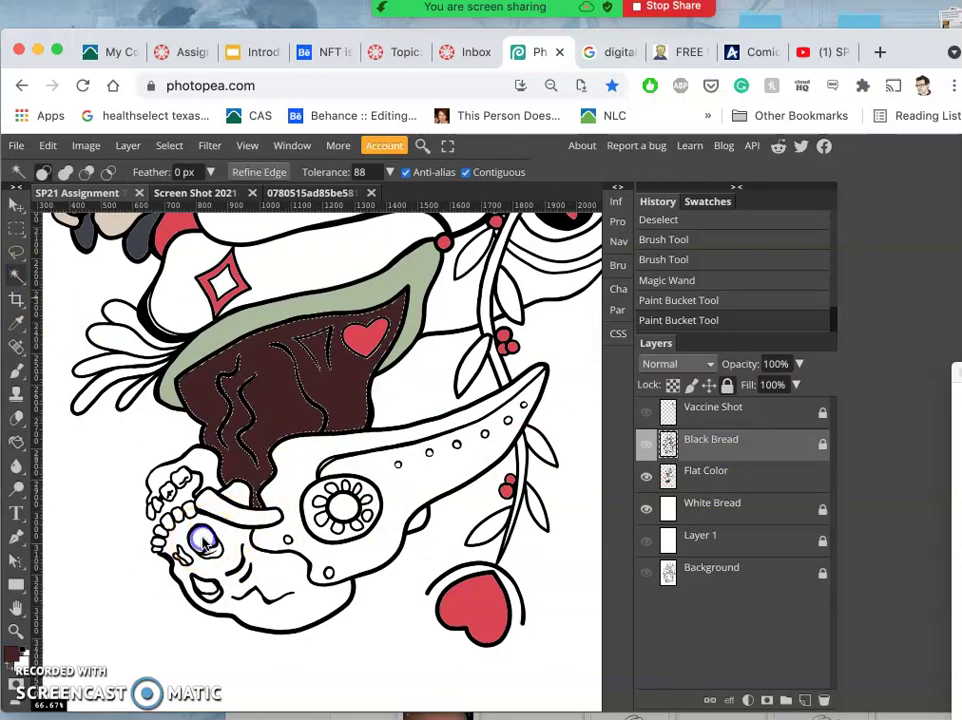
{"action": "left_click", "coordinate": [203, 540]}
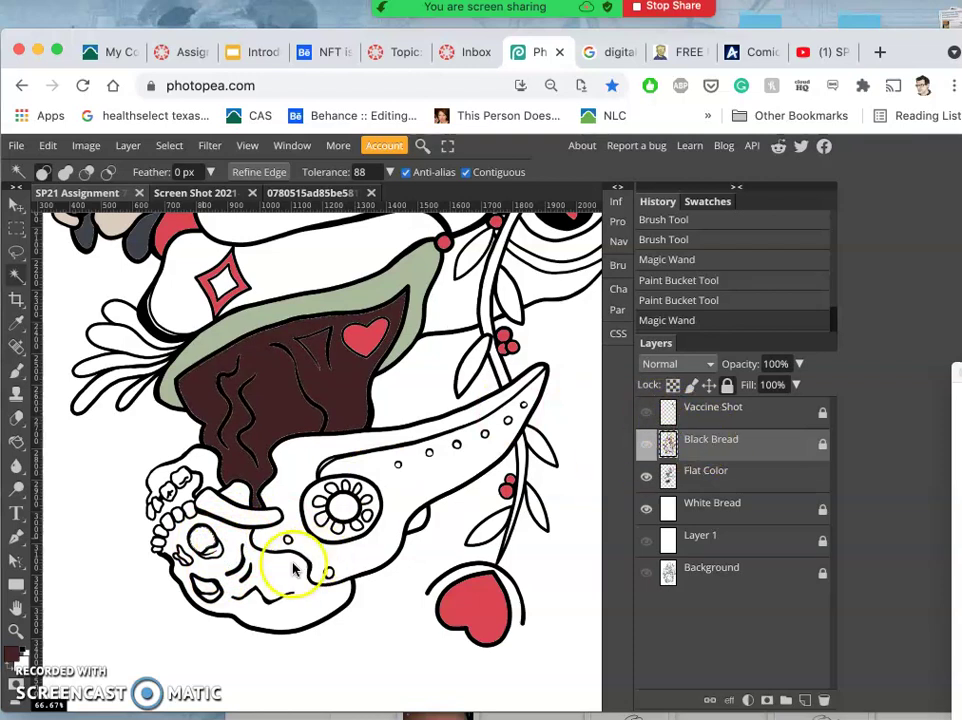
{"action": "left_click", "coordinate": [184, 563]}
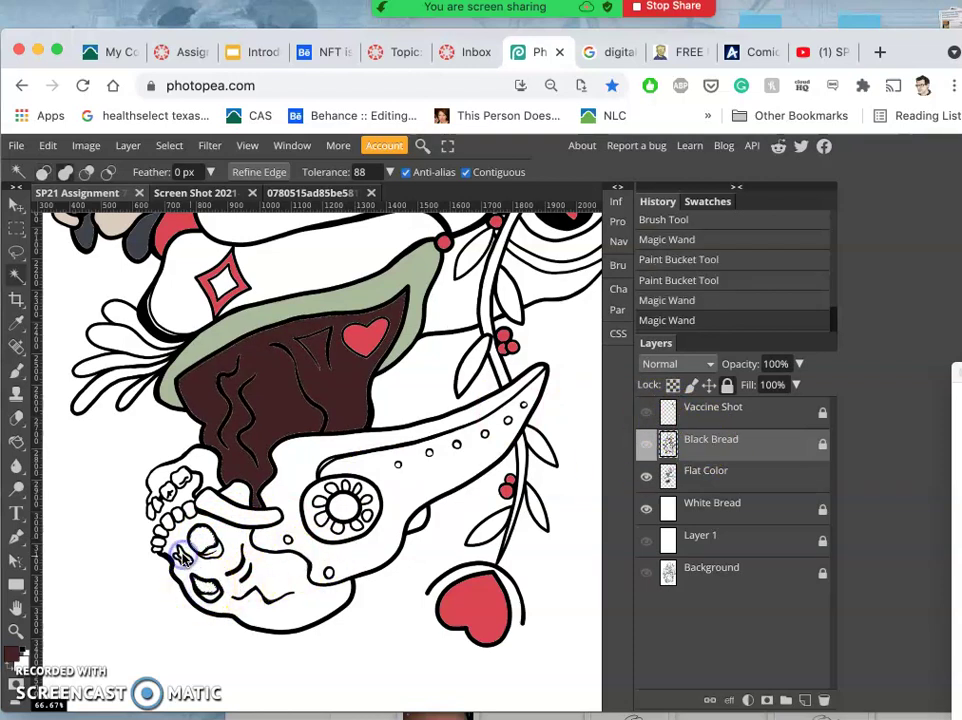
{"action": "left_click", "coordinate": [340, 490]}
Add another wing part plus the skull hat's mouth area and eye socket to the selection
{"action": "scroll", "coordinate": [349, 517], "scroll_direction": "up", "scroll_amount": 1}
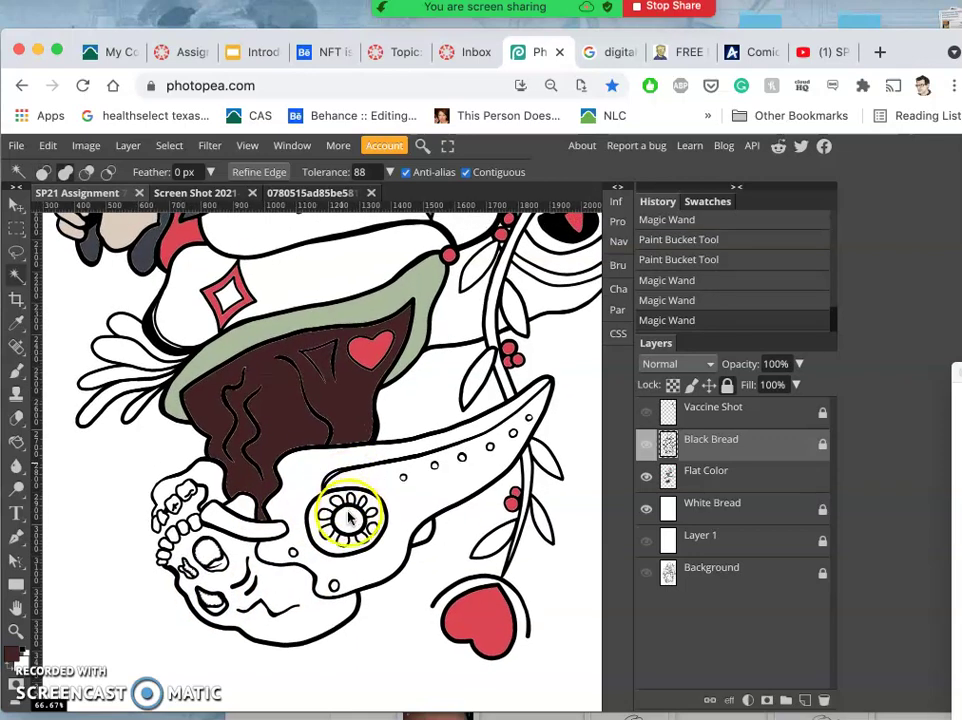
{"action": "left_click", "coordinate": [414, 485]}
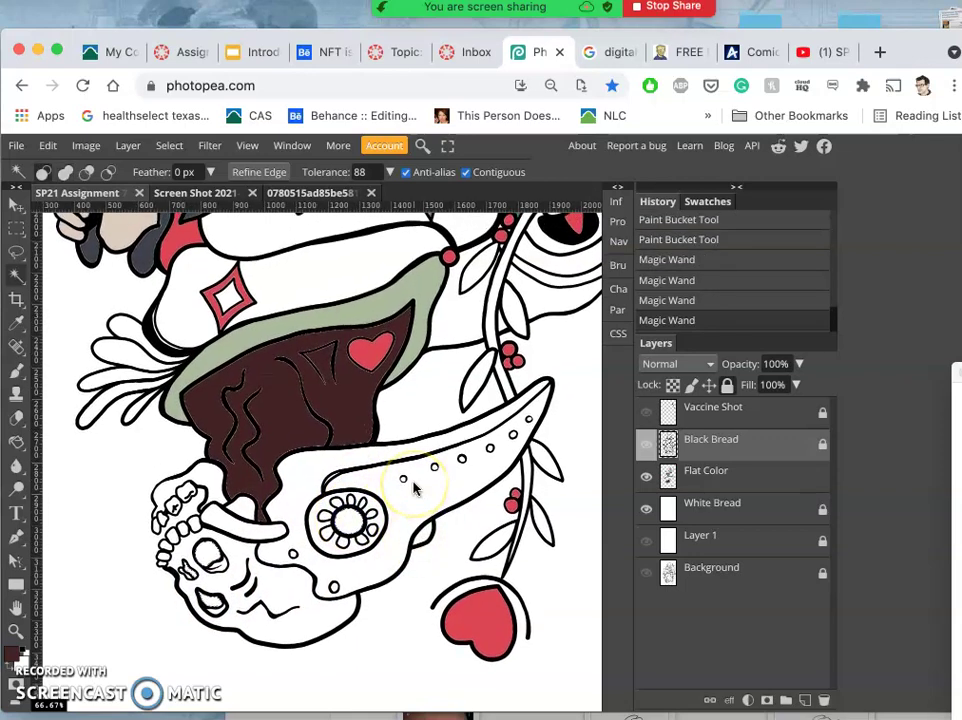
{"action": "scroll", "coordinate": [415, 487], "scroll_direction": "up", "scroll_amount": 2}
{"action": "scroll", "coordinate": [415, 487], "scroll_direction": "up", "scroll_amount": 10}
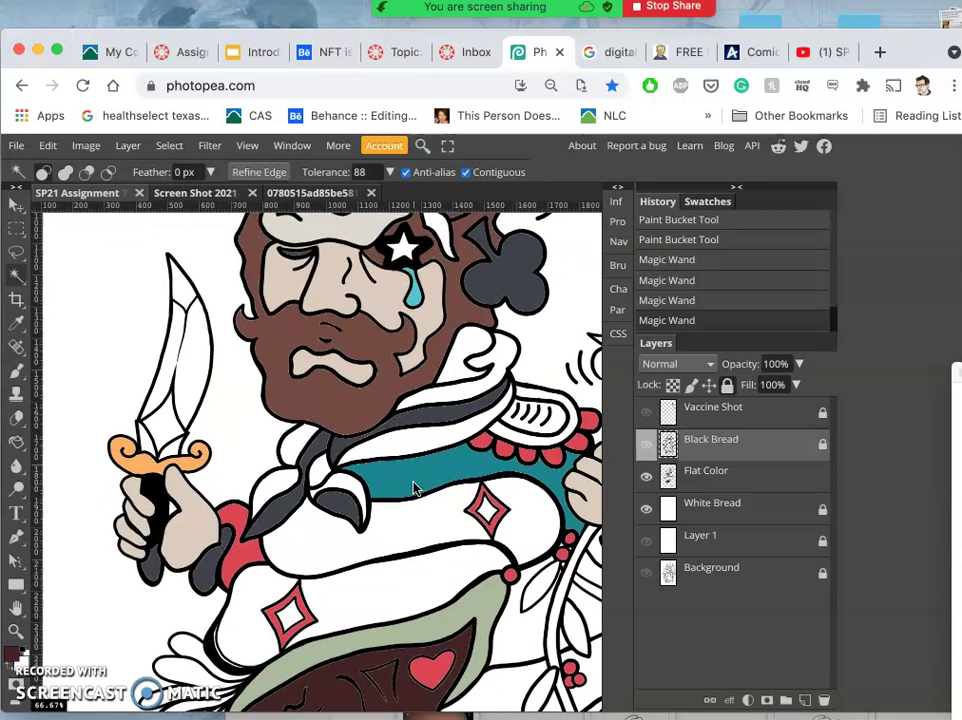
{"action": "scroll", "coordinate": [415, 487], "scroll_direction": "up", "scroll_amount": 6}
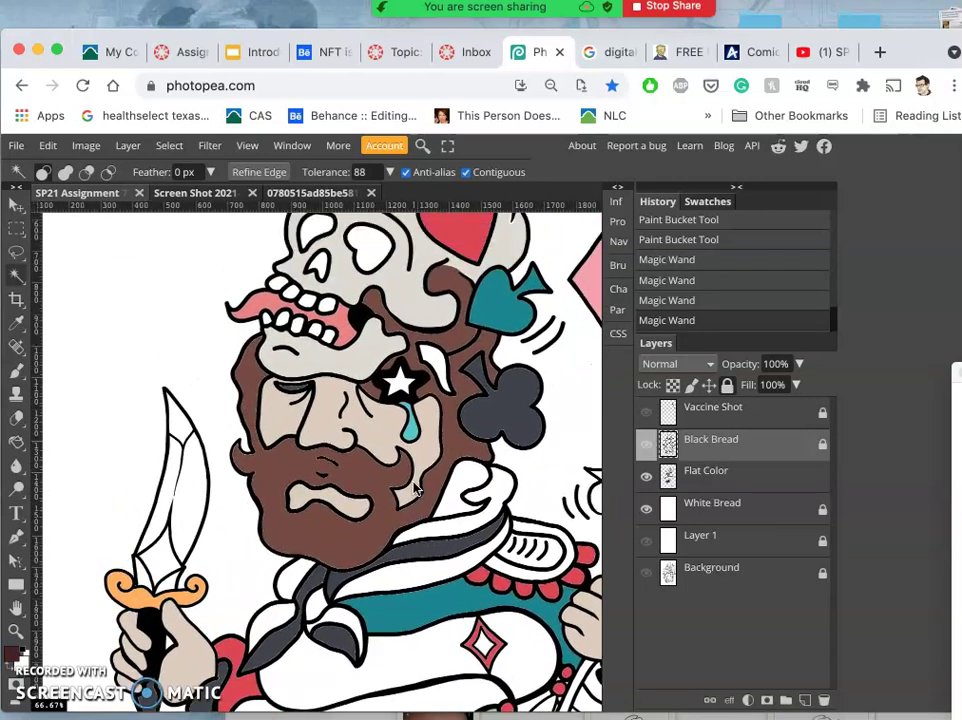
{"action": "left_click", "coordinate": [388, 345]}
{"action": "left_click", "coordinate": [337, 313]}
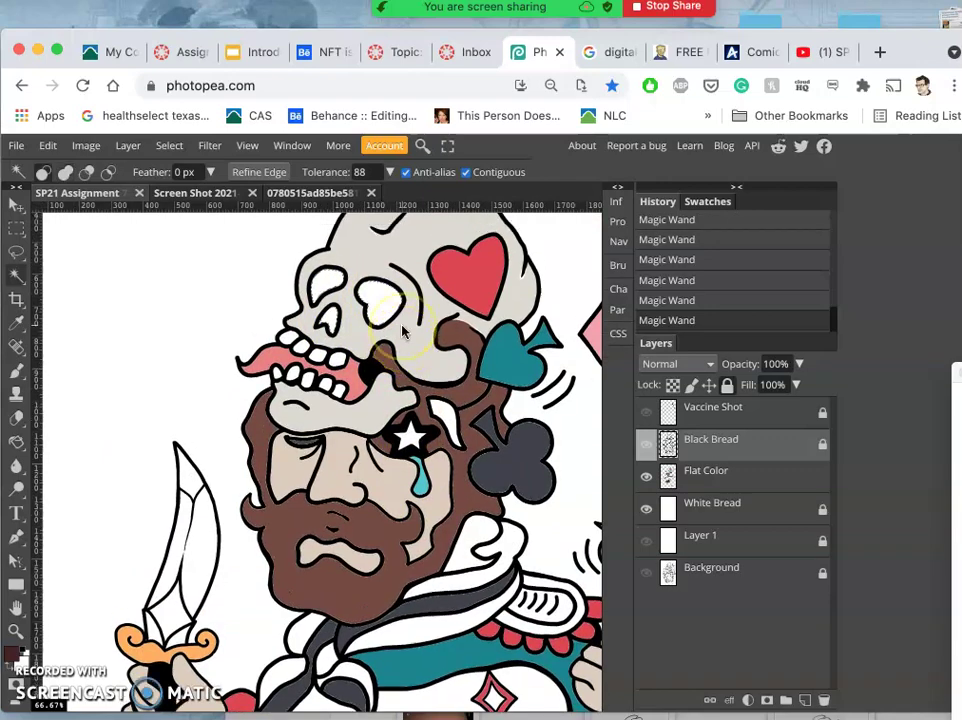
{"action": "scroll", "coordinate": [403, 332], "scroll_direction": "down", "scroll_amount": 3}
{"action": "scroll", "coordinate": [403, 332], "scroll_direction": "right", "scroll_amount": 3}
{"action": "scroll", "coordinate": [403, 332], "scroll_direction": "down", "scroll_amount": 3}
{"action": "scroll", "coordinate": [403, 332], "scroll_direction": "right", "scroll_amount": 1}
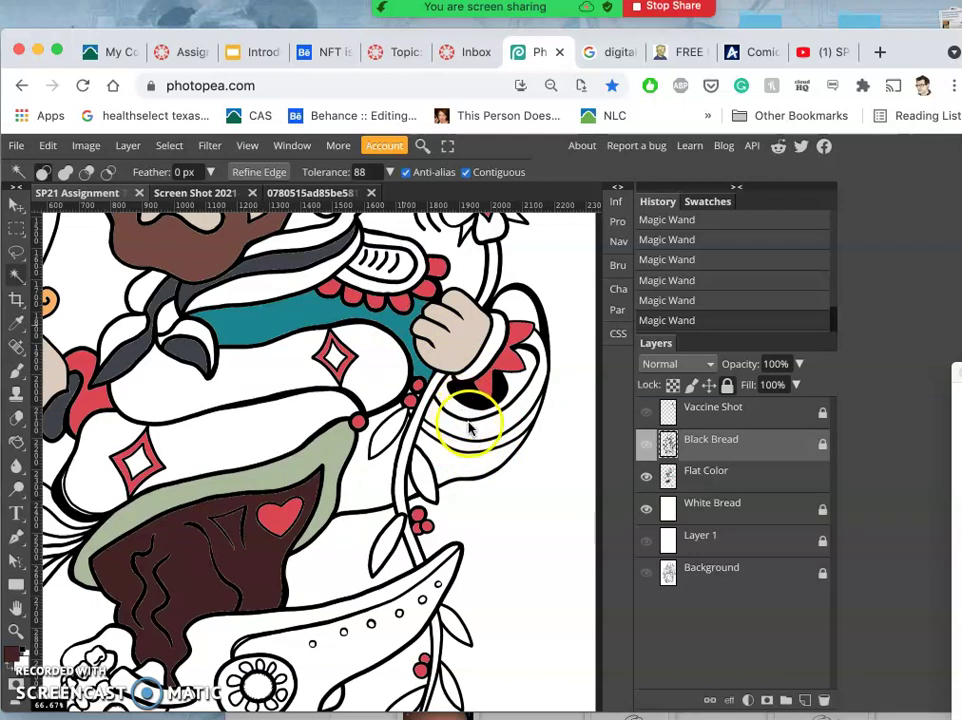
Add the white area beside the right hand and the gap between wing and skull
{"action": "left_click_drag", "start_coordinate": [474, 434], "coordinate": [340, 456]}
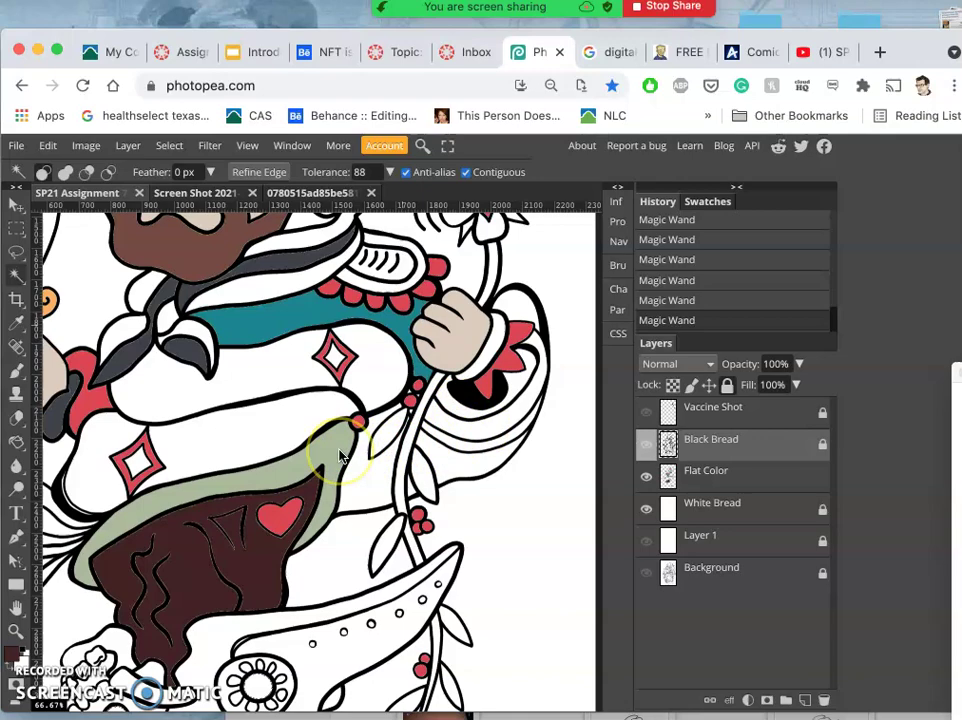
{"action": "scroll", "coordinate": [340, 456], "scroll_direction": "down", "scroll_amount": 3}
{"action": "scroll", "coordinate": [340, 456], "scroll_direction": "left", "scroll_amount": 3}
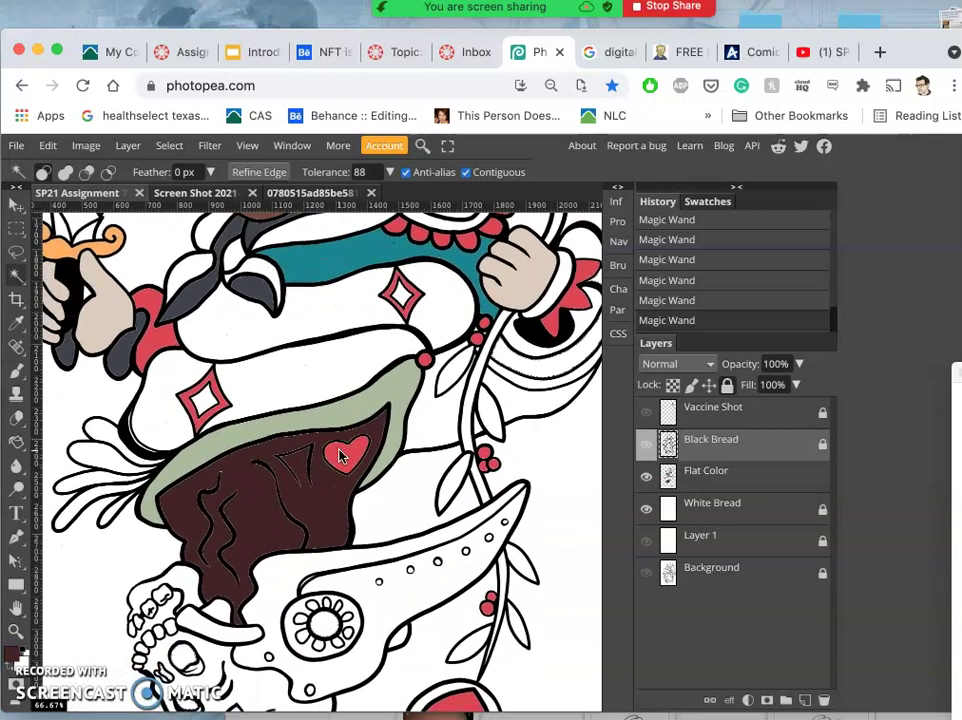
{"action": "scroll", "coordinate": [340, 456], "scroll_direction": "down", "scroll_amount": 4}
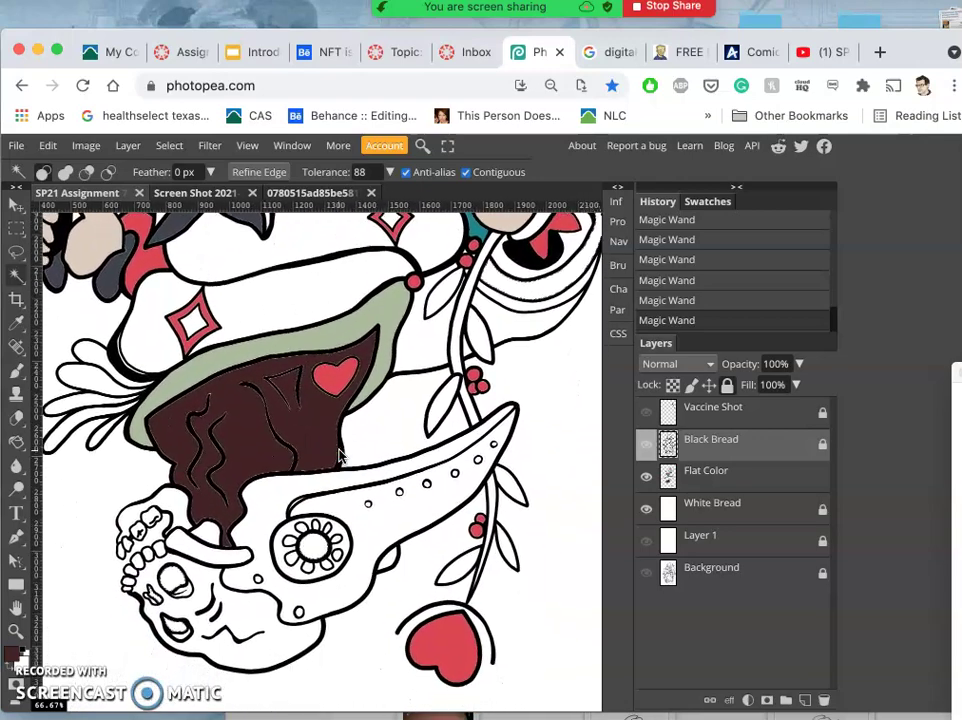
{"action": "left_click", "coordinate": [393, 568]}
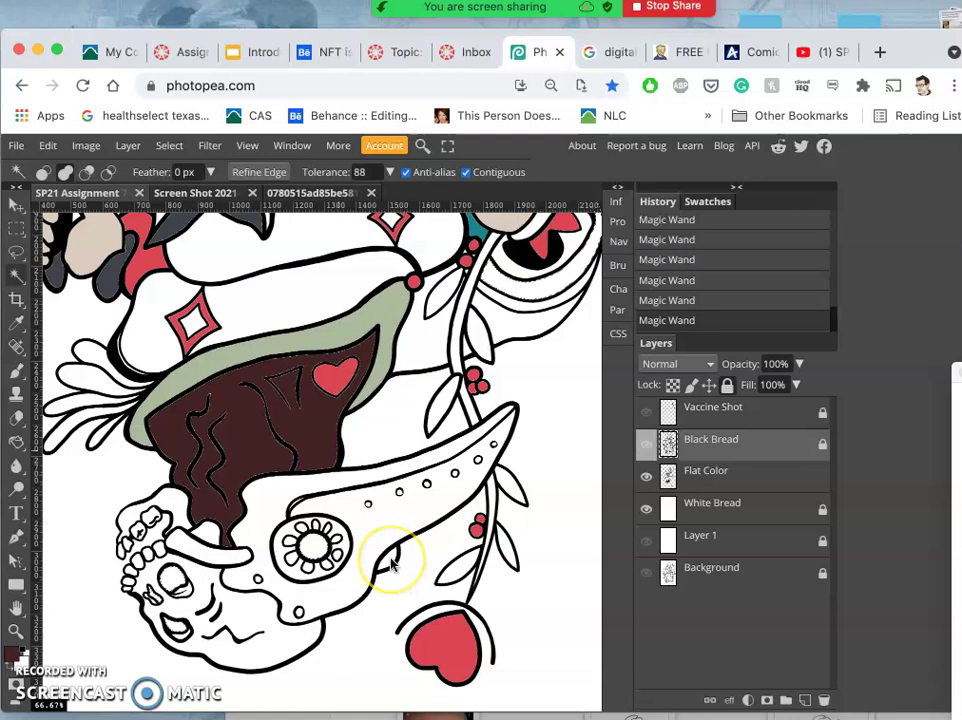
{"action": "mouse_move", "coordinate": [393, 568]}
{"action": "left_mouse_down"}
{"action": "mouse_move", "coordinate": [300, 622]}
{"action": "mouse_move", "coordinate": [283, 562]}
{"action": "mouse_move", "coordinate": [252, 572]}
{"action": "left_mouse_up"}
Make the Flat Color layer active and hide the Black Bread line art
{"action": "scroll", "coordinate": [262, 565], "scroll_direction": "up", "scroll_amount": 5}
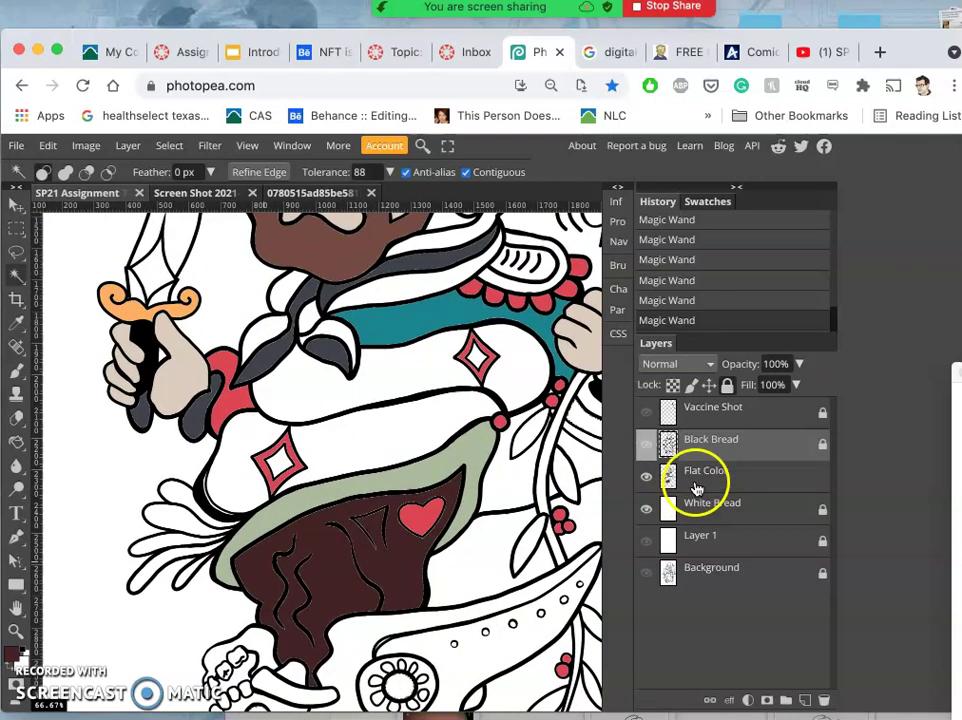
{"action": "left_click", "coordinate": [703, 480]}
{"action": "left_click", "coordinate": [648, 446]}
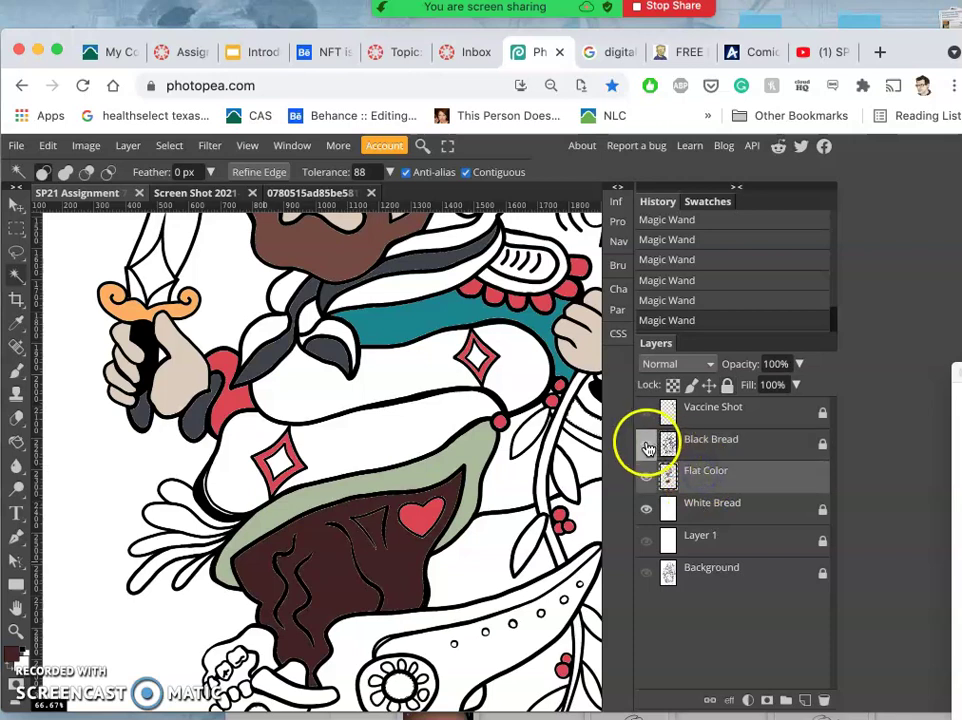
{"action": "scroll", "coordinate": [477, 563], "scroll_direction": "down", "scroll_amount": 2}
{"action": "scroll", "coordinate": [477, 563], "scroll_direction": "right", "scroll_amount": 5}
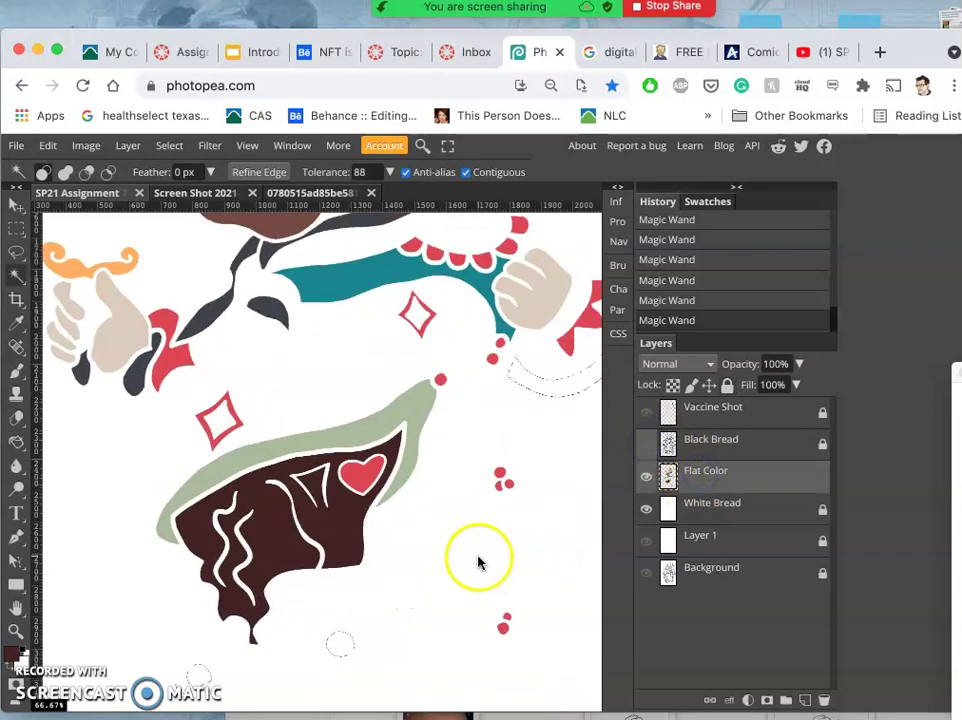
Sample dark blue from the swatch image and fill two selected spots with it
{"action": "left_click", "coordinate": [18, 327]}
{"action": "left_click", "coordinate": [185, 190]}
{"action": "left_click", "coordinate": [393, 370]}
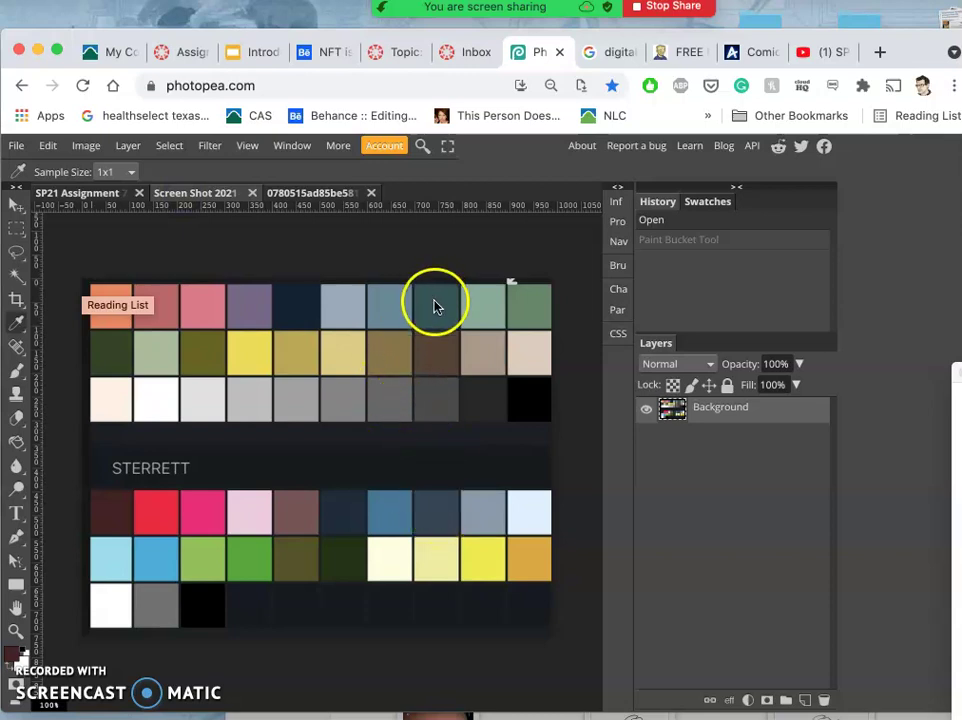
{"action": "left_click", "coordinate": [431, 511]}
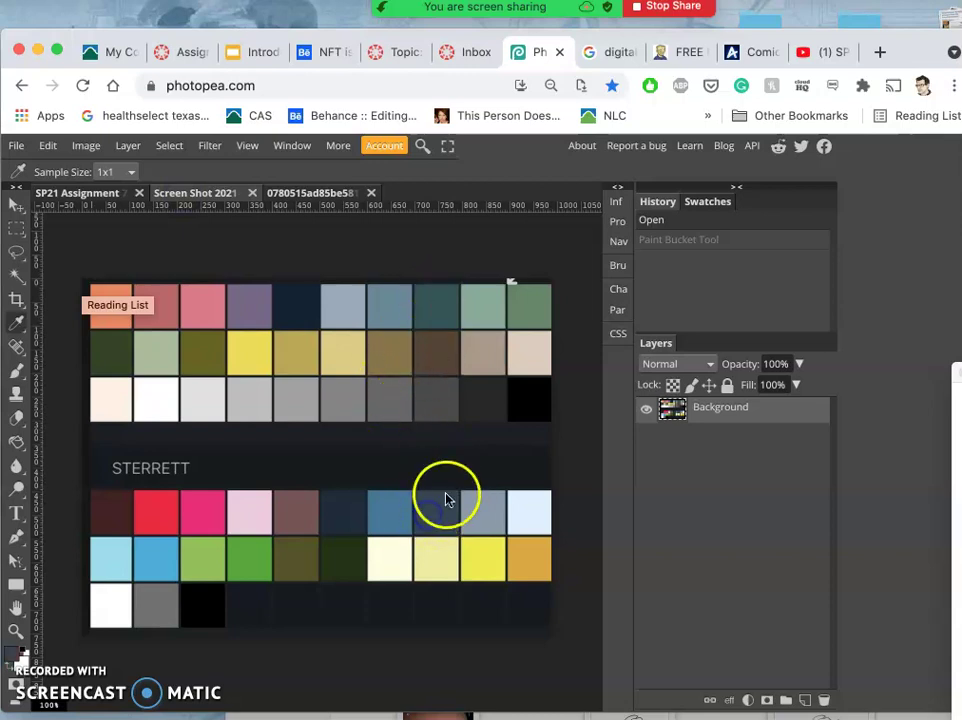
{"action": "left_click", "coordinate": [84, 192]}
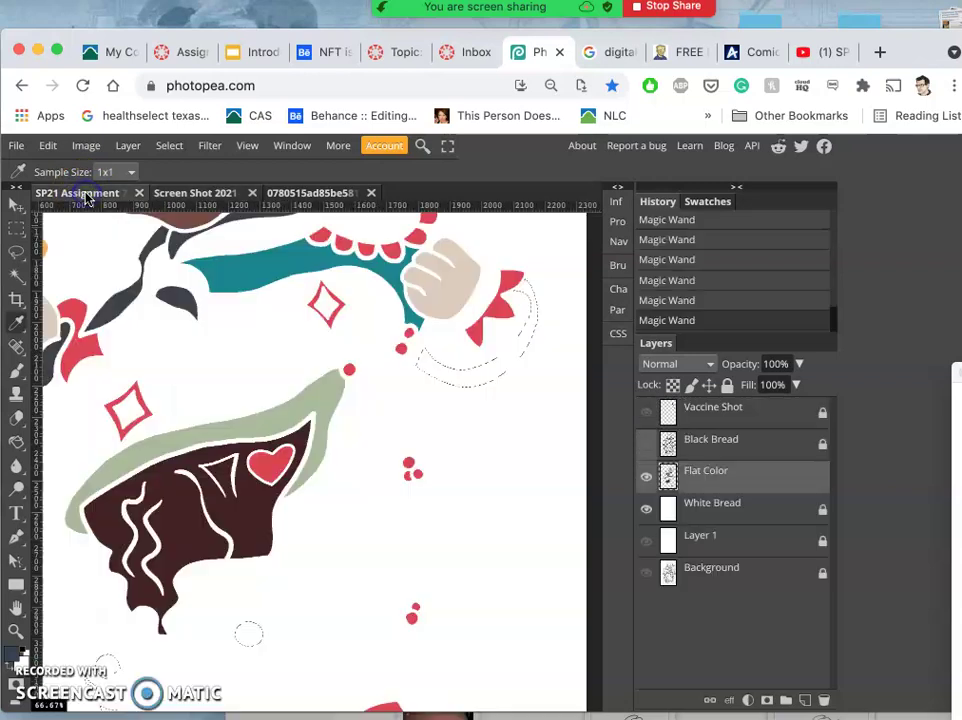
{"action": "left_click", "coordinate": [16, 441]}
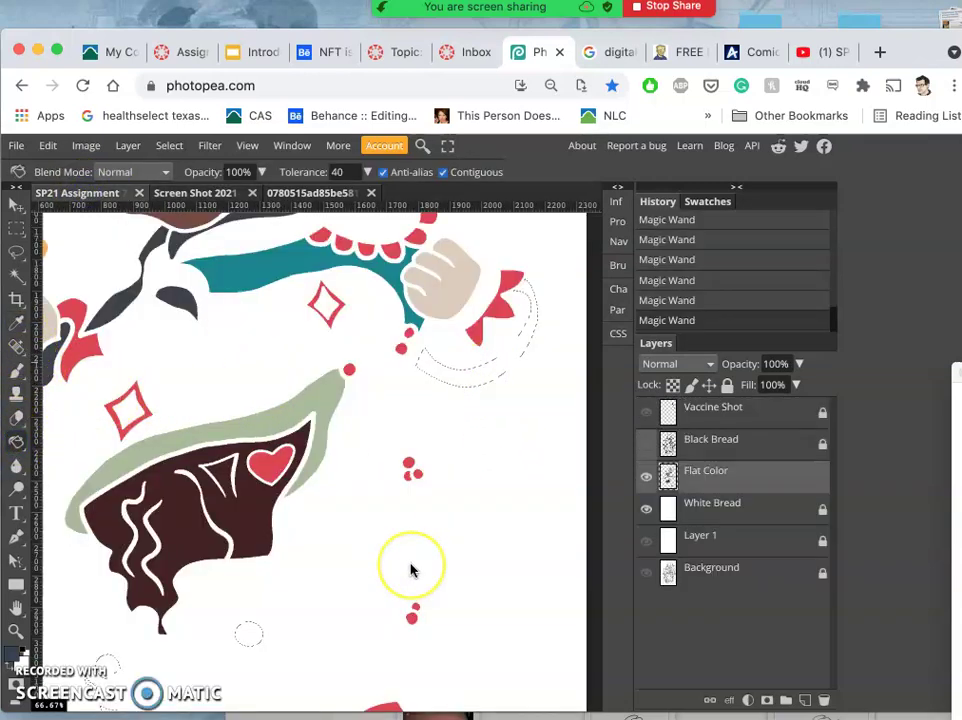
{"action": "left_click", "coordinate": [410, 570]}
{"action": "left_click", "coordinate": [361, 563]}
Fill the skull's right and left eye sockets and the nose area with dark grey
{"action": "scroll", "coordinate": [361, 563], "scroll_direction": "down", "scroll_amount": 3}
{"action": "scroll", "coordinate": [361, 563], "scroll_direction": "left", "scroll_amount": 3}
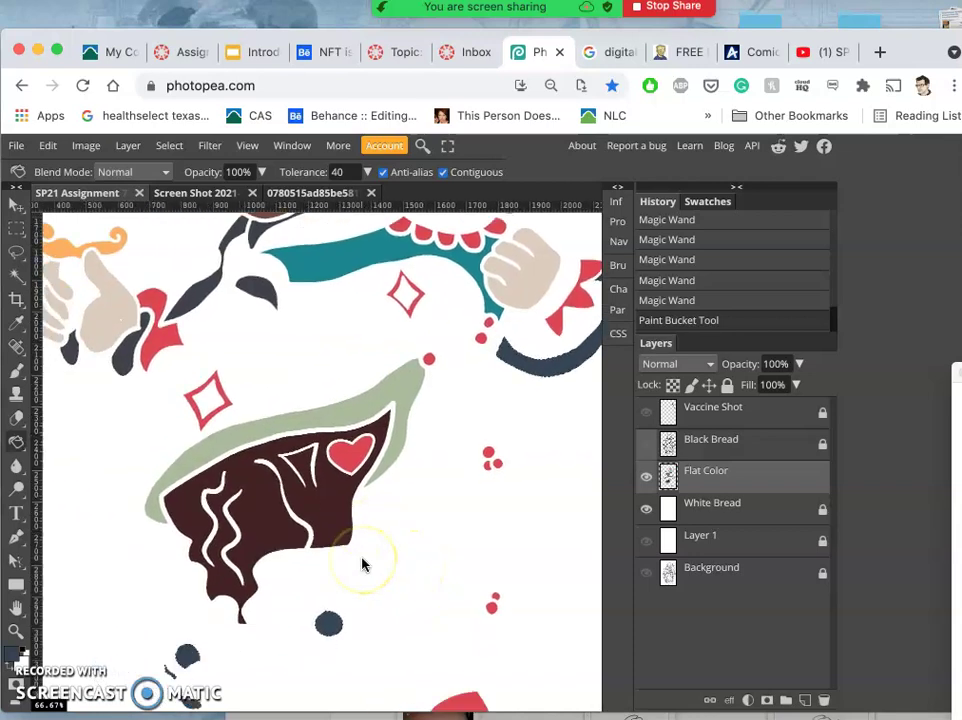
{"action": "scroll", "coordinate": [362, 565], "scroll_direction": "up", "scroll_amount": 10}
{"action": "scroll", "coordinate": [362, 565], "scroll_direction": "left", "scroll_amount": 2}
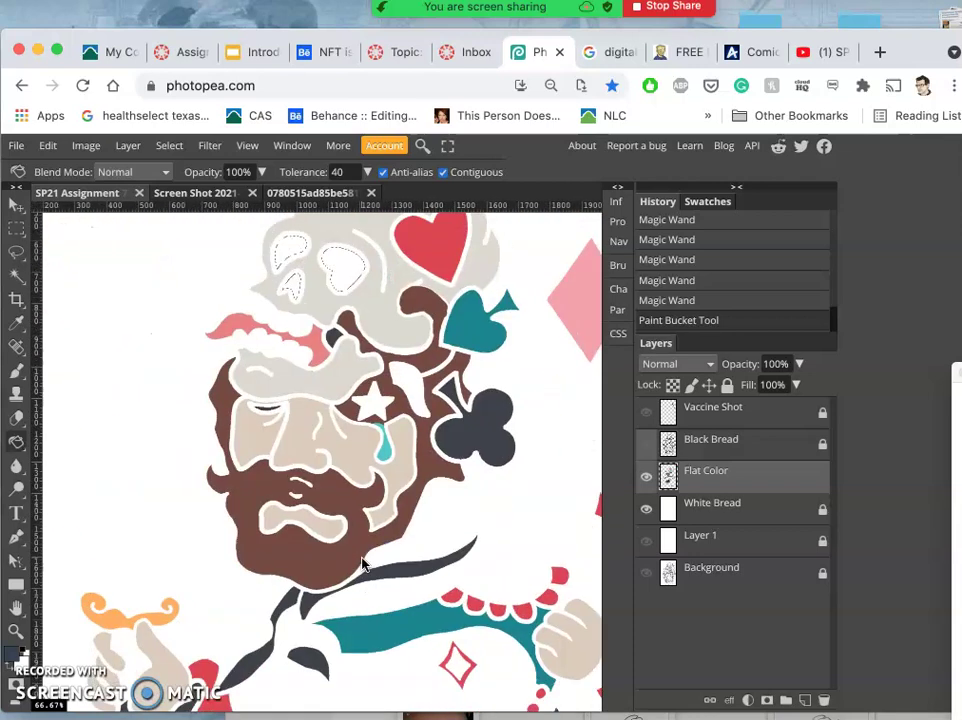
{"action": "left_click", "coordinate": [353, 298]}
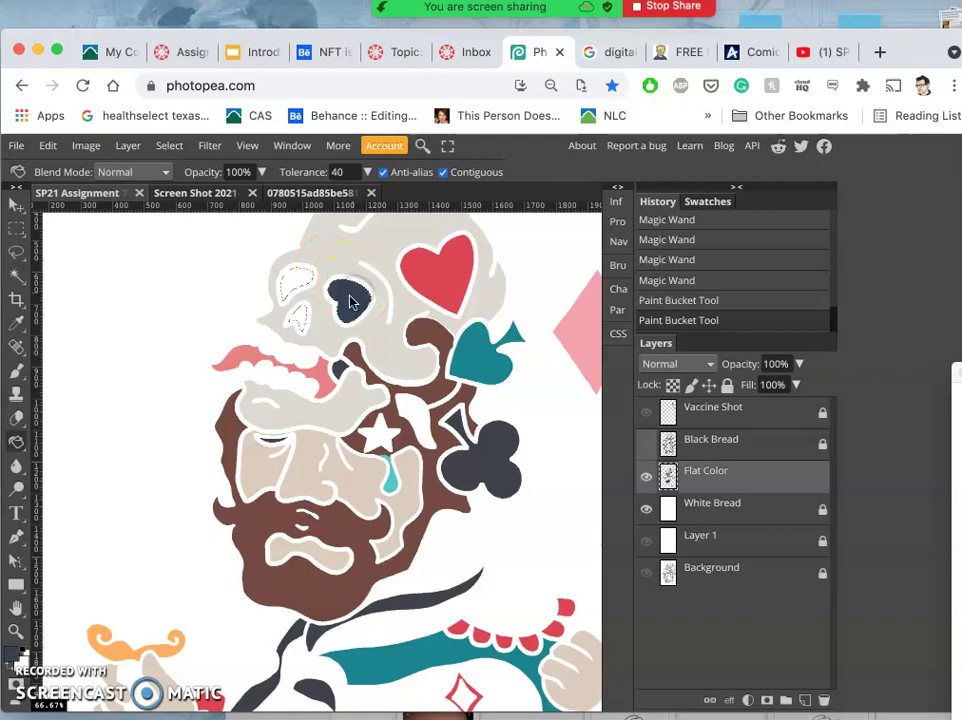
{"action": "left_click", "coordinate": [297, 282]}
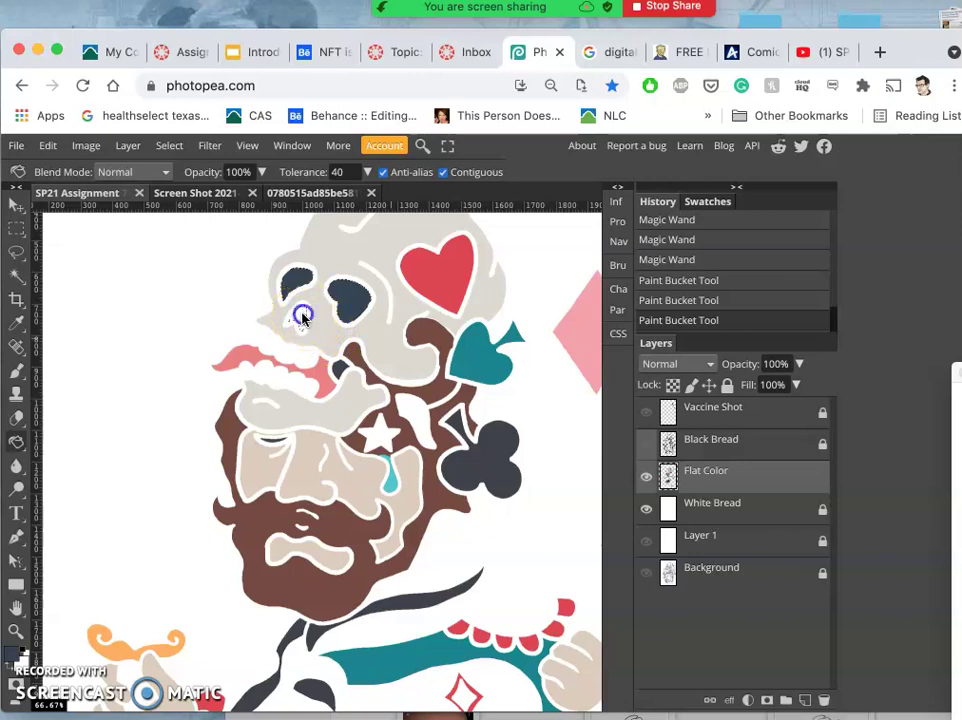
{"action": "left_click", "coordinate": [349, 346]}
{"action": "scroll", "coordinate": [375, 356], "scroll_direction": "down", "scroll_amount": 5}
{"action": "scroll", "coordinate": [375, 356], "scroll_direction": "right", "scroll_amount": 2}
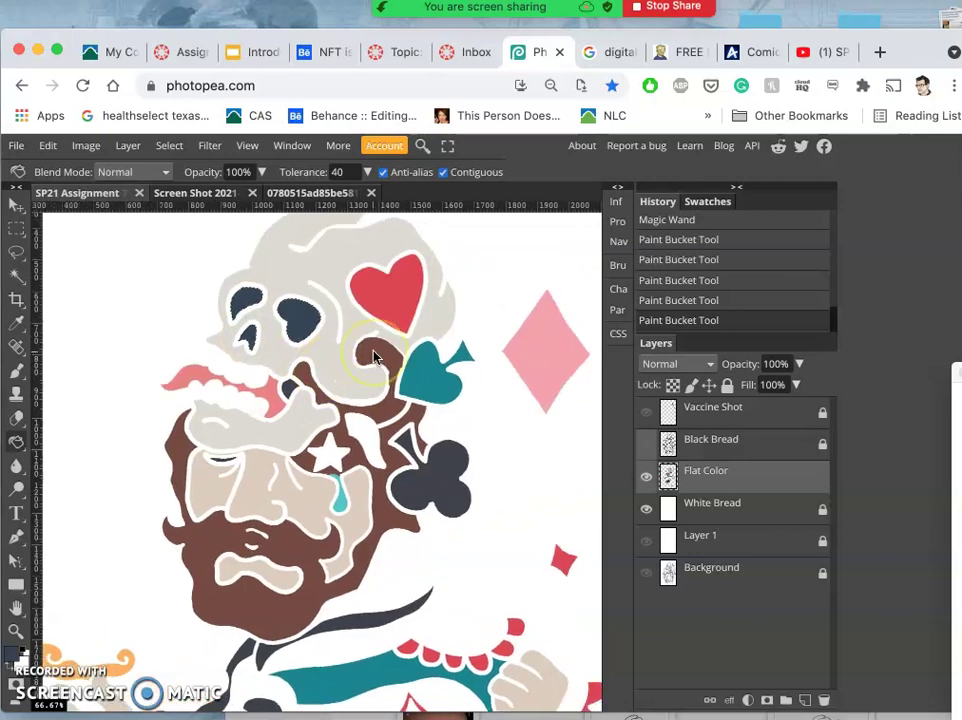
{"action": "scroll", "coordinate": [375, 356], "scroll_direction": "down", "scroll_amount": 2}
{"action": "scroll", "coordinate": [375, 356], "scroll_direction": "left", "scroll_amount": 2}
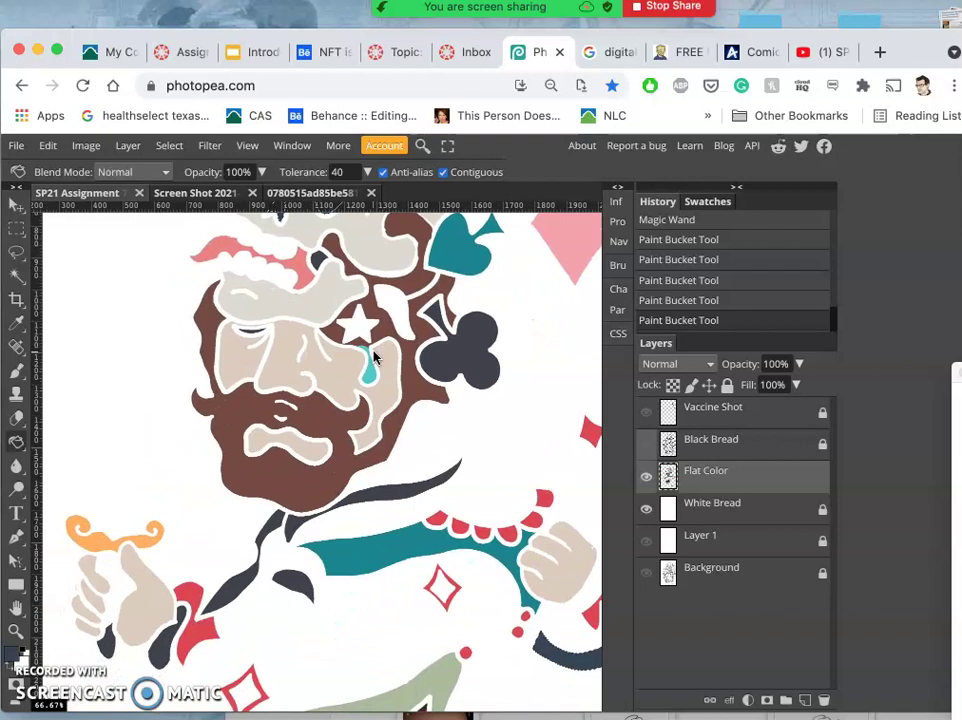
{"action": "left_click_drag", "start_coordinate": [640, 510], "coordinate": [673, 466]}
Toggle the Black Bread and Flat Color layers on and off to compare line art with fills
{"action": "left_click", "coordinate": [645, 440]}
{"action": "left_click", "coordinate": [645, 481]}
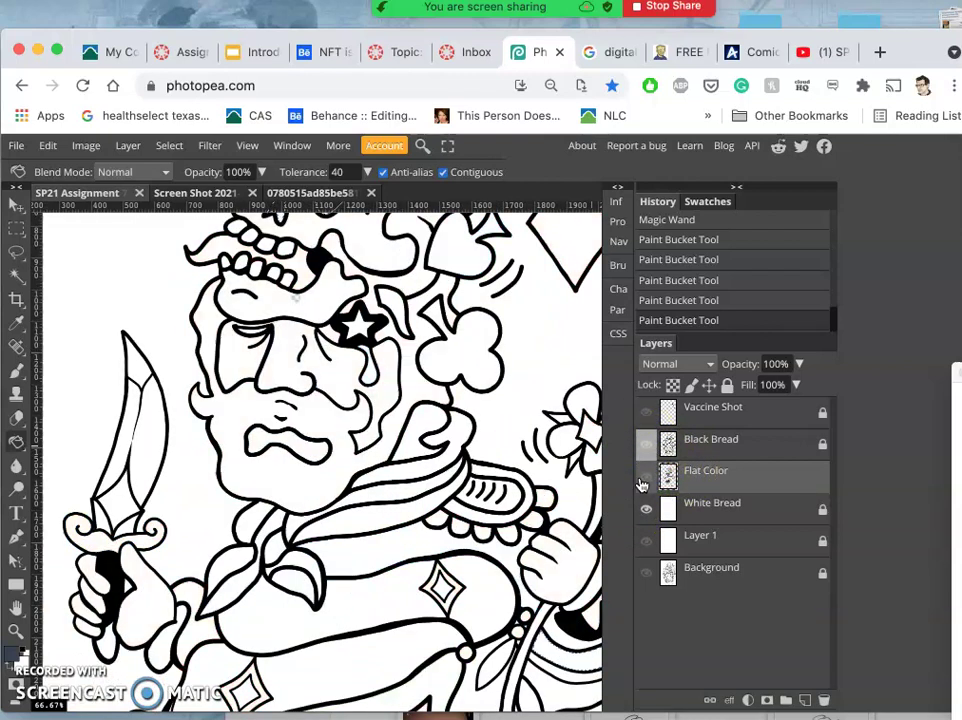
{"action": "left_click", "coordinate": [648, 446]}
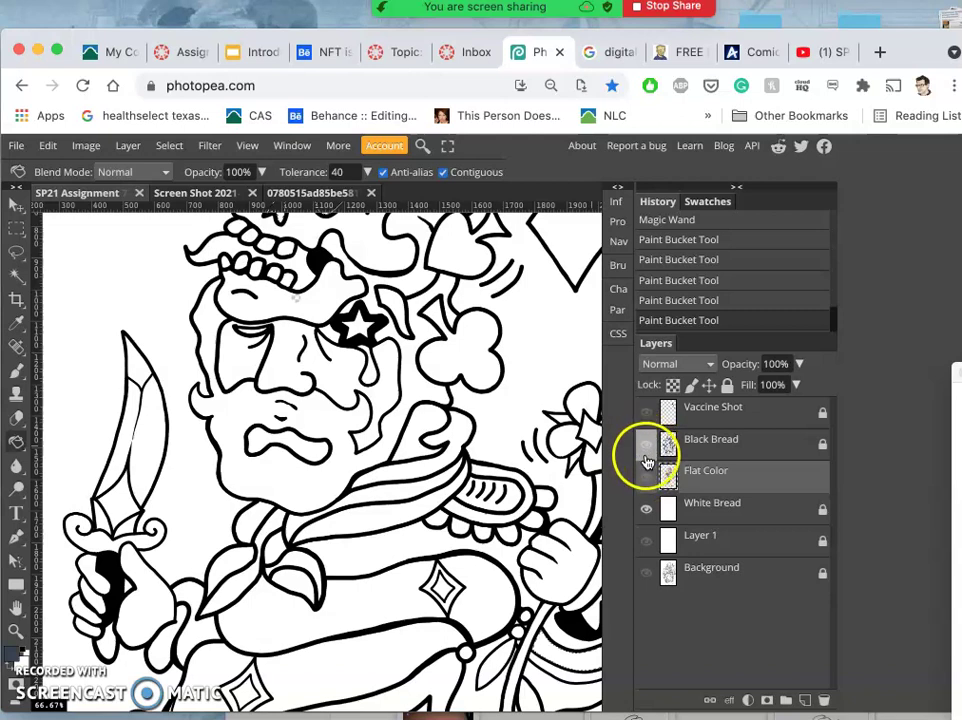
{"action": "left_click", "coordinate": [646, 477]}
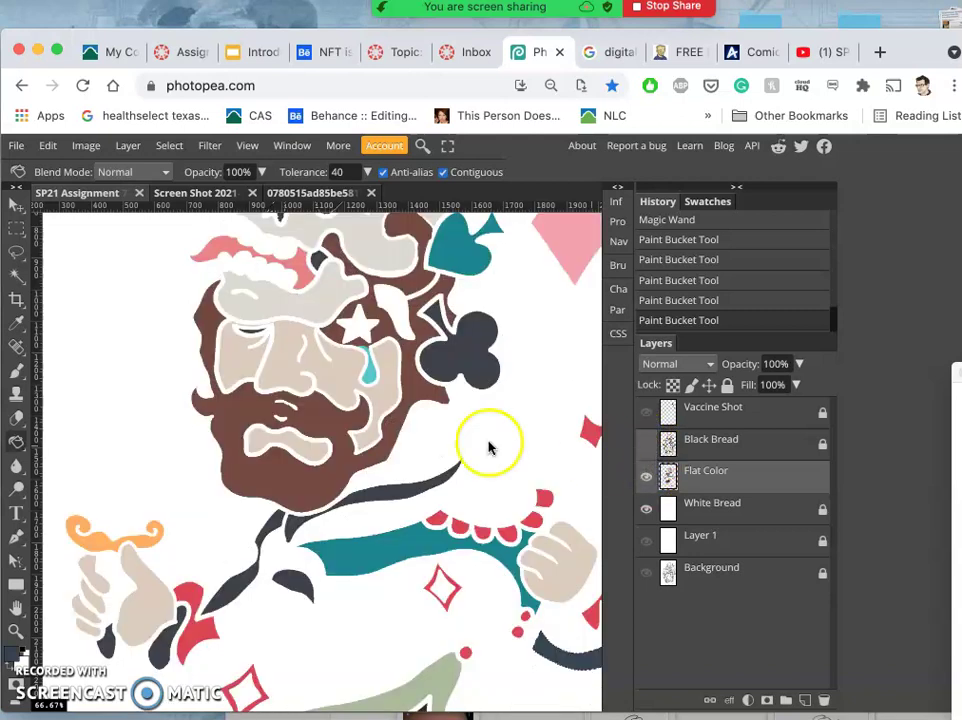
Turn the black line art back on over the colours and zoom out to 33.33%
{"action": "scroll", "coordinate": [451, 410], "scroll_direction": "up", "scroll_amount": 5}
{"action": "scroll", "coordinate": [451, 410], "scroll_direction": "right", "scroll_amount": 2}
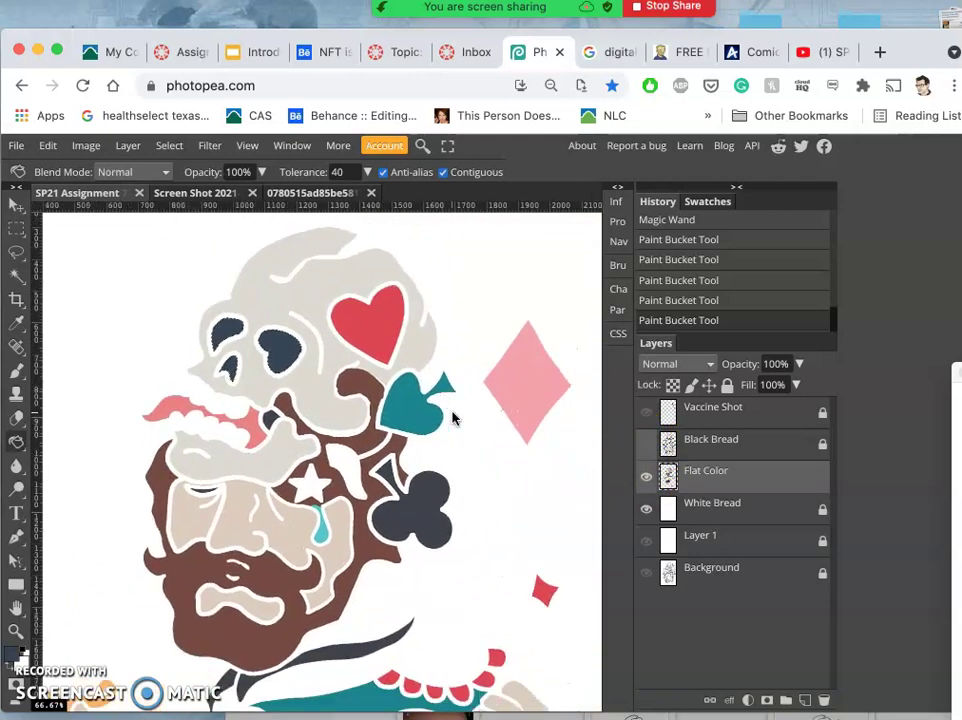
{"action": "scroll", "coordinate": [451, 418], "scroll_direction": "down", "scroll_amount": 2}
{"action": "scroll", "coordinate": [451, 490], "scroll_direction": "down", "scroll_amount": 10}
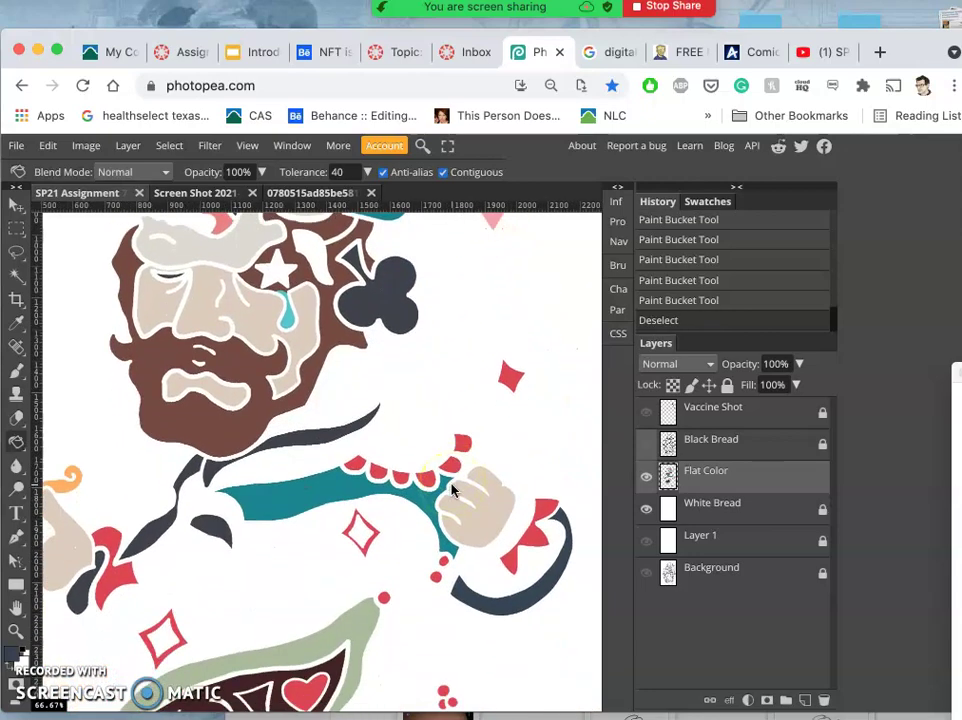
{"action": "scroll", "coordinate": [451, 490], "scroll_direction": "up", "scroll_amount": 7}
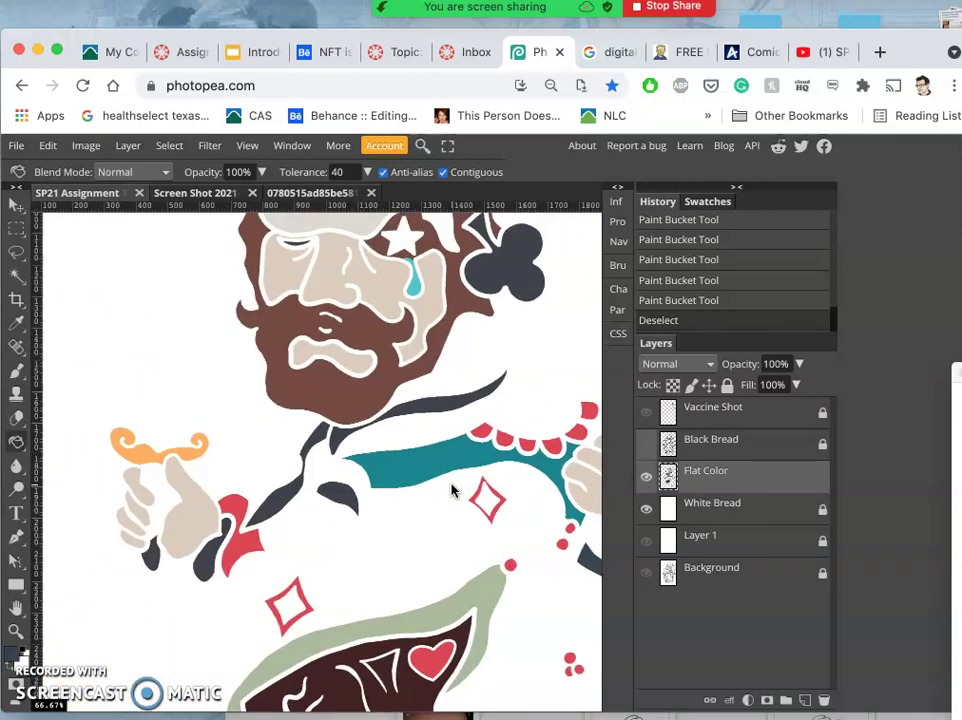
{"action": "scroll", "coordinate": [451, 490], "scroll_direction": "down", "scroll_amount": 1}
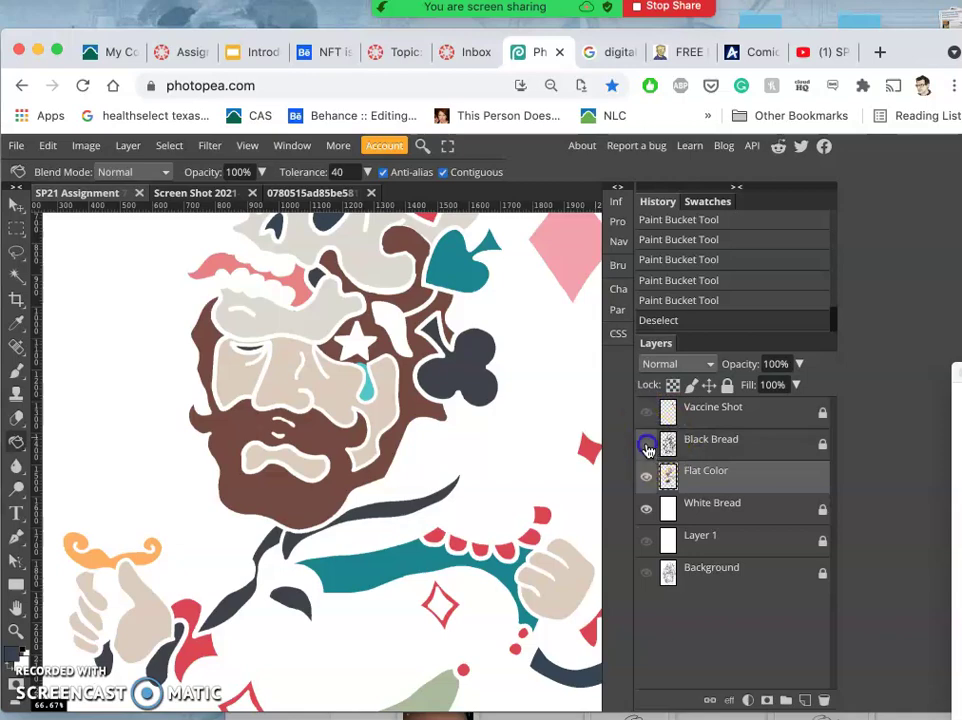
{"action": "left_click", "coordinate": [646, 446]}
{"action": "key", "text": "super+minus"}
{"action": "key", "text": "super+minus"}
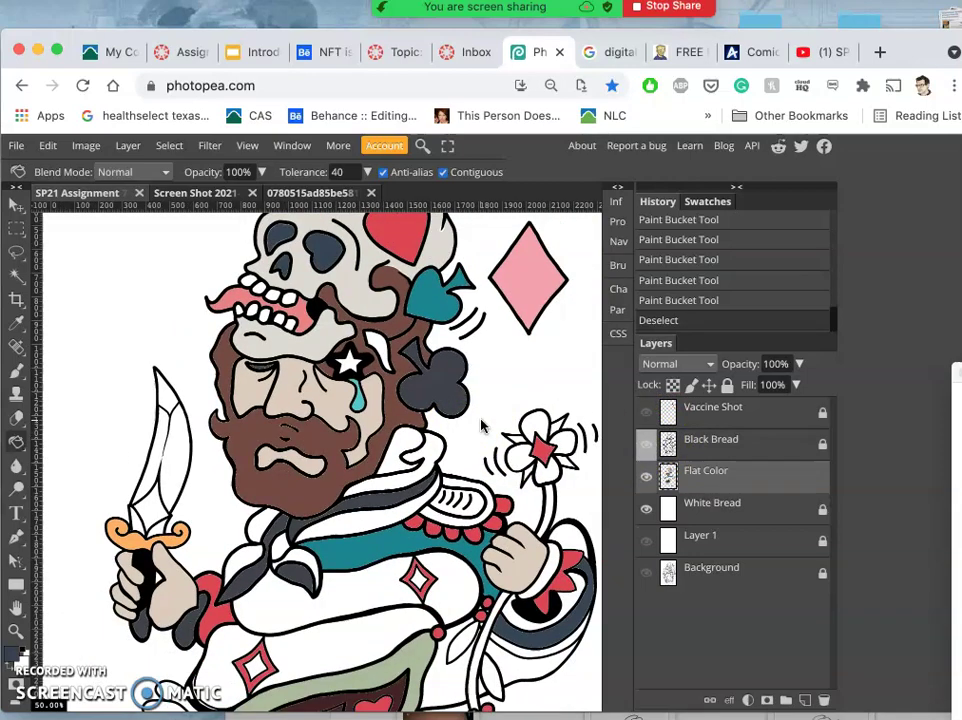
{"action": "scroll", "coordinate": [481, 427], "scroll_direction": "down", "scroll_amount": 3}
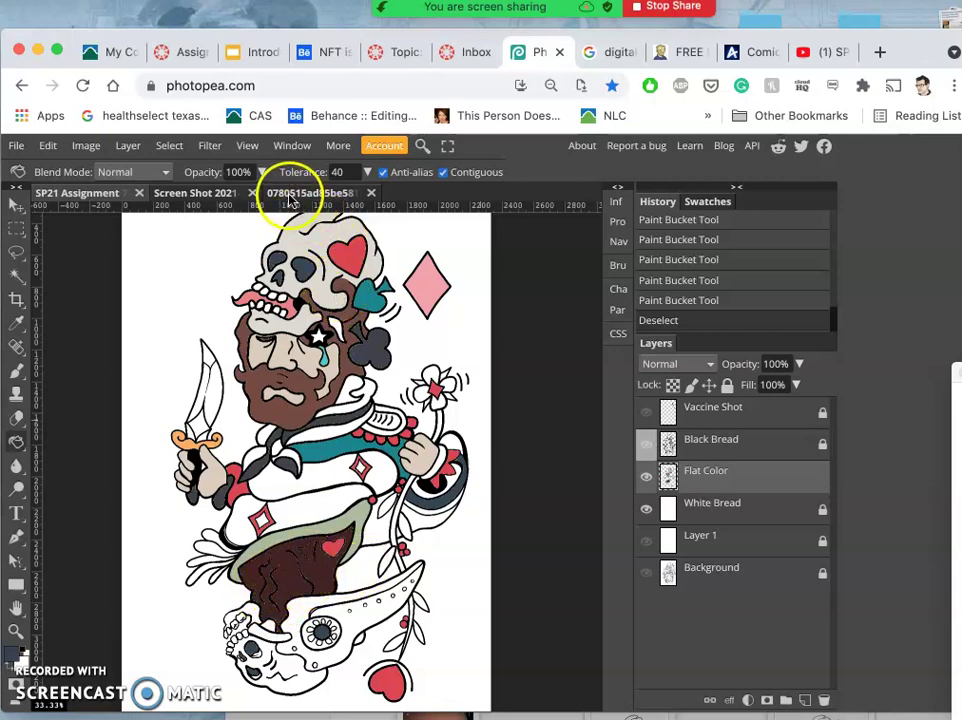
Eyedrop a muted purple from the swatch screenshot, then ready the Paint Bucket on SP21 Assignment
{"action": "left_click", "coordinate": [212, 194]}
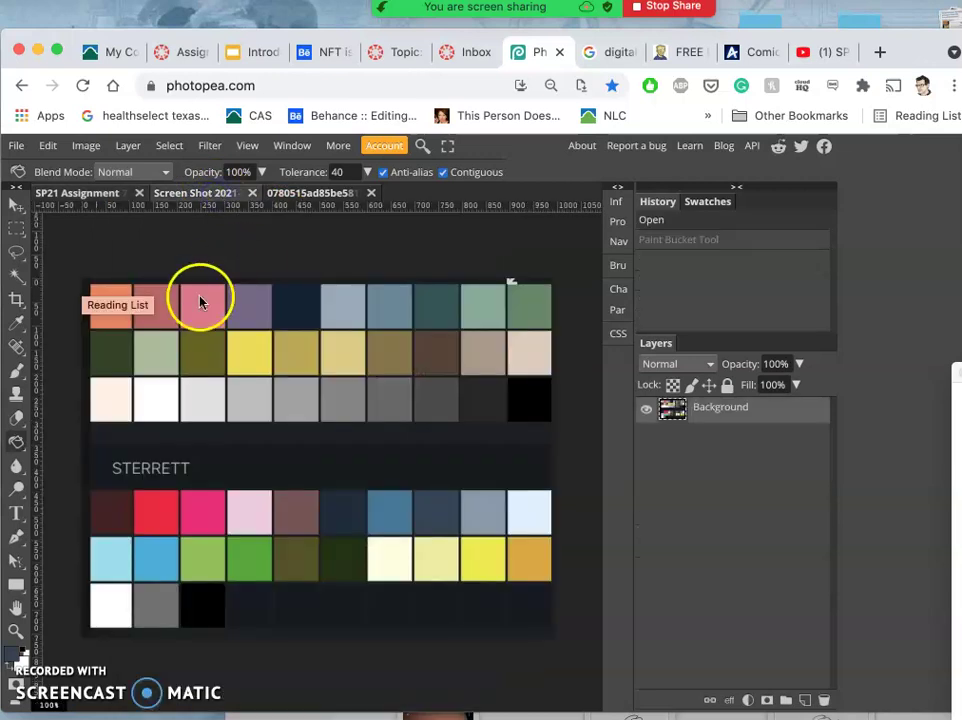
{"action": "left_click", "coordinate": [16, 322]}
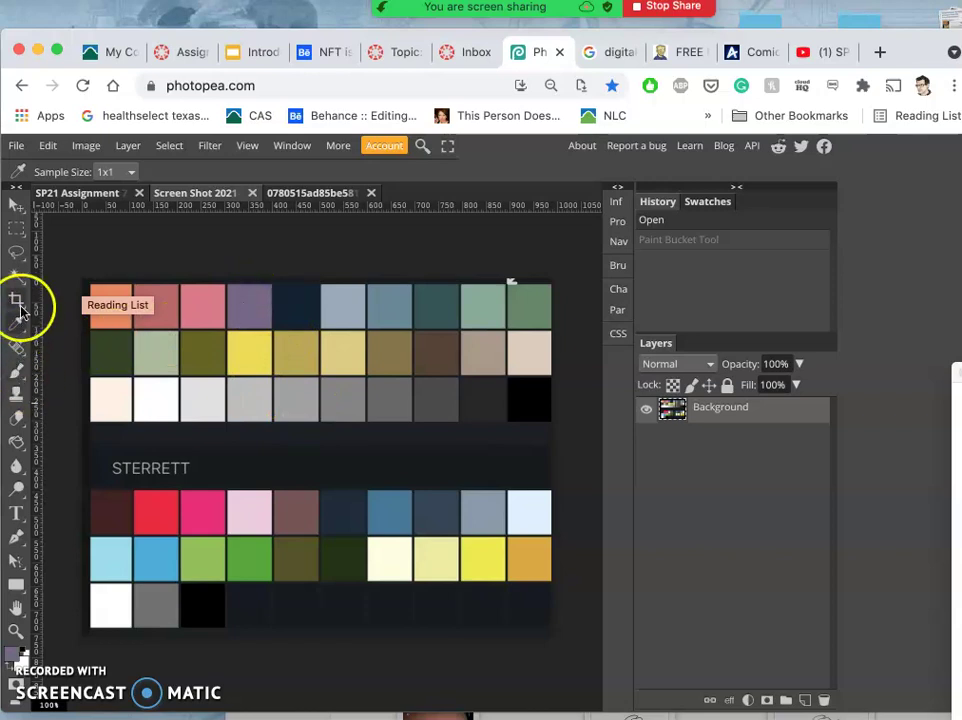
{"action": "left_click", "coordinate": [73, 193]}
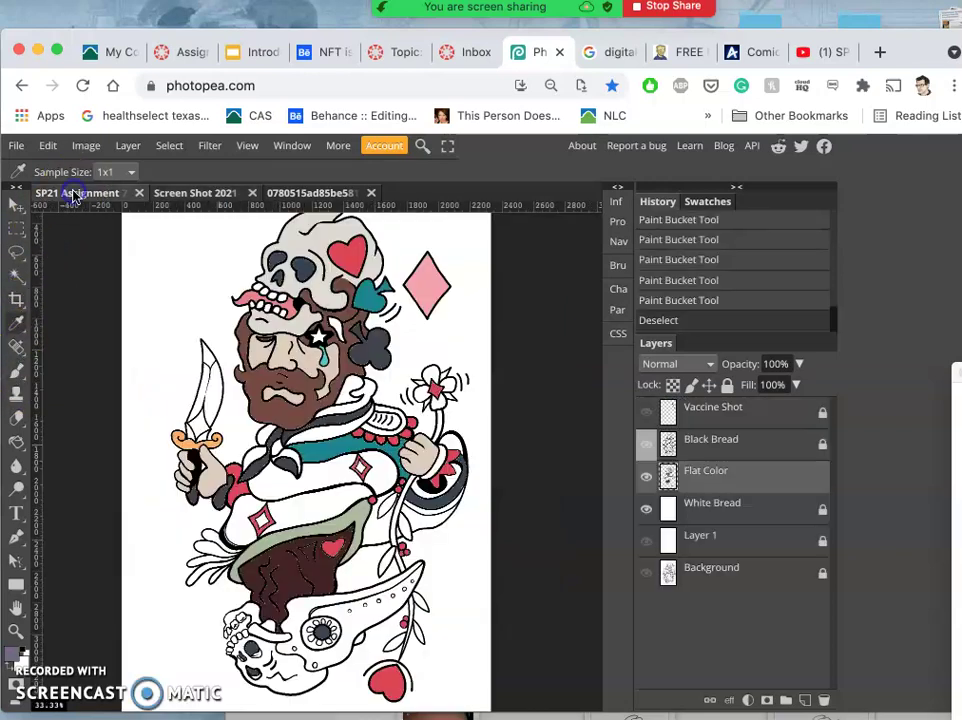
{"action": "left_click", "coordinate": [16, 443]}
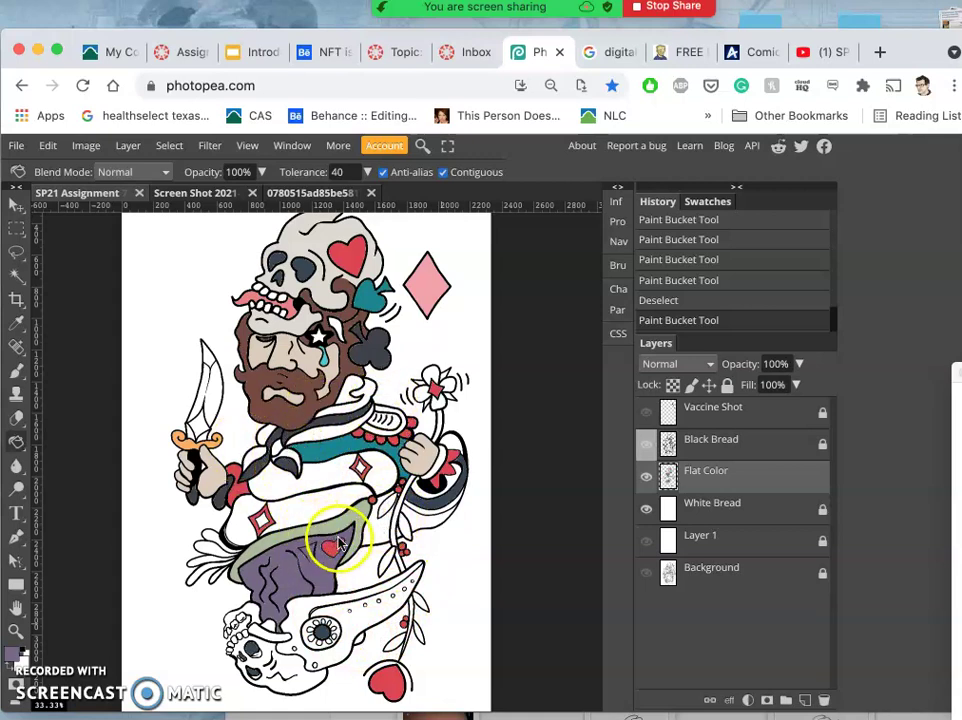
{"action": "scroll", "coordinate": [338, 543], "scroll_direction": "right", "scroll_amount": 3}
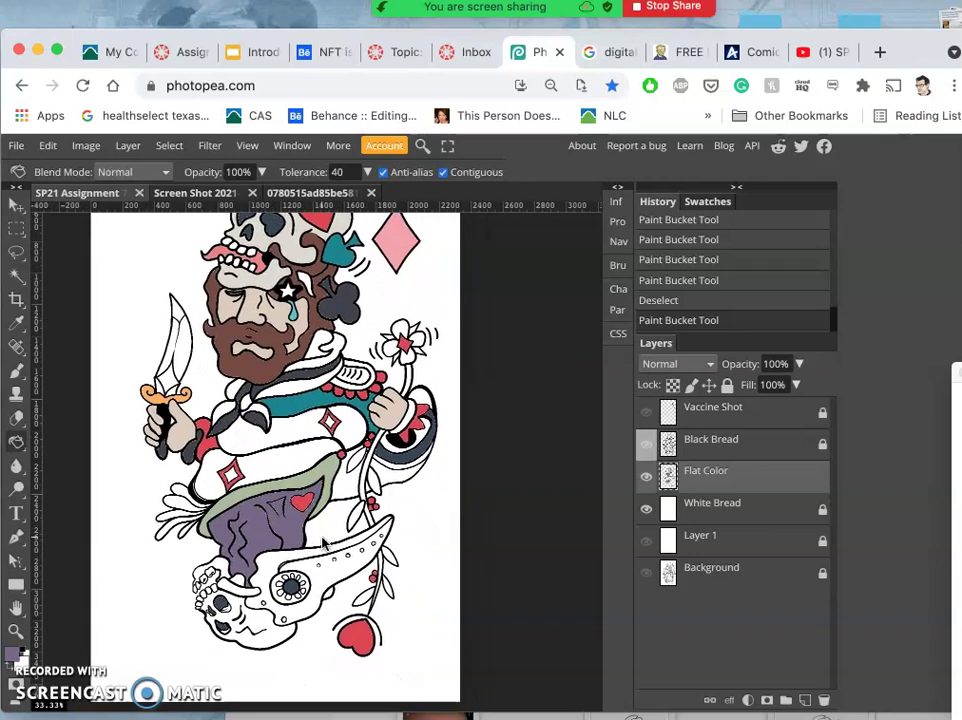
{"action": "scroll", "coordinate": [323, 543], "scroll_direction": "up", "scroll_amount": 3}
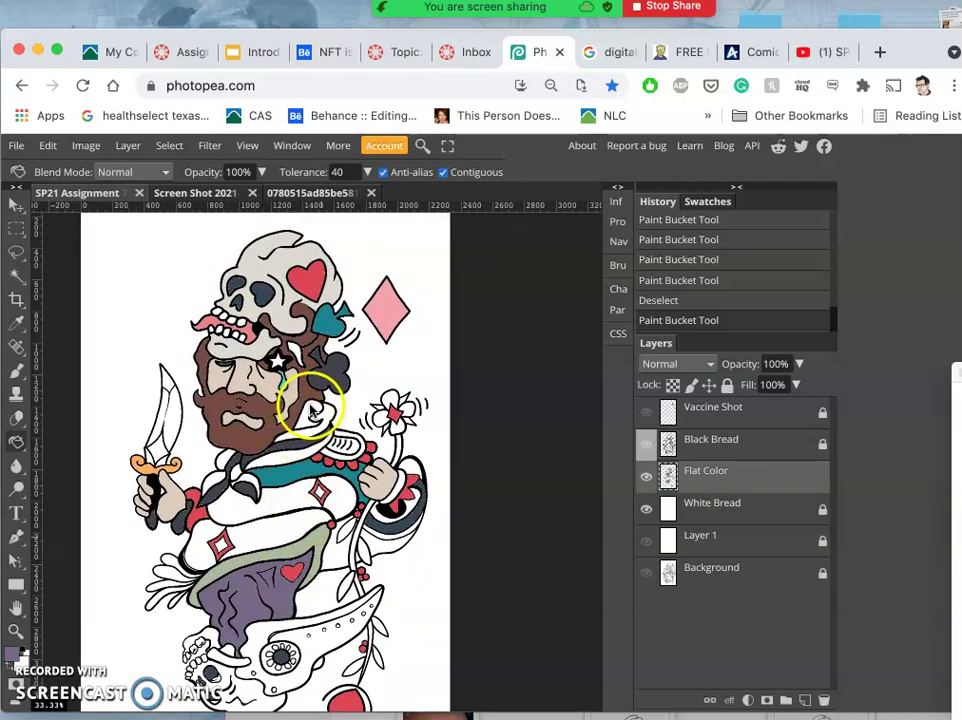
Fill the area beside the beard purple-grey on the Flat Color layer and deselect
{"action": "left_click", "coordinate": [705, 440]}
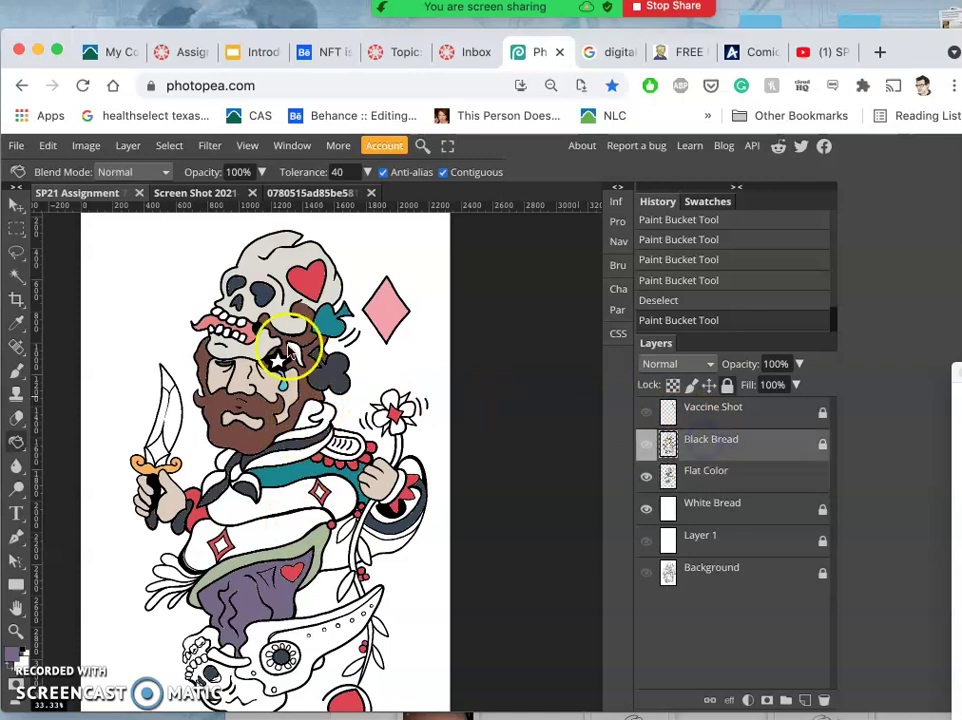
{"action": "left_click", "coordinate": [14, 274]}
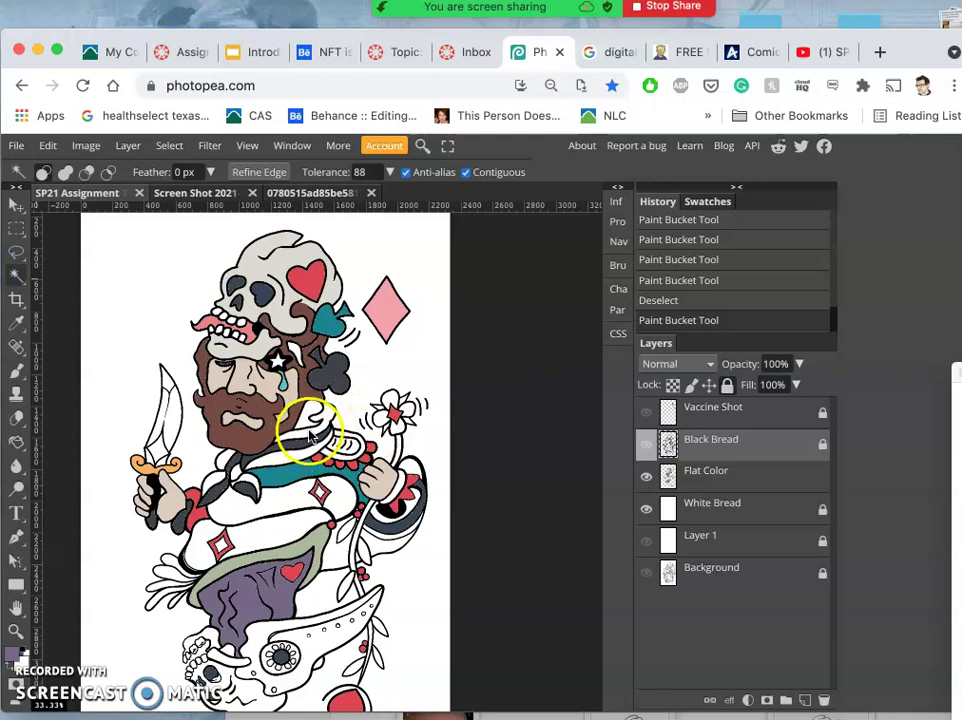
{"action": "left_click", "coordinate": [311, 432]}
{"action": "left_click", "coordinate": [720, 478]}
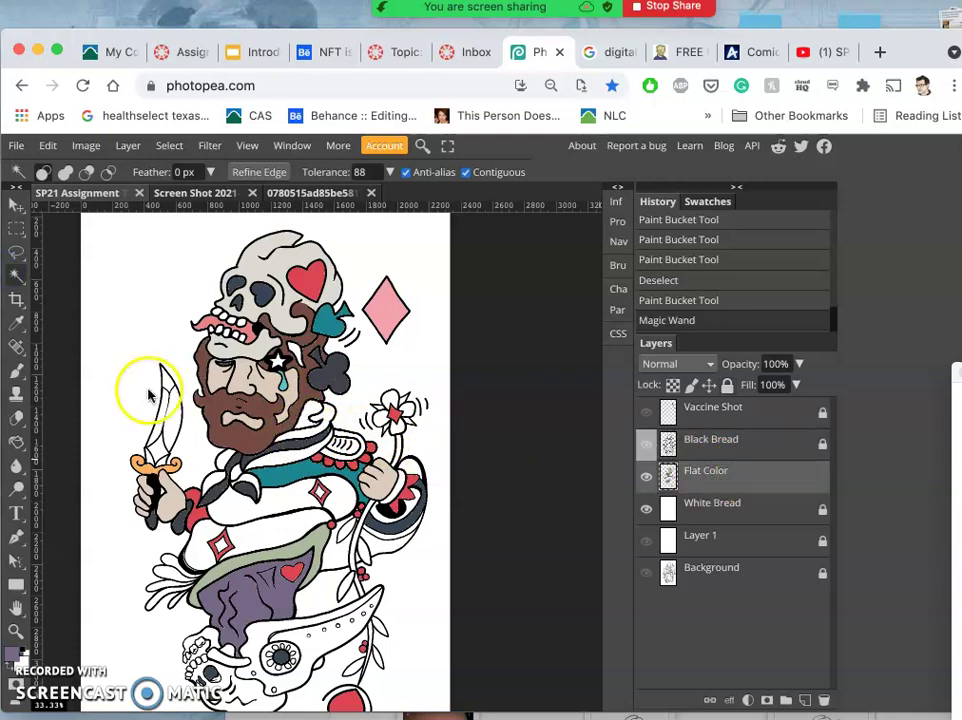
{"action": "left_click", "coordinate": [16, 441]}
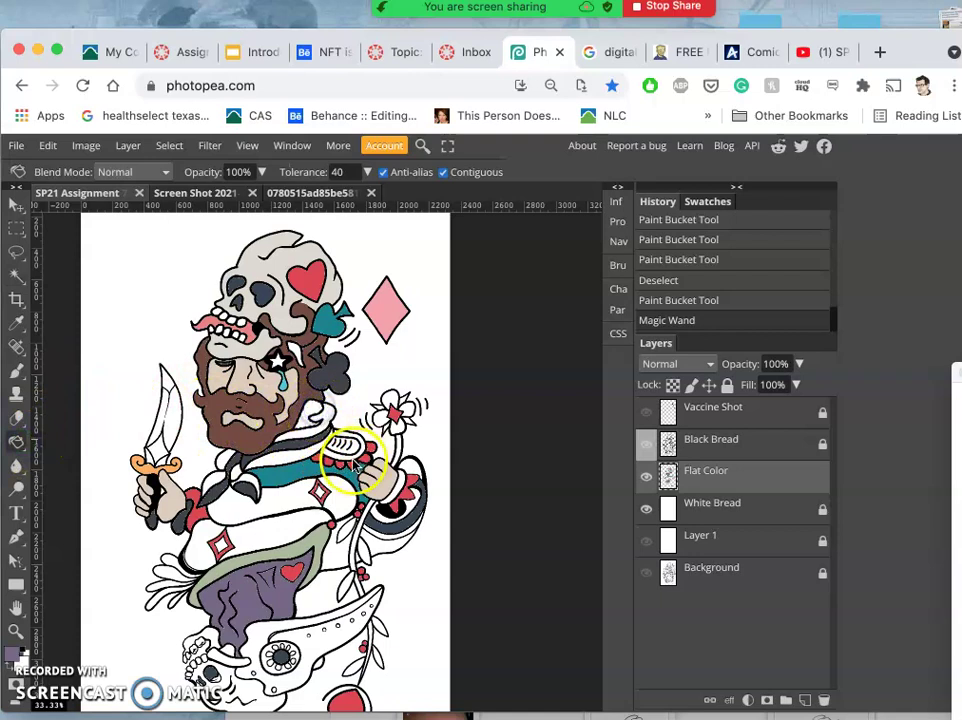
{"action": "left_click", "coordinate": [312, 432]}
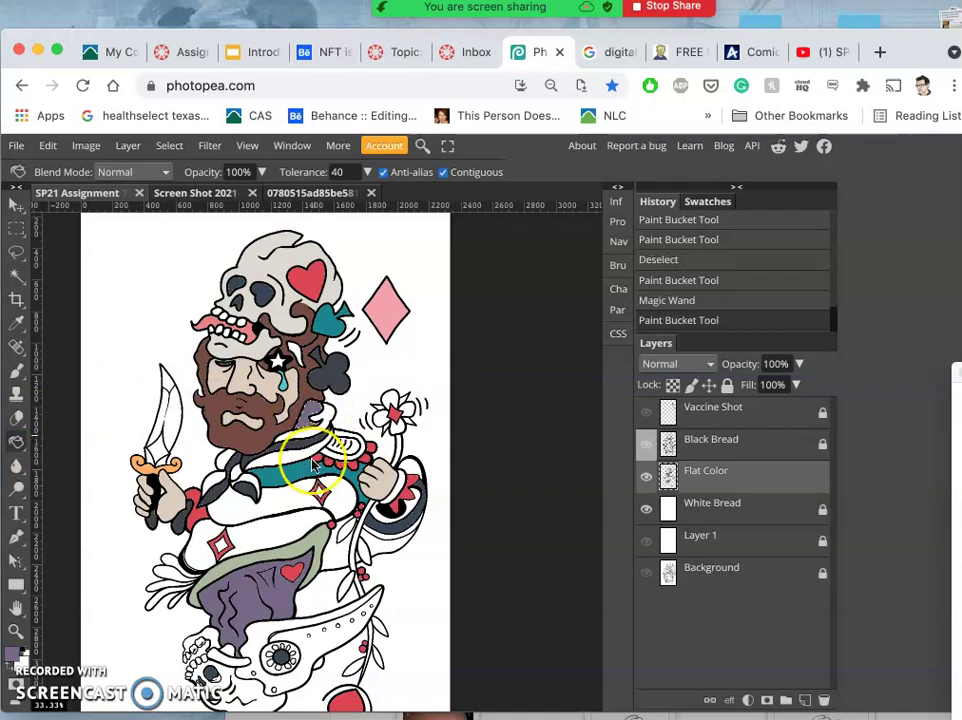
{"action": "key", "text": "super+d"}
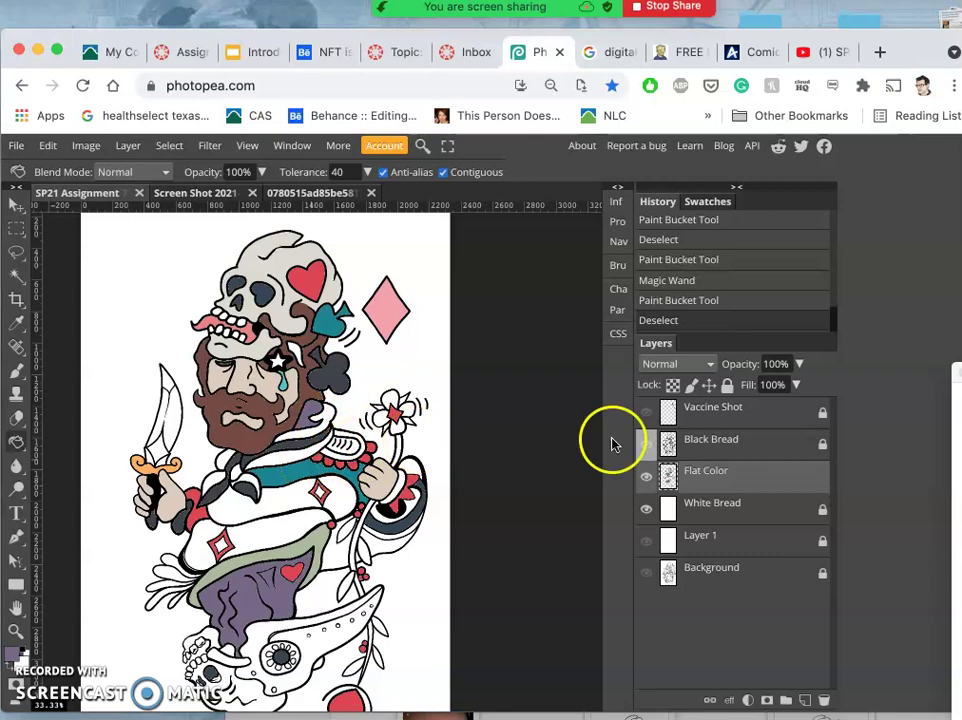
{"action": "left_click", "coordinate": [647, 444]}
{"action": "left_click", "coordinate": [647, 444]}
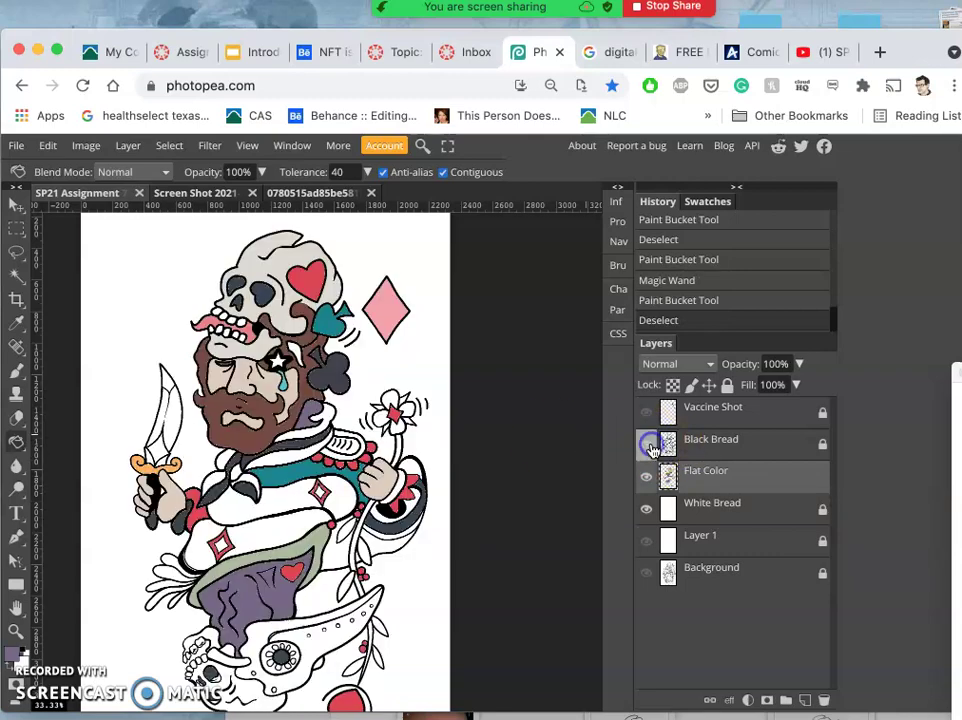
Sample the skull's colour and fill the lower skull on Flat Color, then show the palette document
{"action": "scroll", "coordinate": [297, 462], "scroll_direction": "left", "scroll_amount": 5}
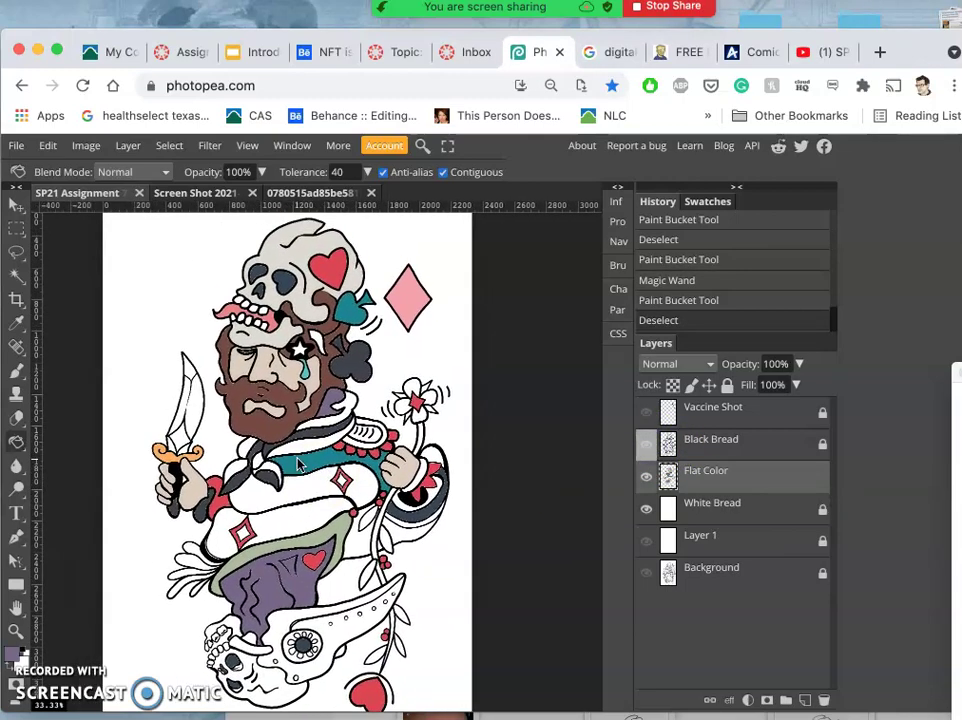
{"action": "scroll", "coordinate": [300, 455], "scroll_direction": "down", "scroll_amount": 3}
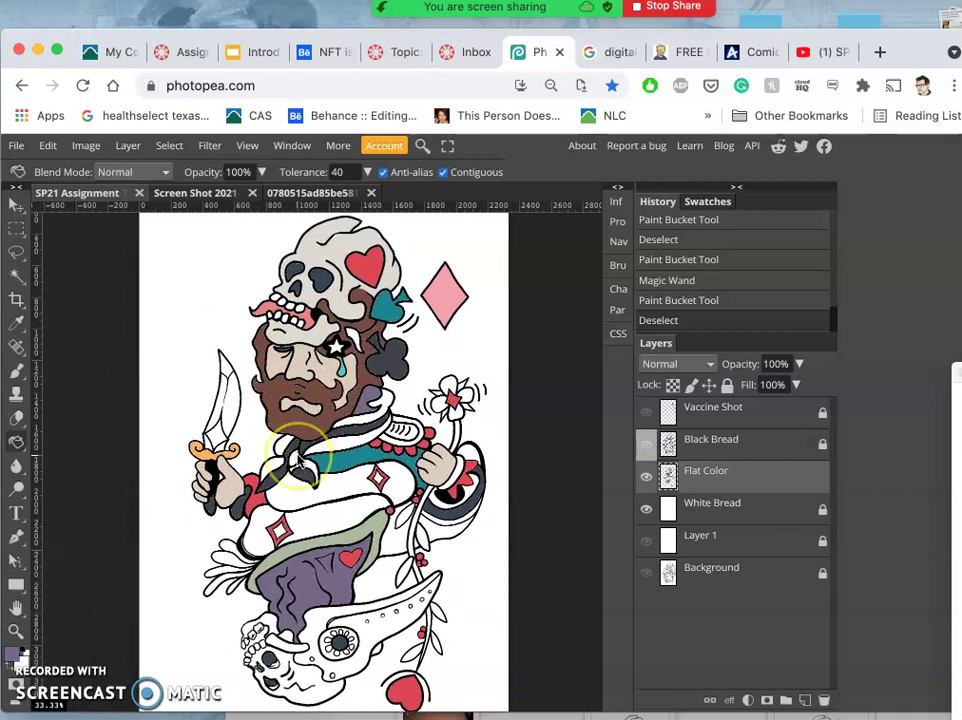
{"action": "left_click", "coordinate": [16, 322]}
{"action": "left_click", "coordinate": [305, 225]}
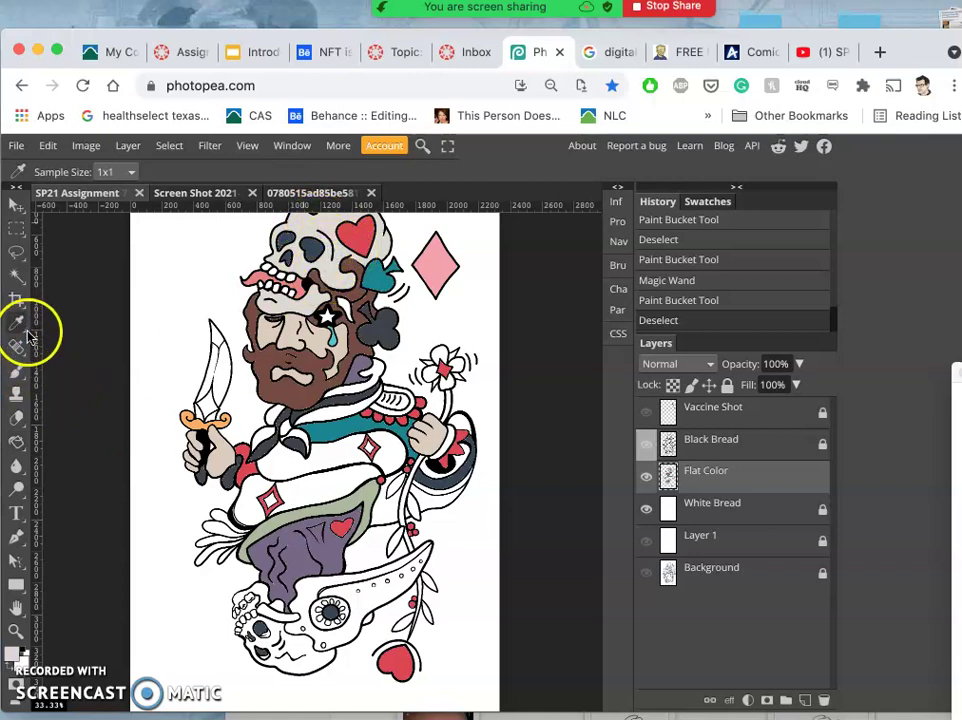
{"action": "left_click", "coordinate": [16, 276]}
{"action": "left_click", "coordinate": [700, 443]}
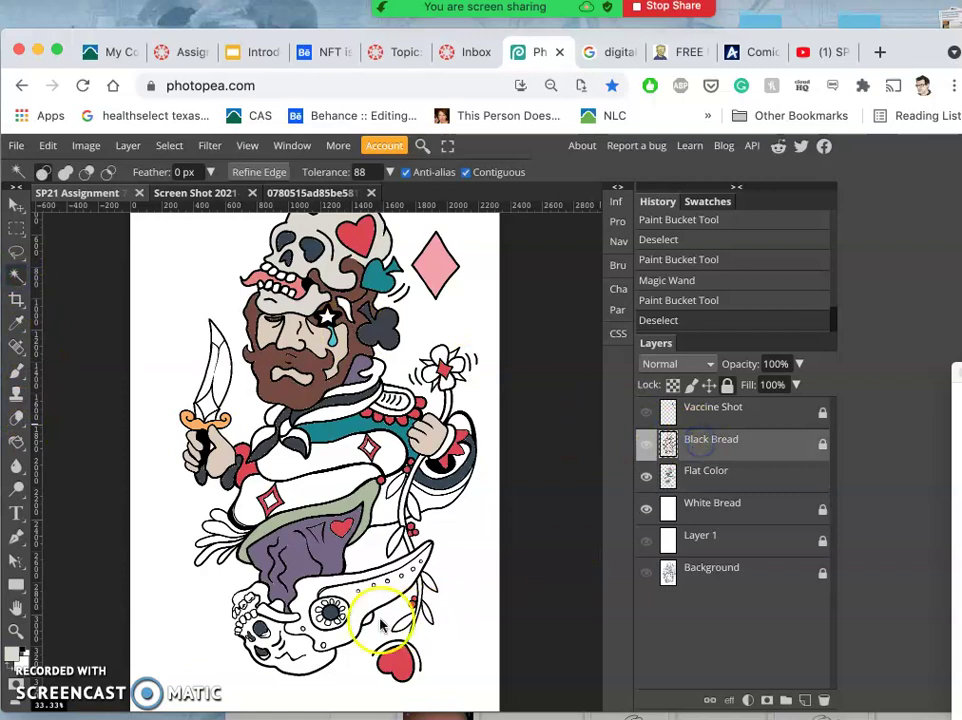
{"action": "left_click", "coordinate": [297, 650]}
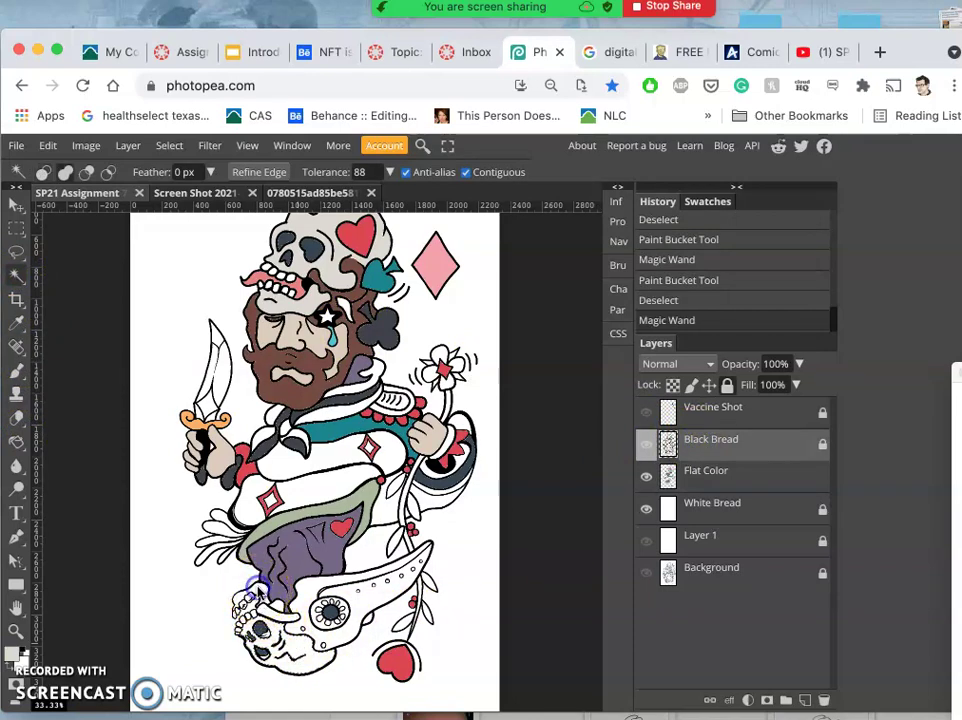
{"action": "left_click", "coordinate": [284, 617]}
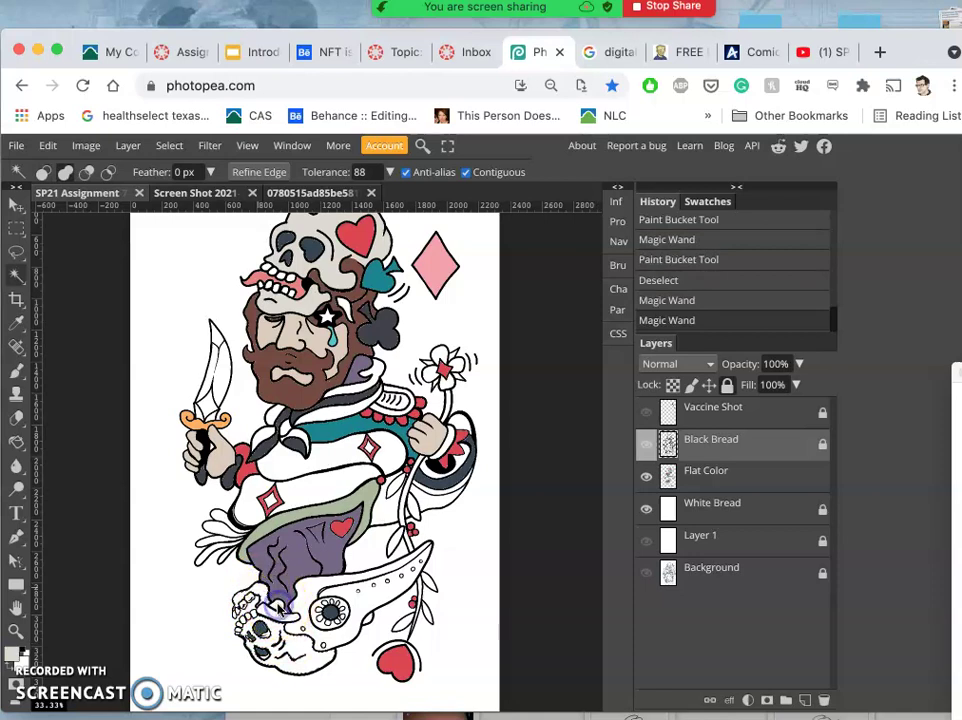
{"action": "left_click", "coordinate": [297, 650]}
{"action": "left_click", "coordinate": [713, 472]}
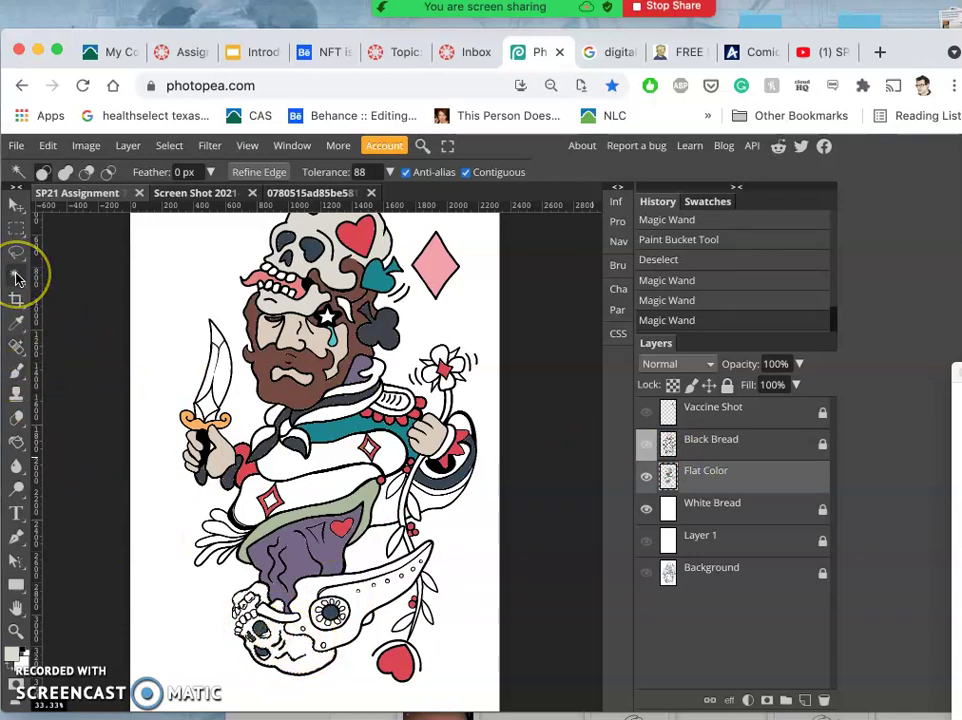
{"action": "left_click", "coordinate": [16, 441]}
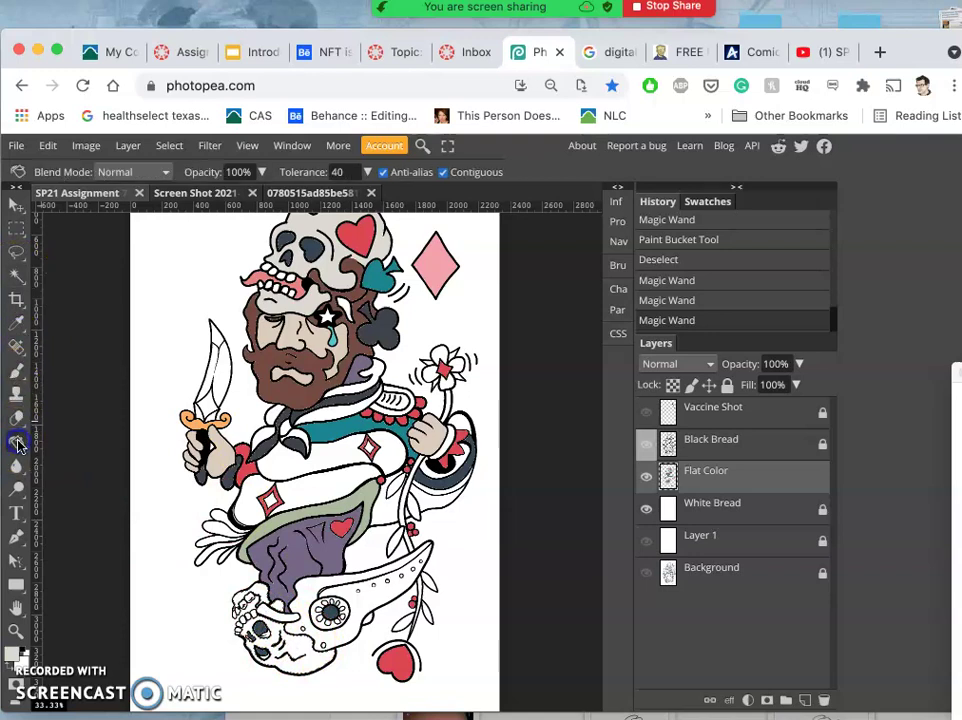
{"action": "left_click", "coordinate": [295, 652]}
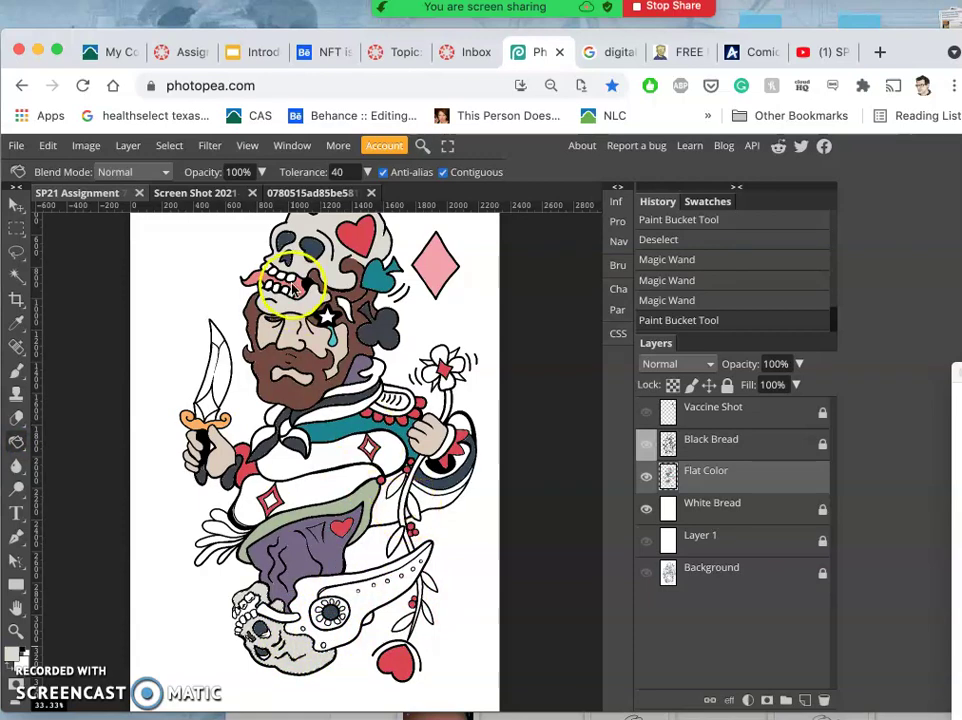
{"action": "scroll", "coordinate": [295, 272], "scroll_direction": "up", "scroll_amount": 2}
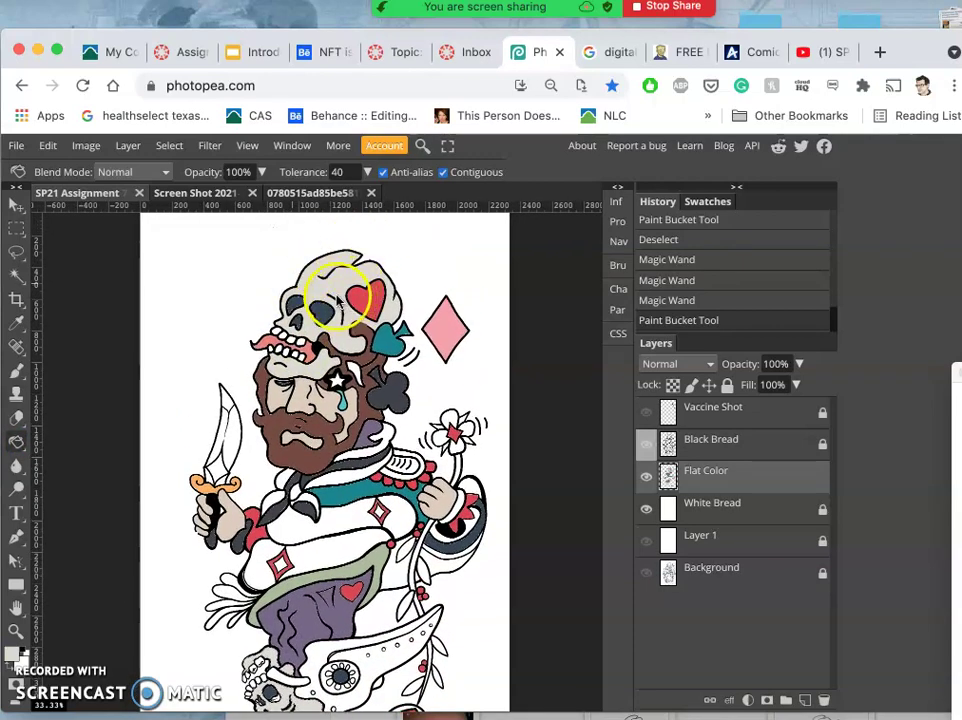
{"action": "left_click", "coordinate": [198, 193]}
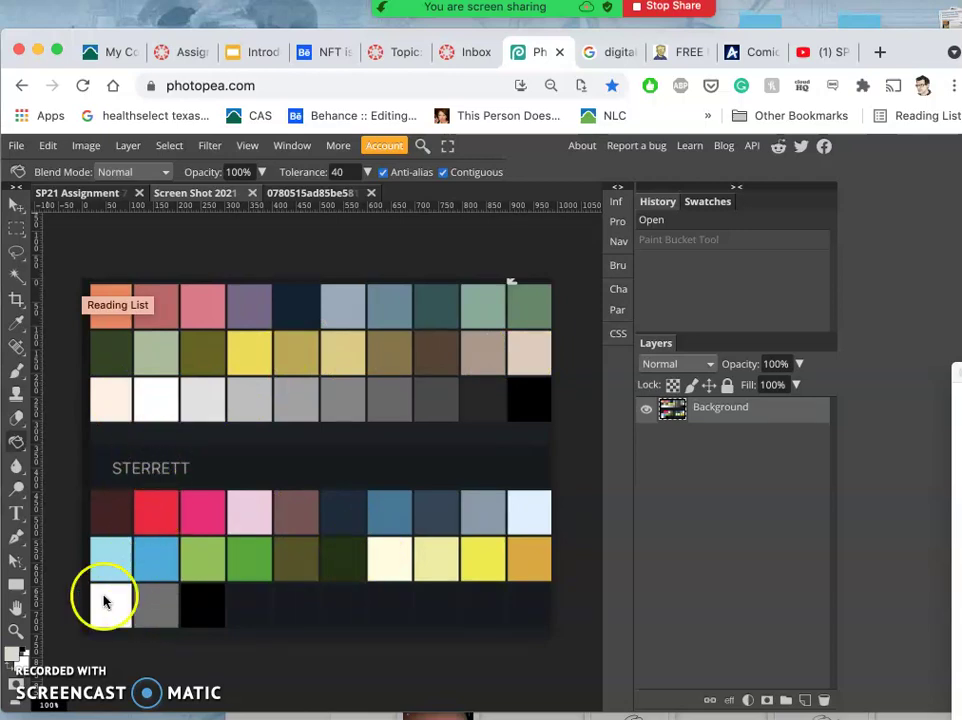
Sample the white swatch from the palette screenshot as the foreground colour
{"action": "left_click", "coordinate": [18, 278]}
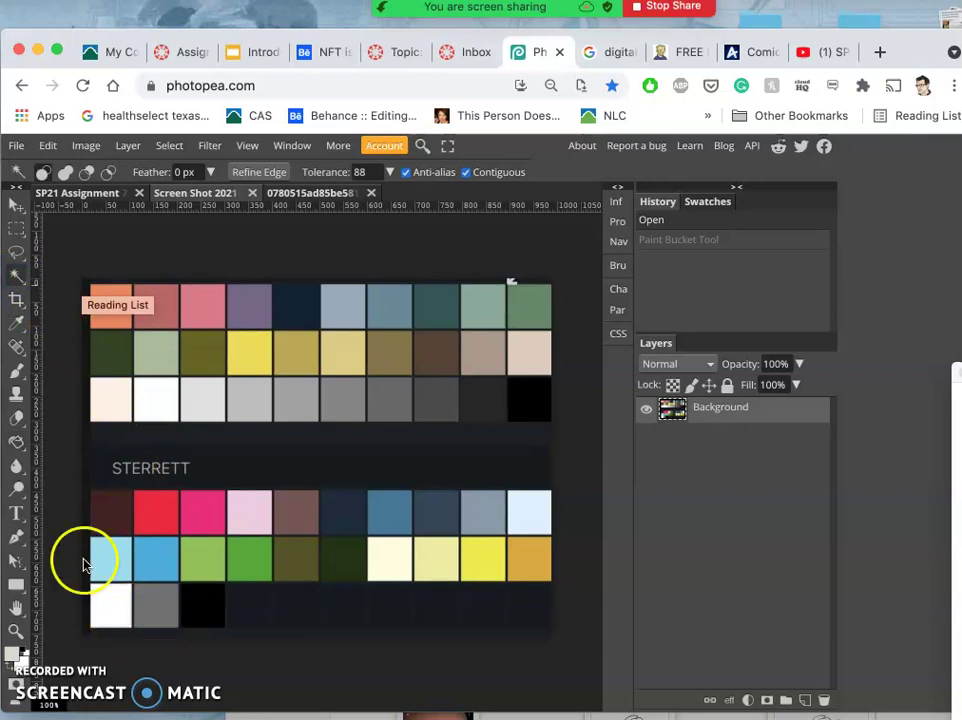
{"action": "left_click", "coordinate": [17, 323]}
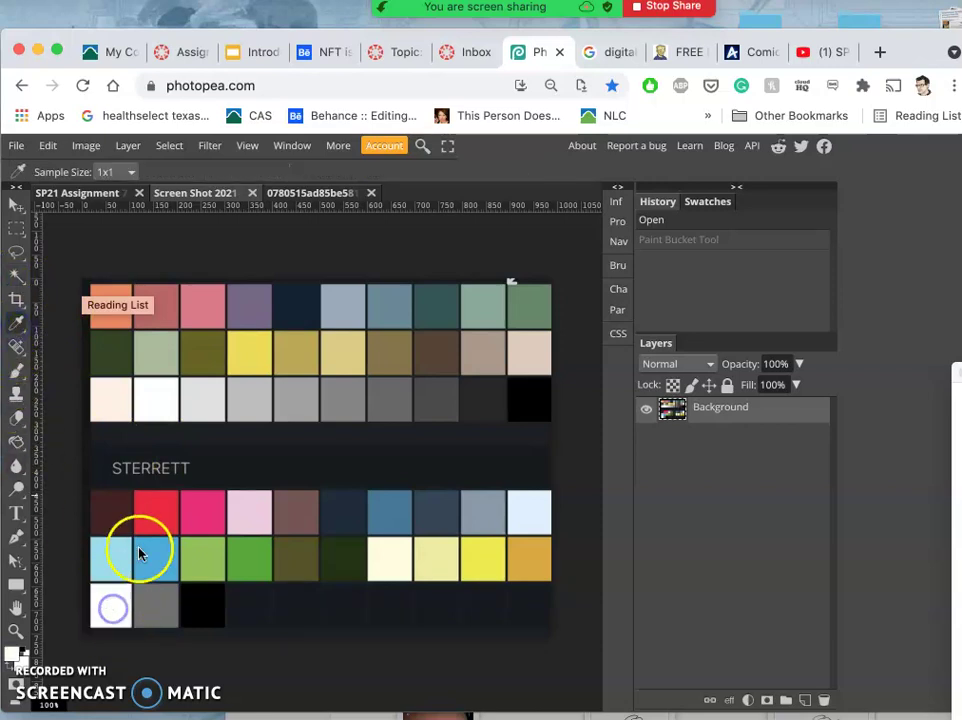
{"action": "left_click", "coordinate": [108, 600]}
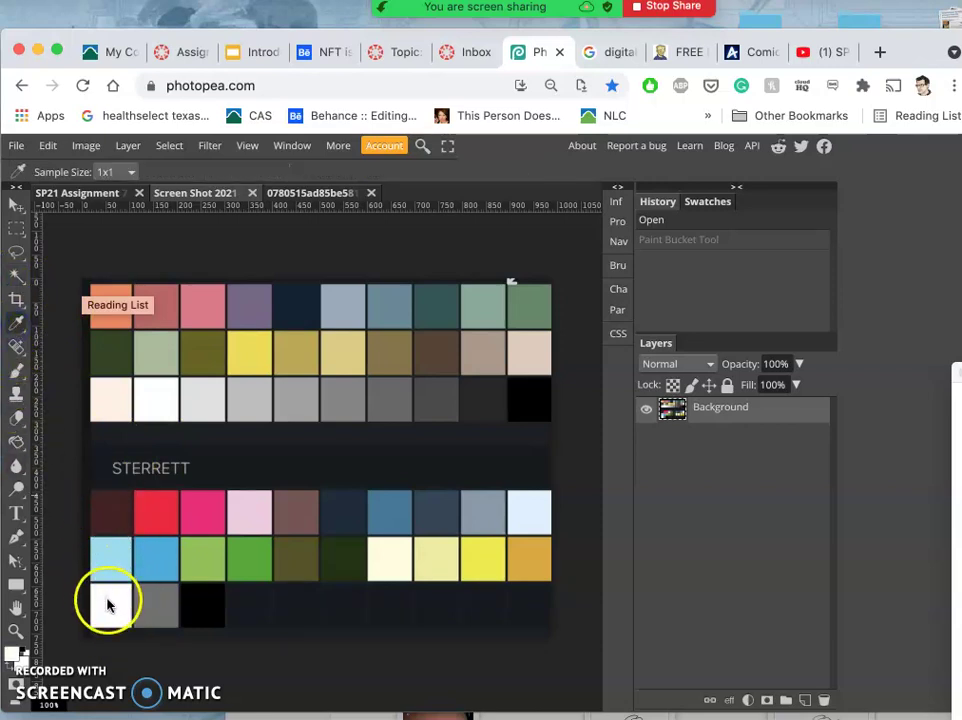
Back on the card artwork, Magic Wand-select two skull teeth on the Black Bread layer
{"action": "left_click", "coordinate": [92, 198]}
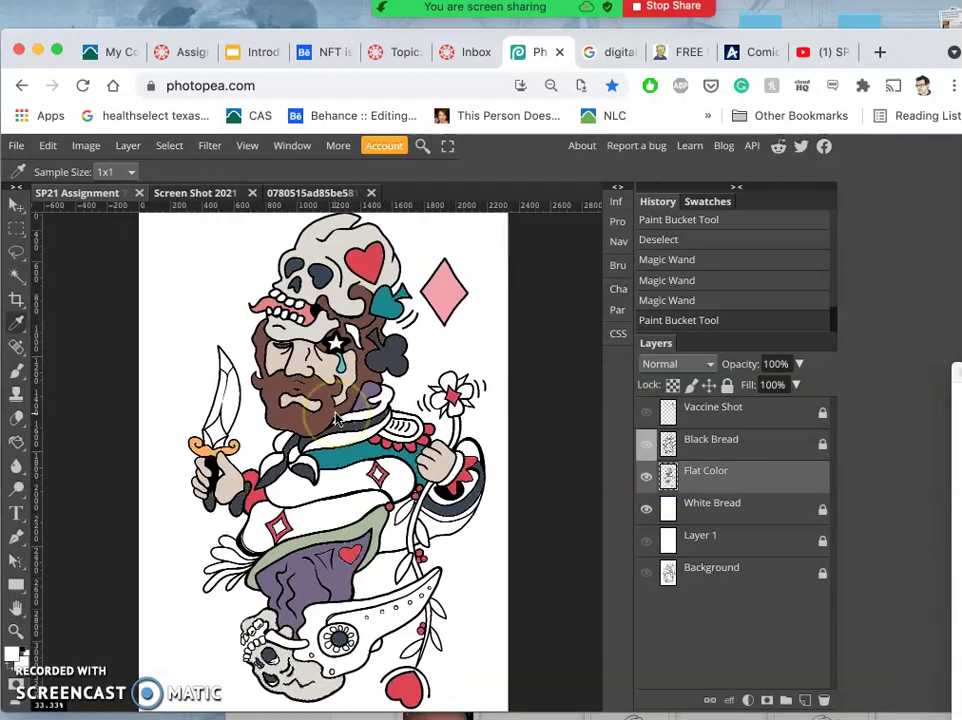
{"action": "scroll", "coordinate": [337, 420], "scroll_direction": "down", "scroll_amount": 1}
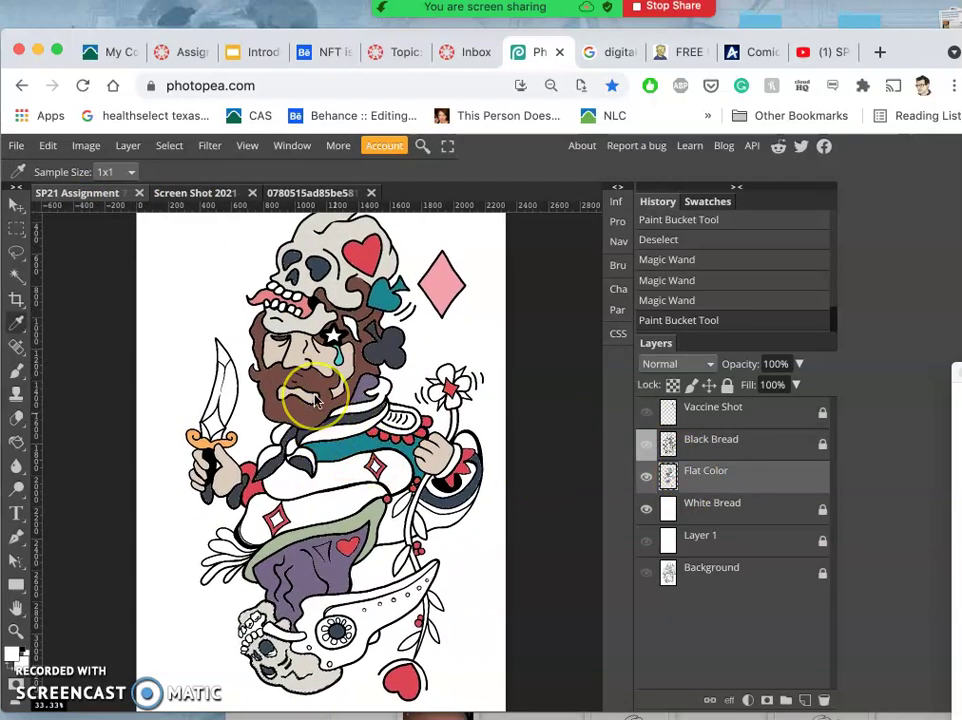
{"action": "scroll", "coordinate": [315, 400], "scroll_direction": "up", "scroll_amount": 5}
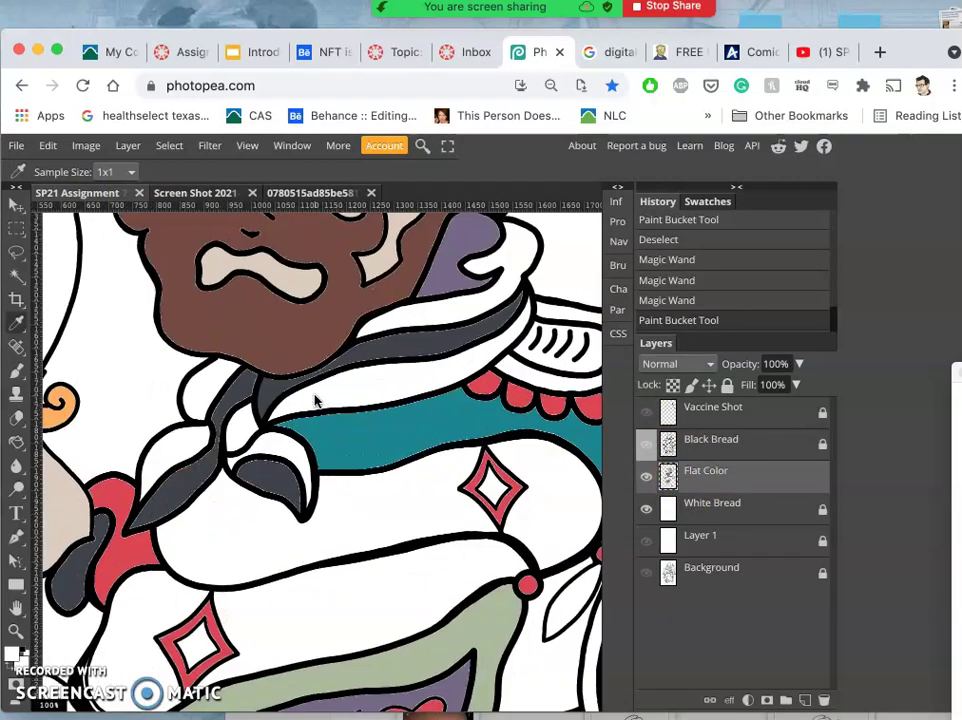
{"action": "scroll", "coordinate": [315, 400], "scroll_direction": "up", "scroll_amount": 4}
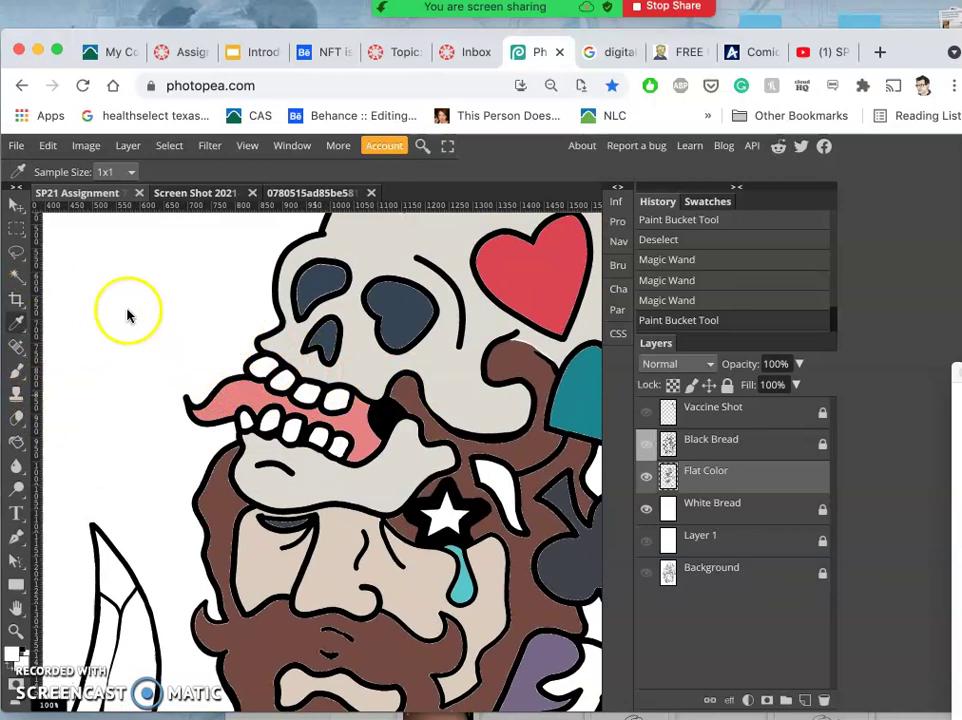
{"action": "left_click", "coordinate": [17, 277]}
{"action": "left_click", "coordinate": [754, 452]}
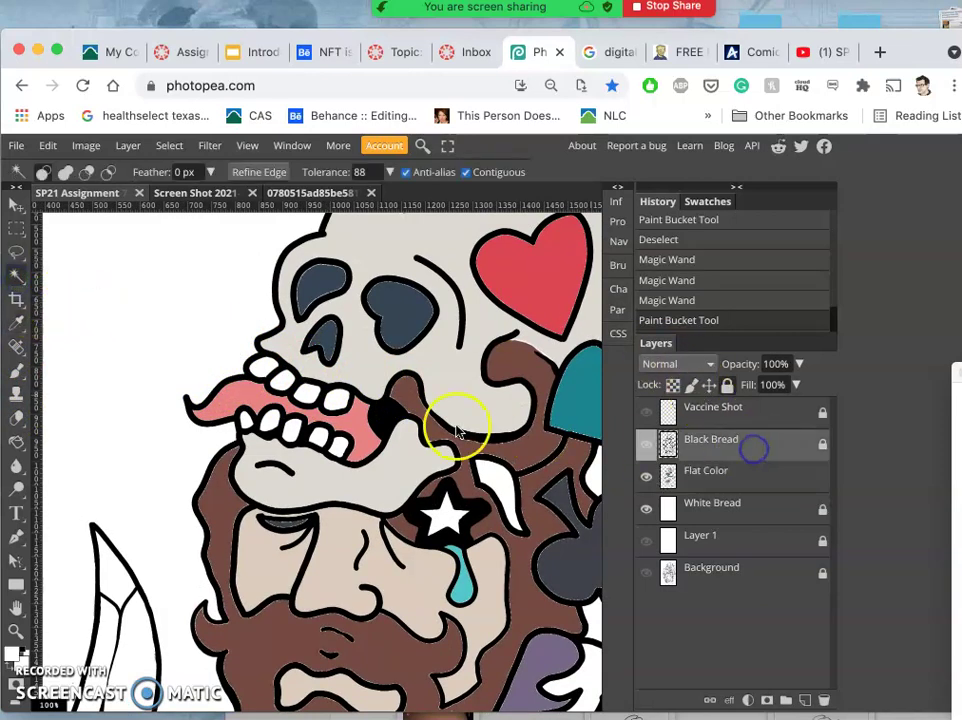
{"action": "left_click", "coordinate": [264, 375]}
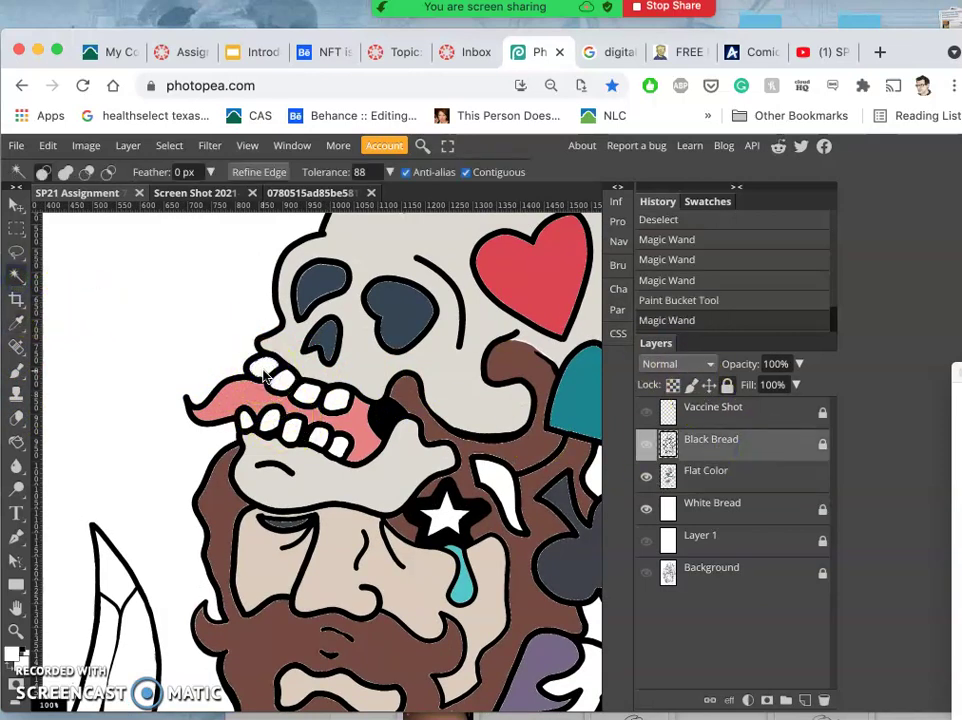
{"action": "left_click", "coordinate": [307, 397]}
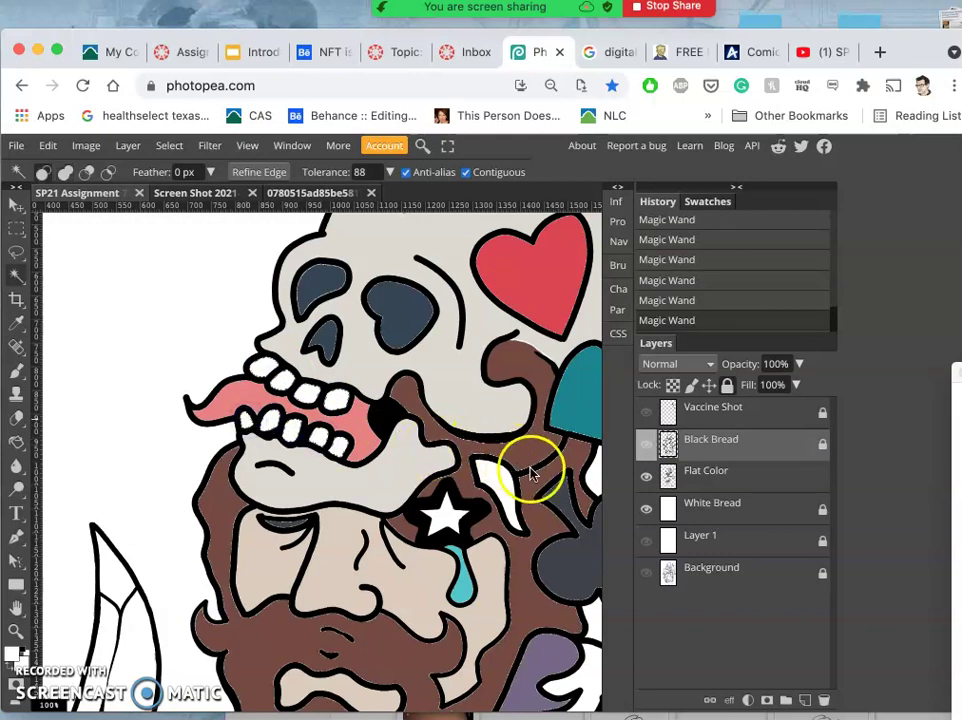
Fill the selected upper and lower teeth white on Flat Color and hide White Bread
{"action": "left_click", "coordinate": [732, 479]}
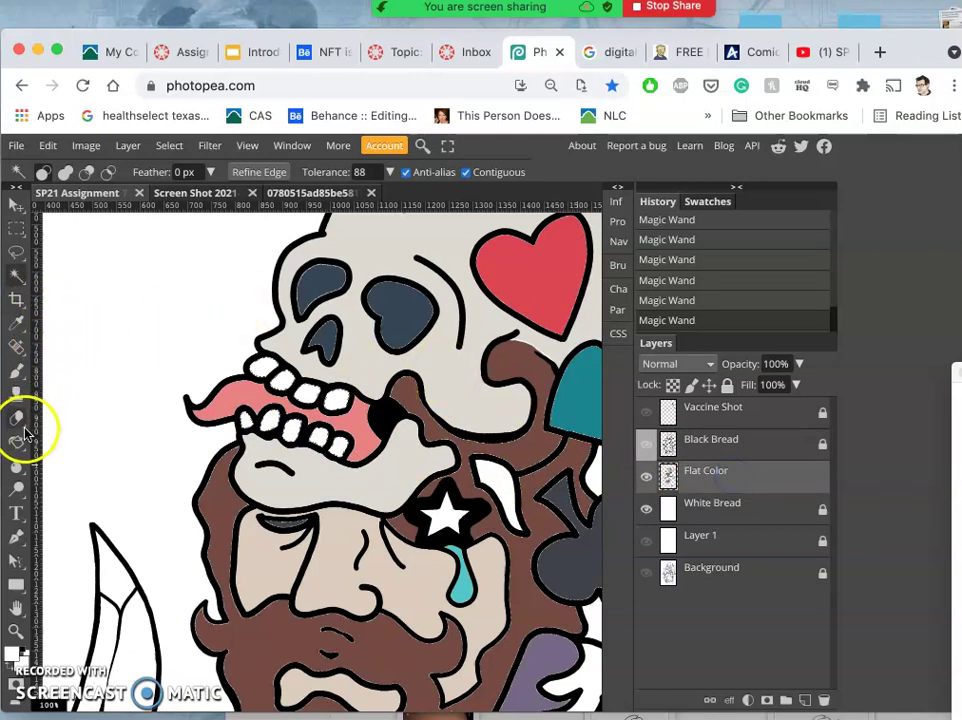
{"action": "key", "text": "g"}
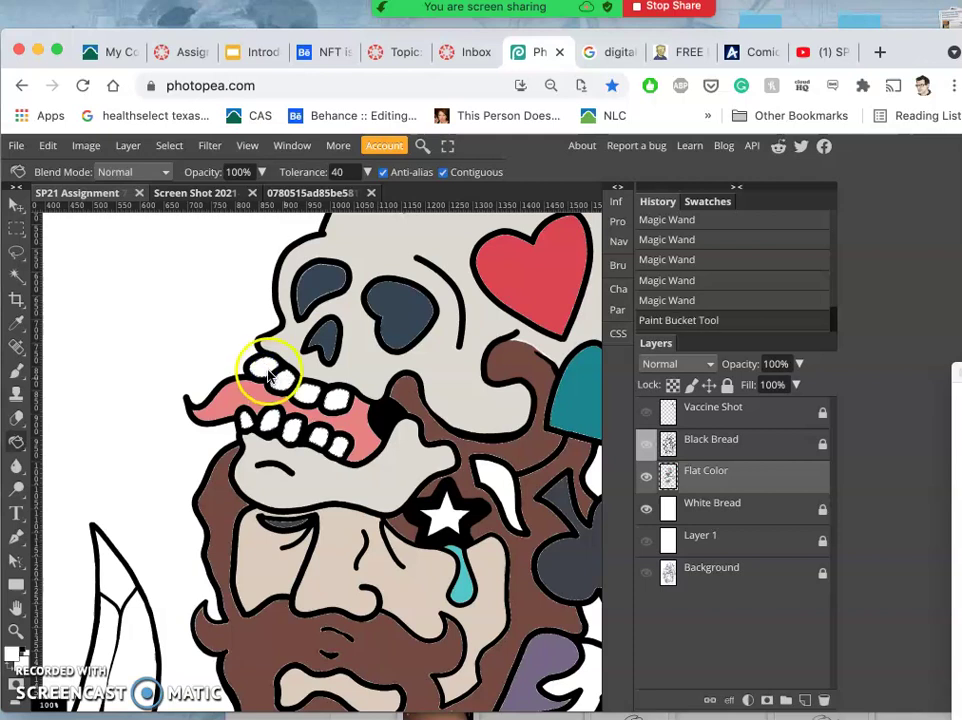
{"action": "left_click", "coordinate": [264, 370]}
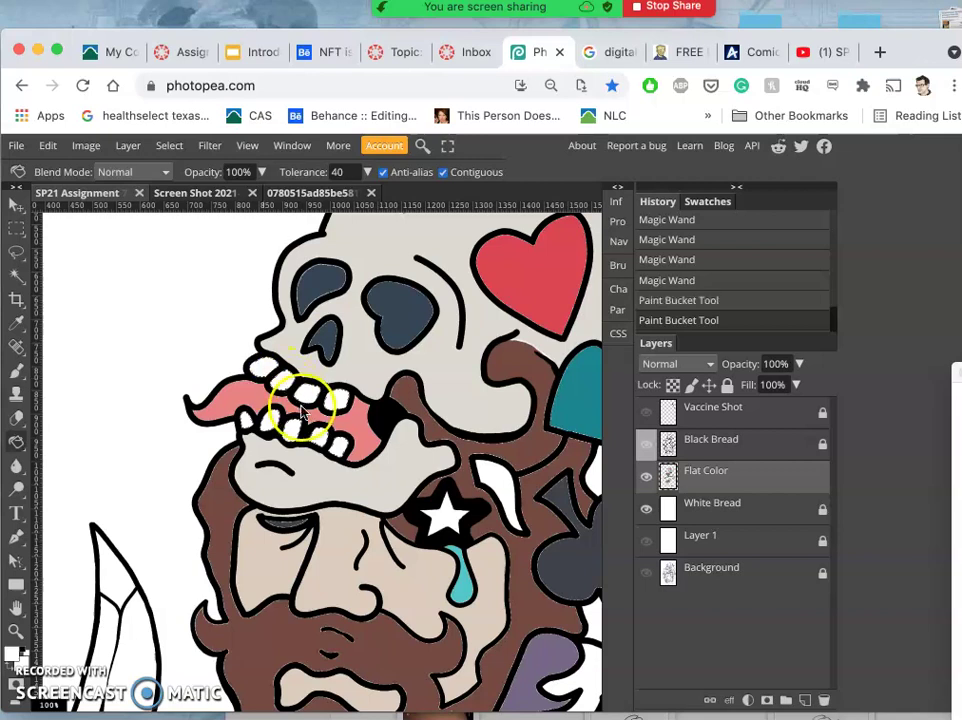
{"action": "left_click", "coordinate": [305, 440]}
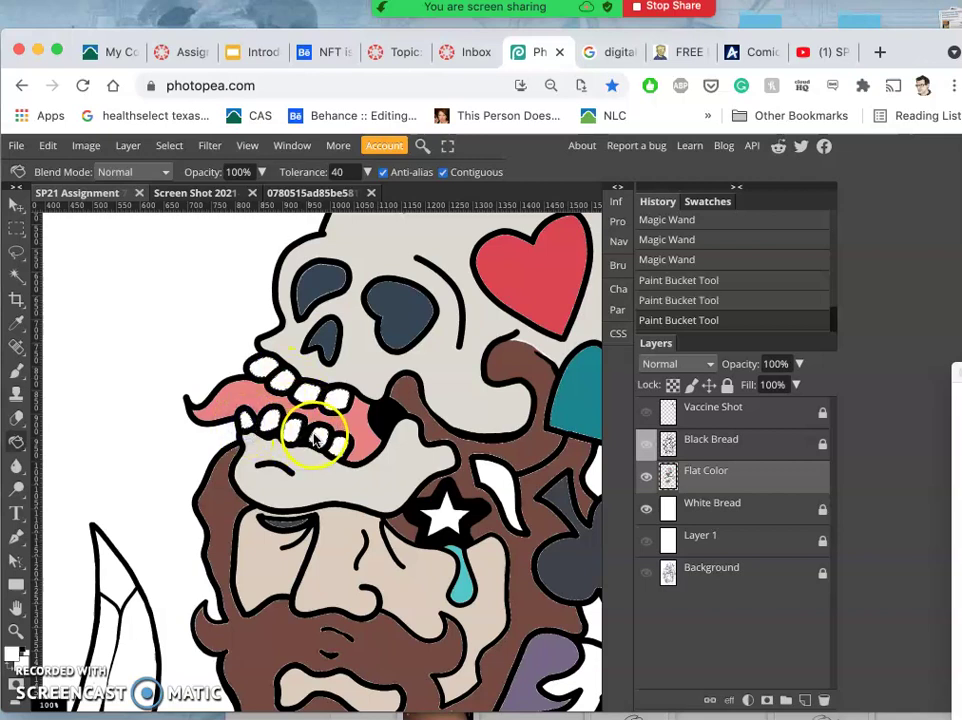
{"action": "left_click", "coordinate": [650, 517]}
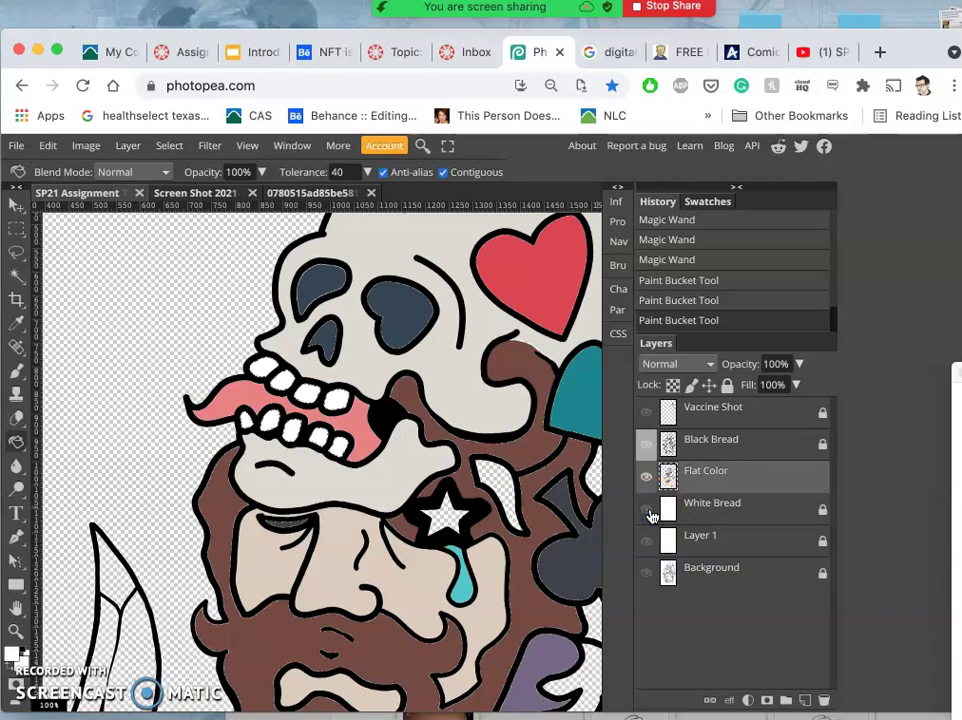
Hide Layer 1 to expose transparent gaps and bucket-fill another tooth white
{"action": "left_click", "coordinate": [650, 541]}
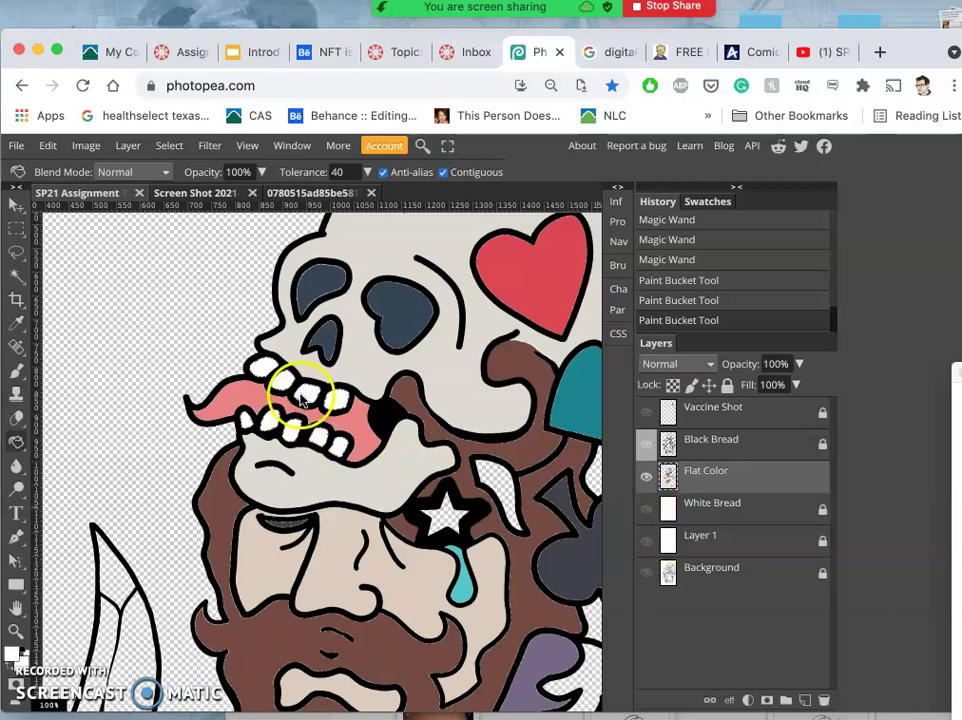
{"action": "scroll", "coordinate": [310, 438], "scroll_direction": "down", "scroll_amount": 10}
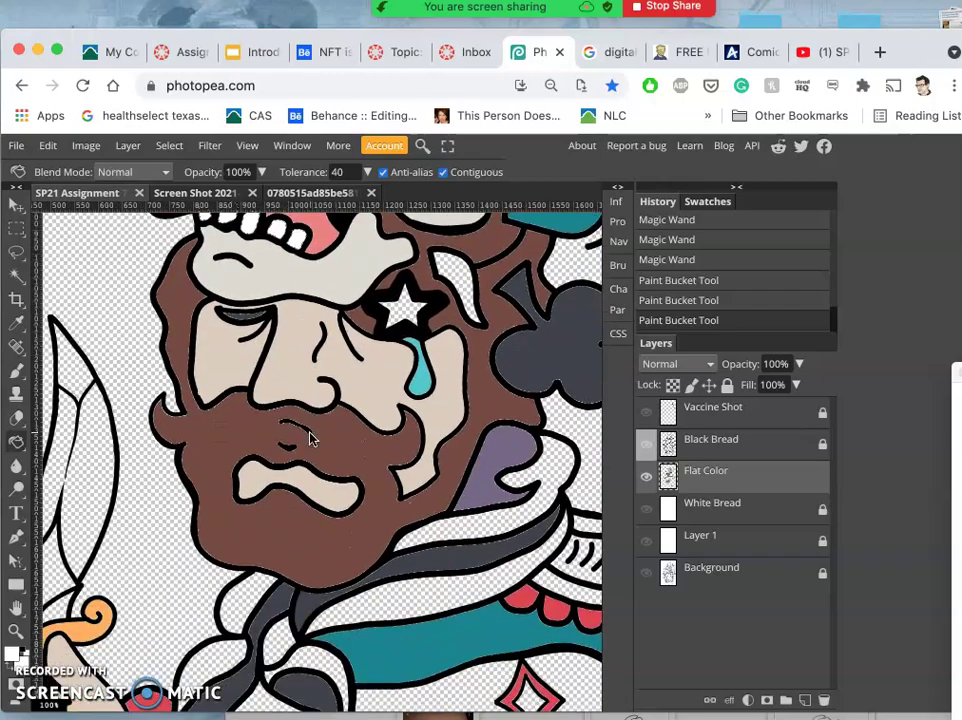
{"action": "scroll", "coordinate": [310, 432], "scroll_direction": "down", "scroll_amount": 5}
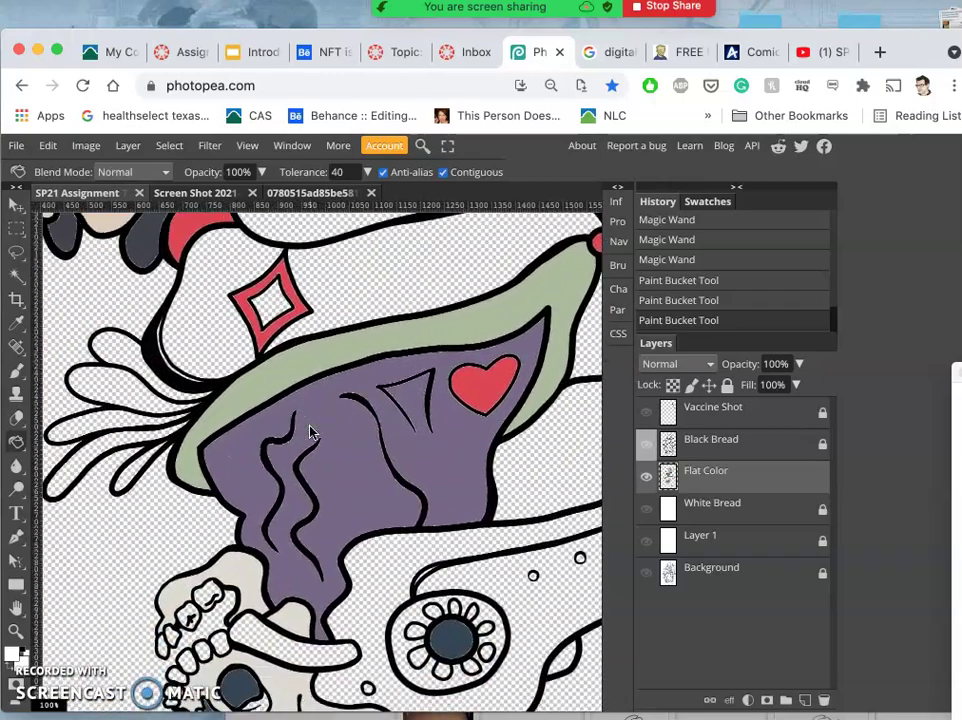
{"action": "scroll", "coordinate": [310, 432], "scroll_direction": "up", "scroll_amount": 15}
{"action": "scroll", "coordinate": [310, 432], "scroll_direction": "left", "scroll_amount": 5}
{"action": "scroll", "coordinate": [310, 432], "scroll_direction": "up", "scroll_amount": 10}
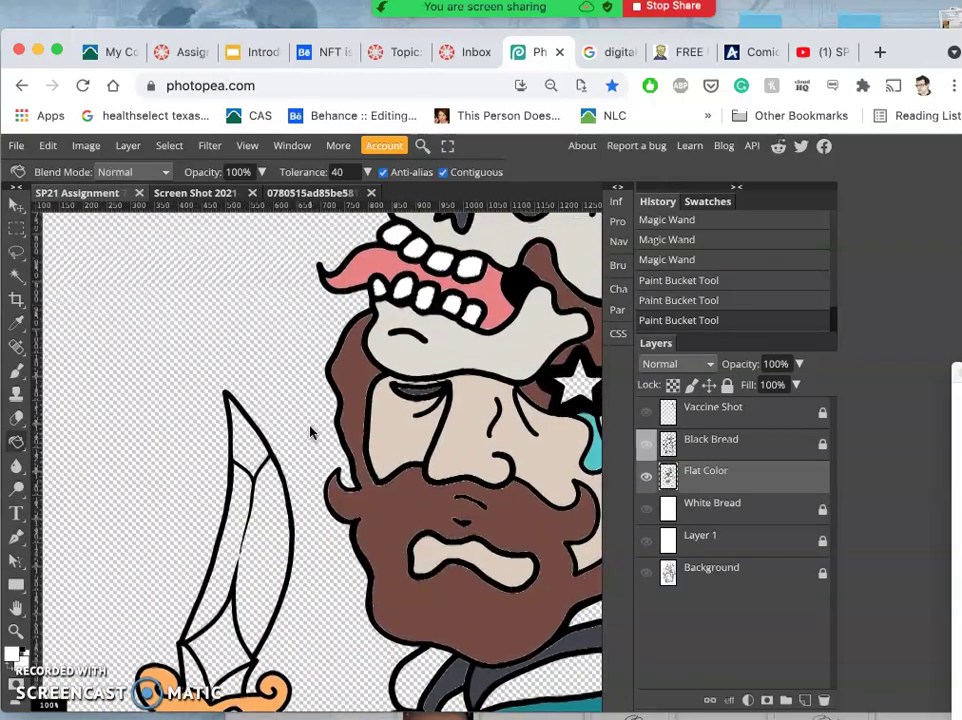
{"action": "scroll", "coordinate": [310, 432], "scroll_direction": "up", "scroll_amount": 6}
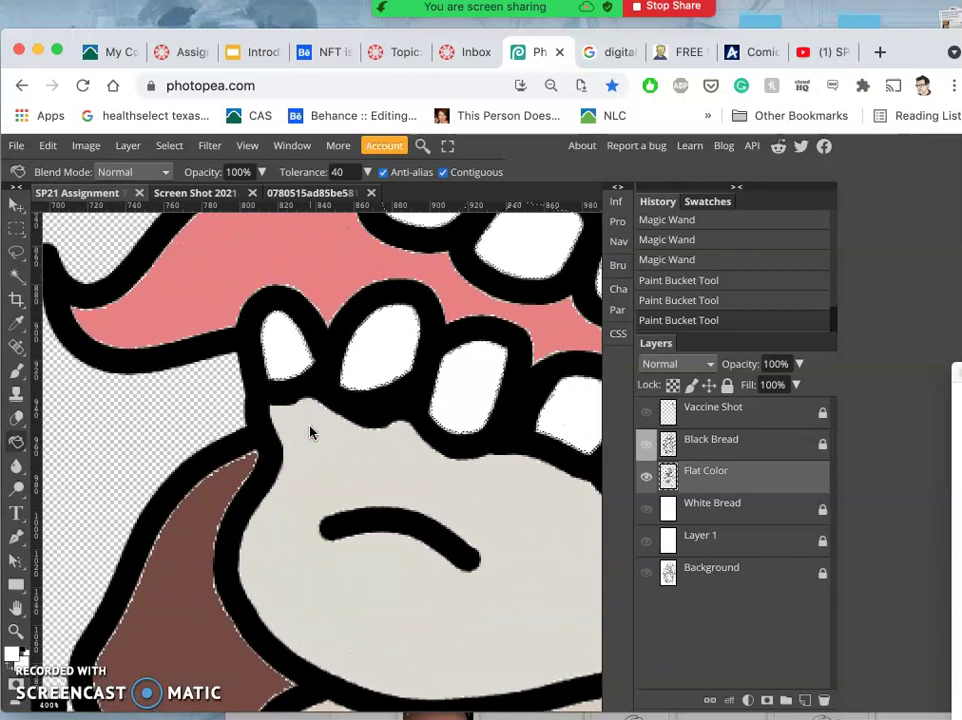
{"action": "scroll", "coordinate": [310, 432], "scroll_direction": "up", "scroll_amount": 4}
{"action": "scroll", "coordinate": [310, 432], "scroll_direction": "right", "scroll_amount": 3}
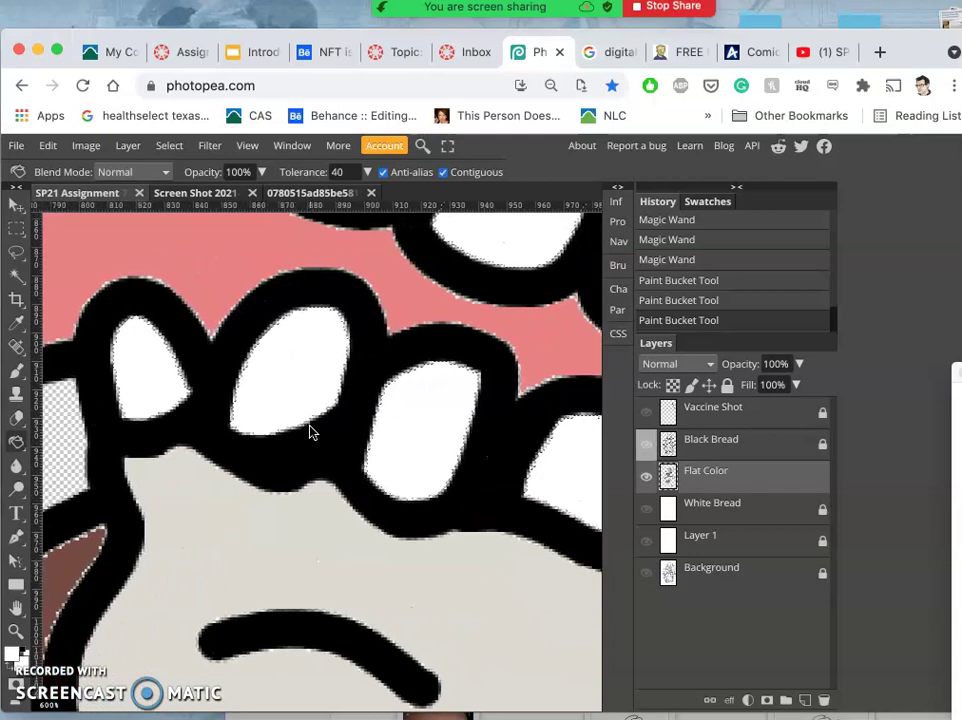
{"action": "left_click", "coordinate": [279, 392]}
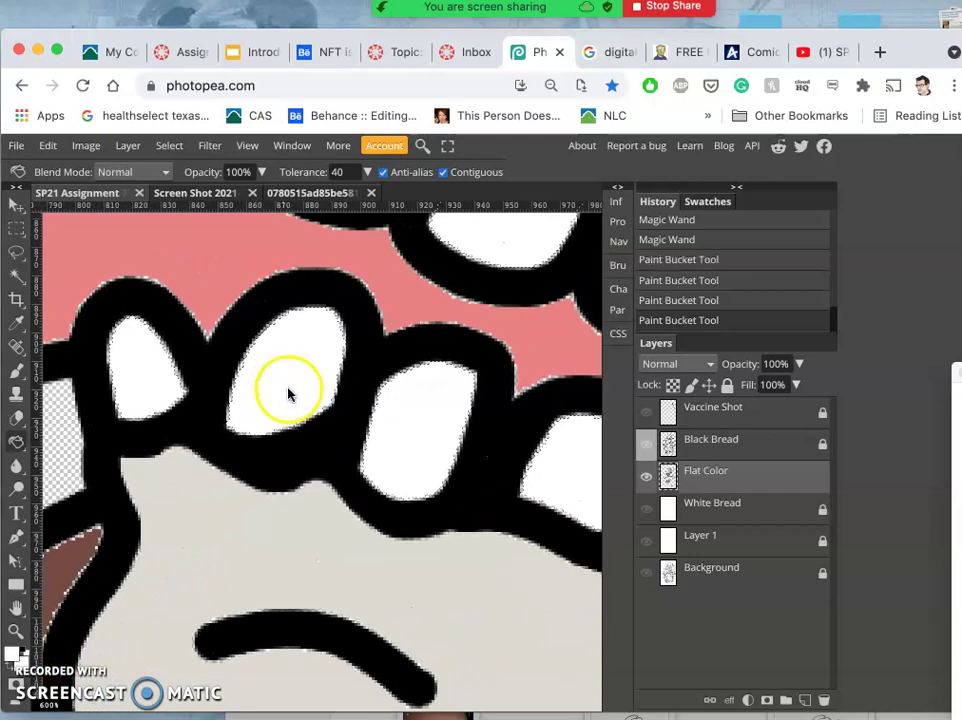
Touch up the middle tooth with a white brush stroke, then show the palette document
{"action": "left_click", "coordinate": [16, 372]}
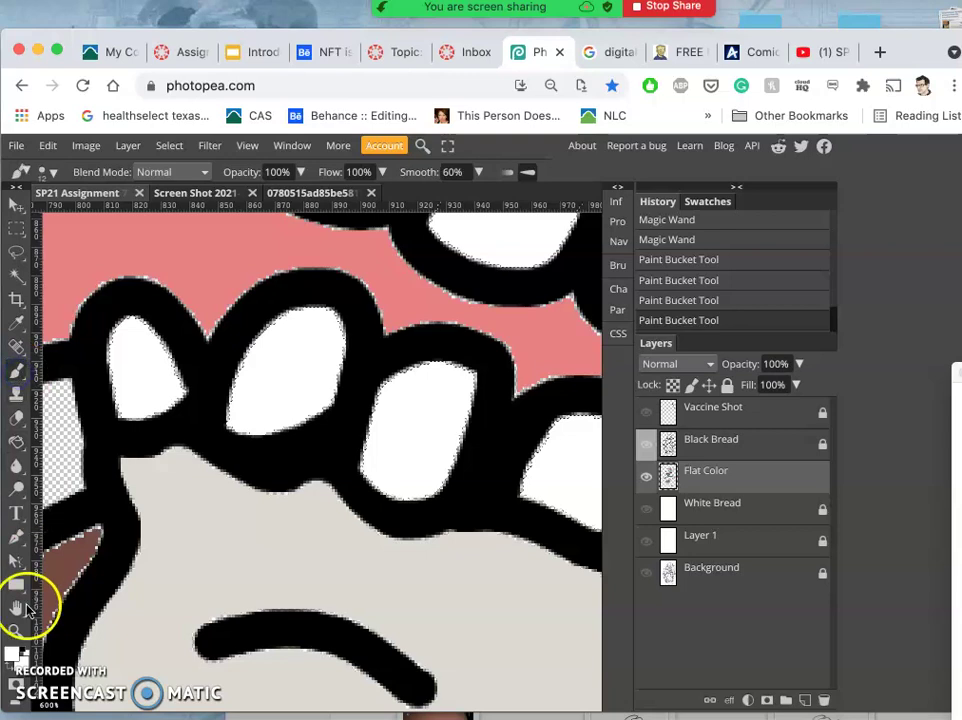
{"action": "left_click", "coordinate": [11, 668]}
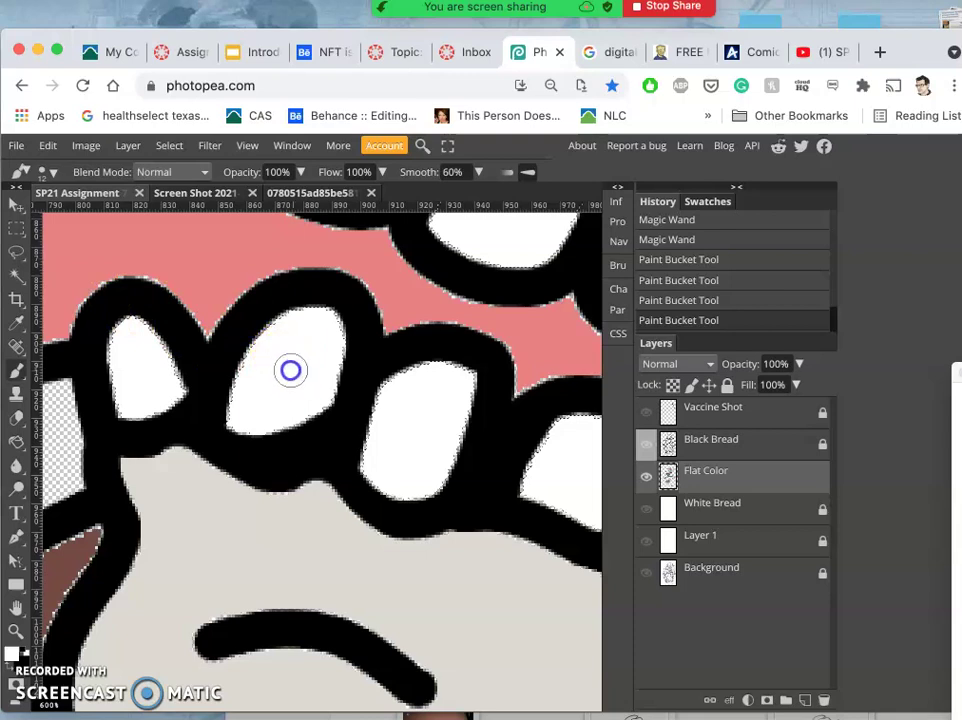
{"action": "left_click", "coordinate": [254, 402]}
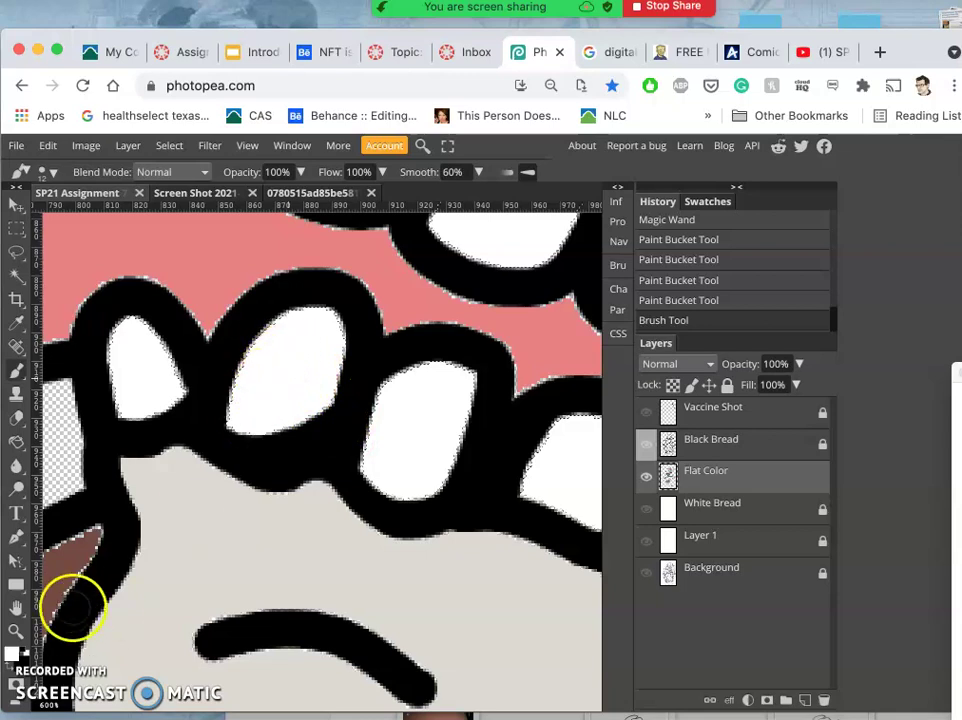
{"action": "left_click", "coordinate": [183, 191]}
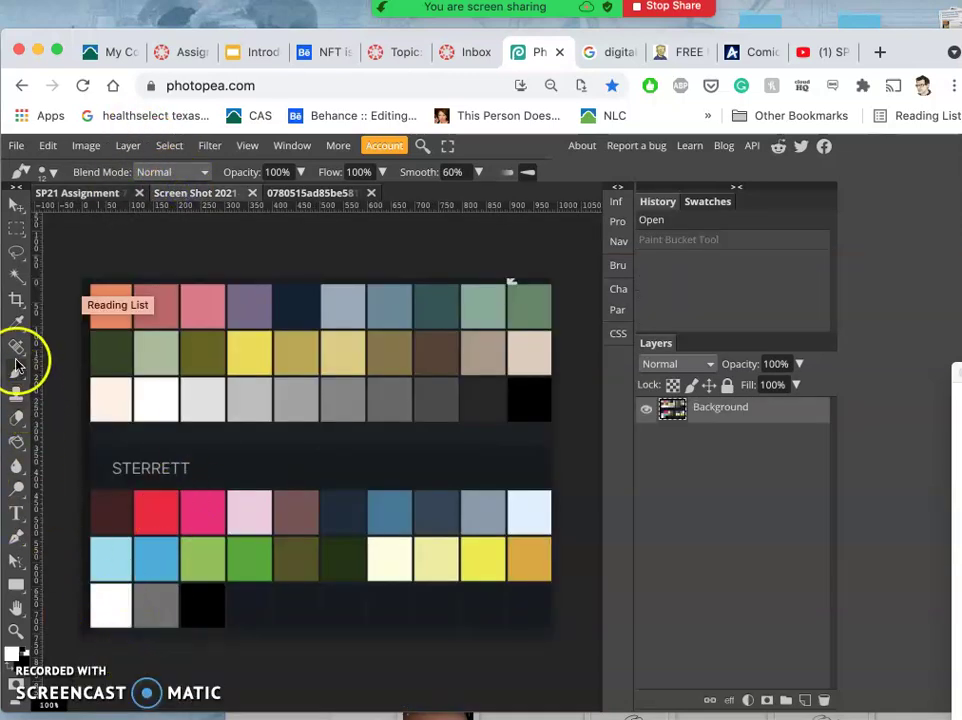
Sample the palette's white, then set the card's foreground colour to off-white f1f8f8
{"action": "left_click", "coordinate": [16, 322]}
{"action": "left_click", "coordinate": [114, 611]}
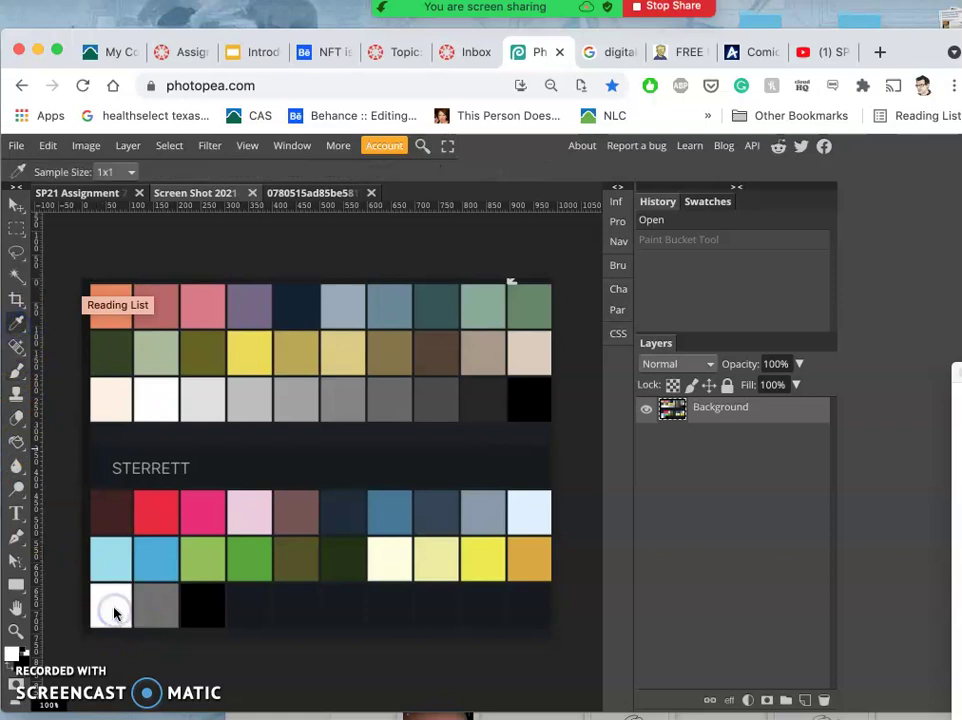
{"action": "left_click", "coordinate": [87, 194]}
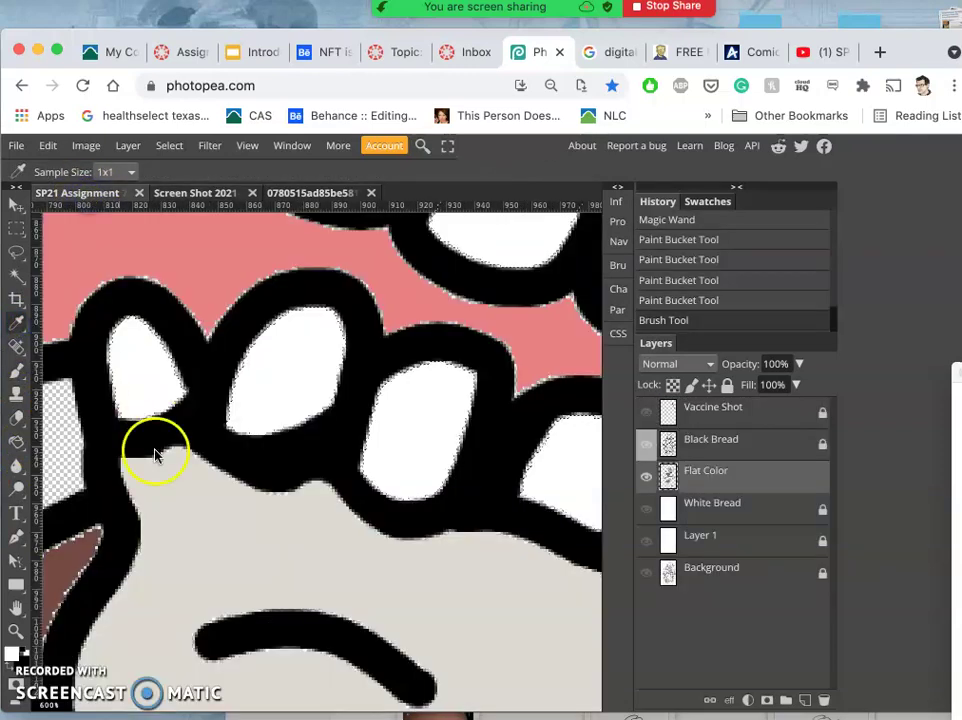
{"action": "left_click", "coordinate": [17, 656]}
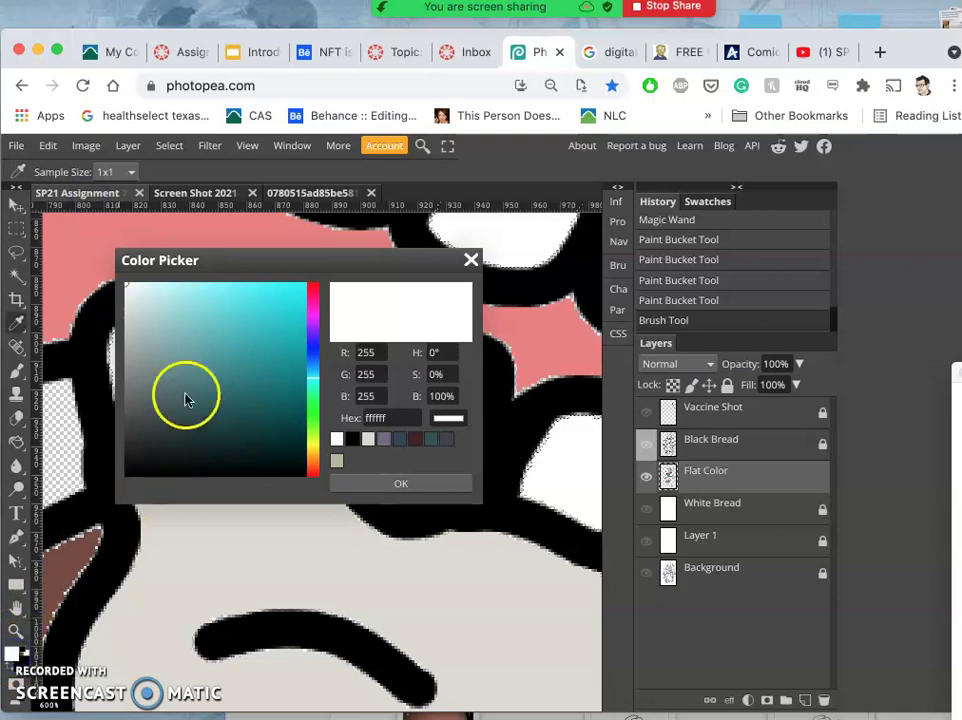
{"action": "left_click", "coordinate": [130, 291]}
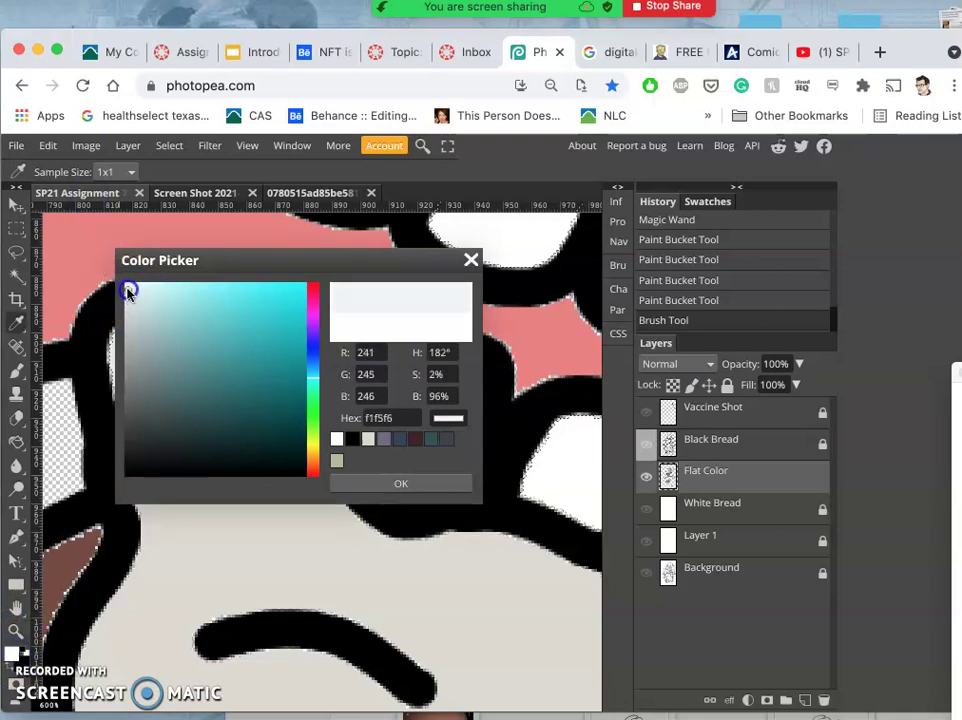
{"action": "left_click", "coordinate": [369, 484]}
Bucket-fill seven teeth of the top skull with the off-white on Flat Color
{"action": "left_click", "coordinate": [17, 441]}
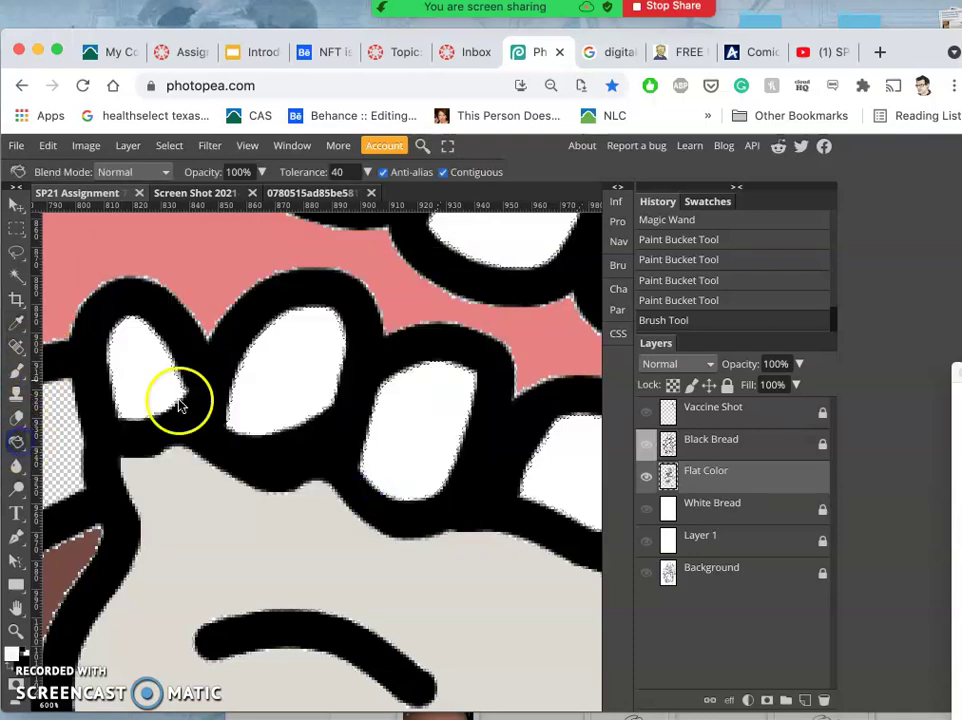
{"action": "left_click", "coordinate": [275, 424]}
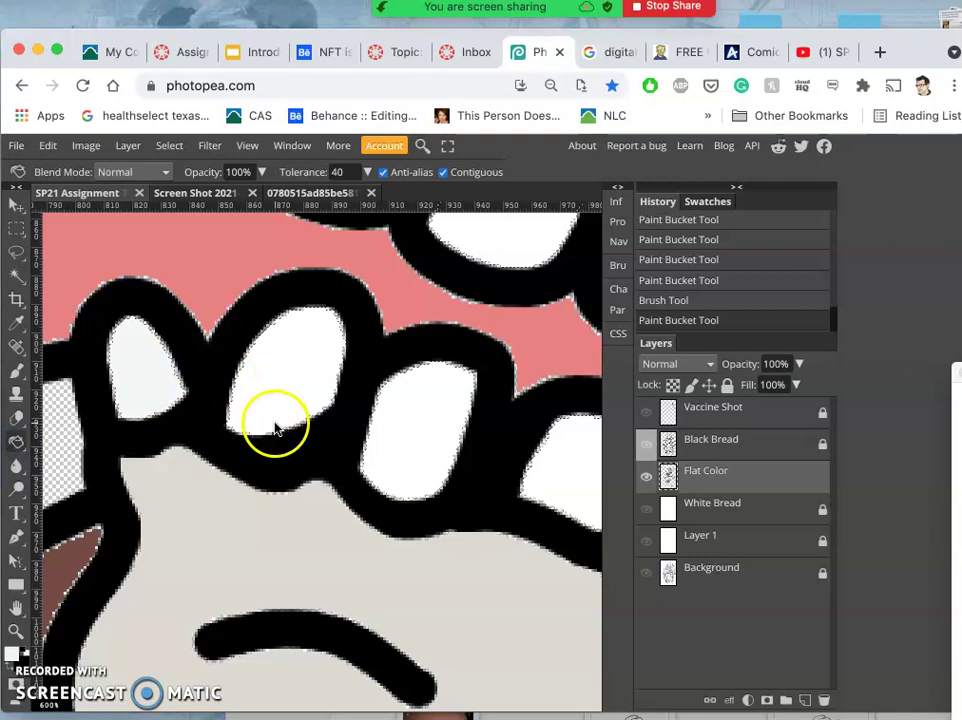
{"action": "left_click", "coordinate": [305, 400]}
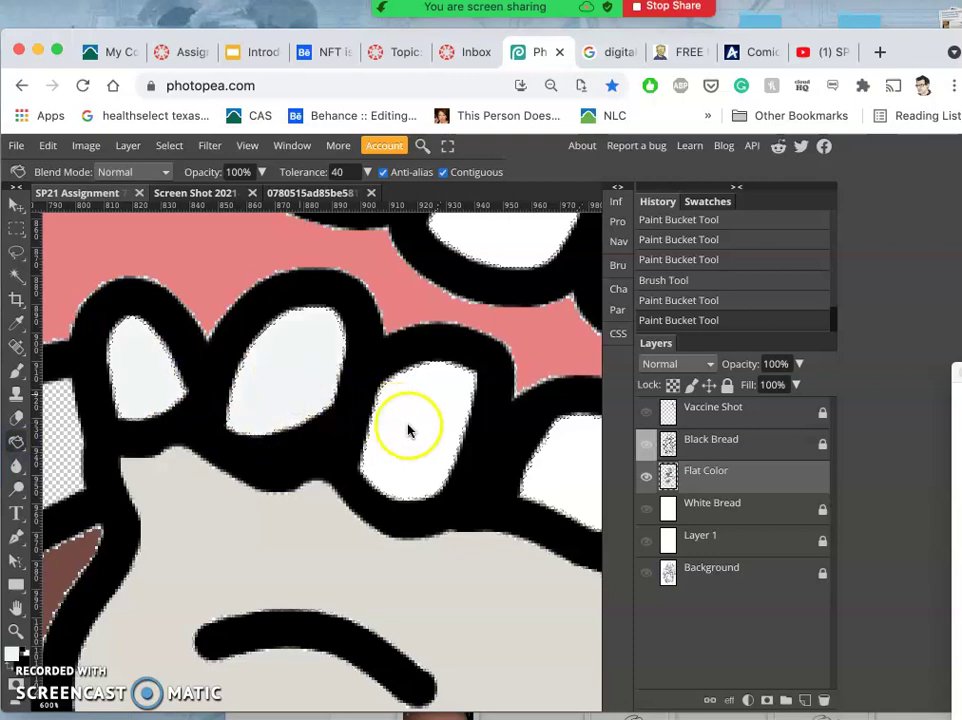
{"action": "left_click", "coordinate": [410, 429]}
{"action": "scroll", "coordinate": [415, 433], "scroll_direction": "right", "scroll_amount": 3}
{"action": "scroll", "coordinate": [415, 440], "scroll_direction": "right", "scroll_amount": 3}
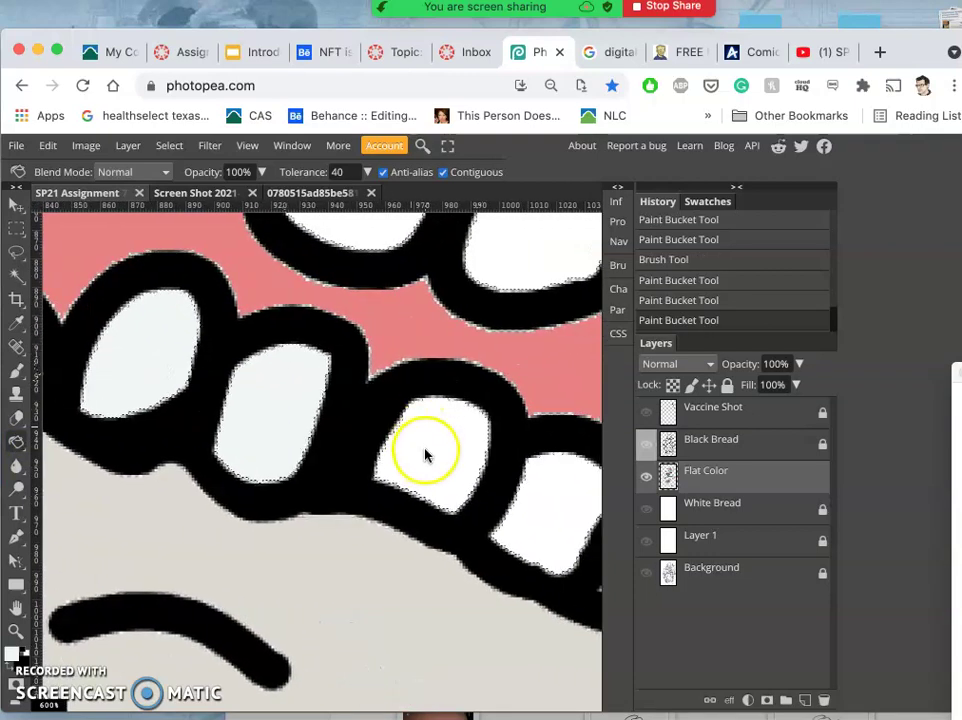
{"action": "scroll", "coordinate": [425, 457], "scroll_direction": "right", "scroll_amount": 3}
{"action": "left_click", "coordinate": [447, 482]}
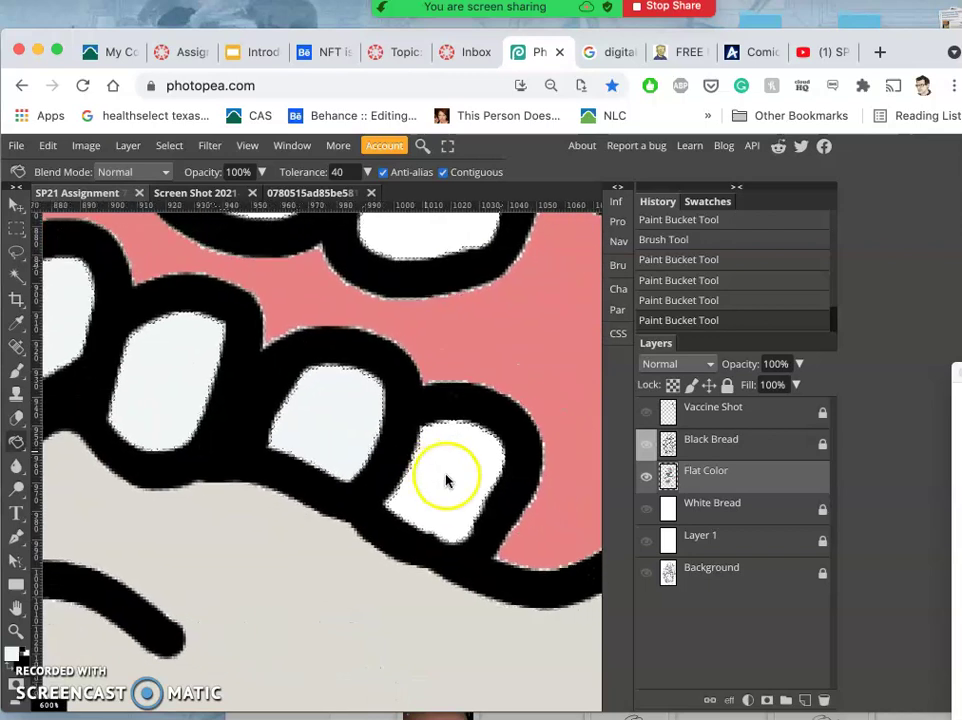
{"action": "left_click", "coordinate": [444, 472]}
{"action": "scroll", "coordinate": [444, 470], "scroll_direction": "up", "scroll_amount": 5}
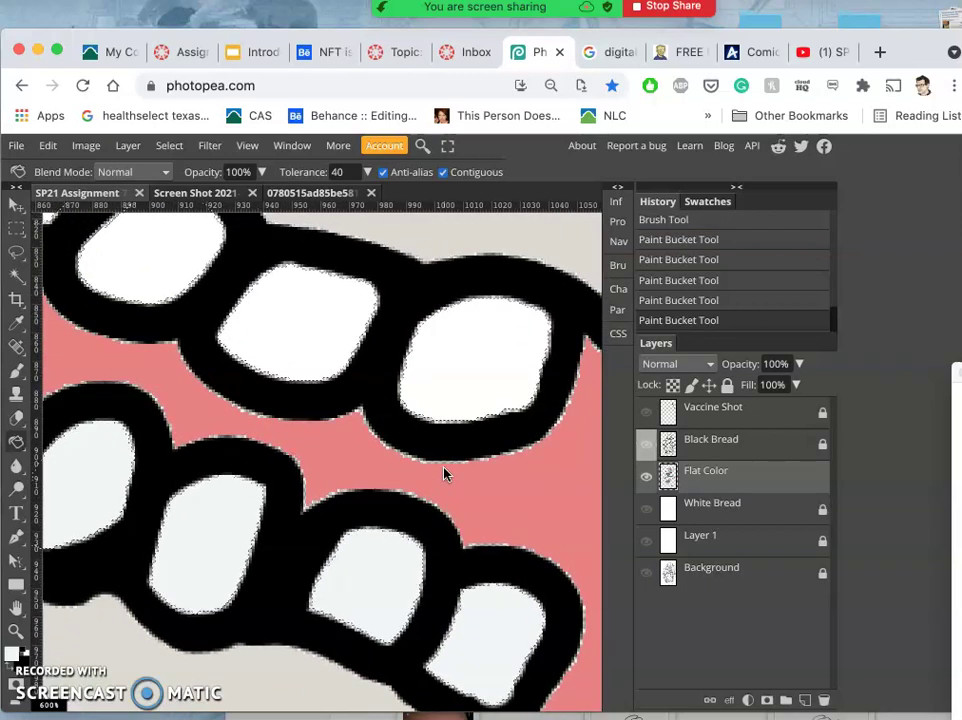
{"action": "left_click", "coordinate": [293, 350]}
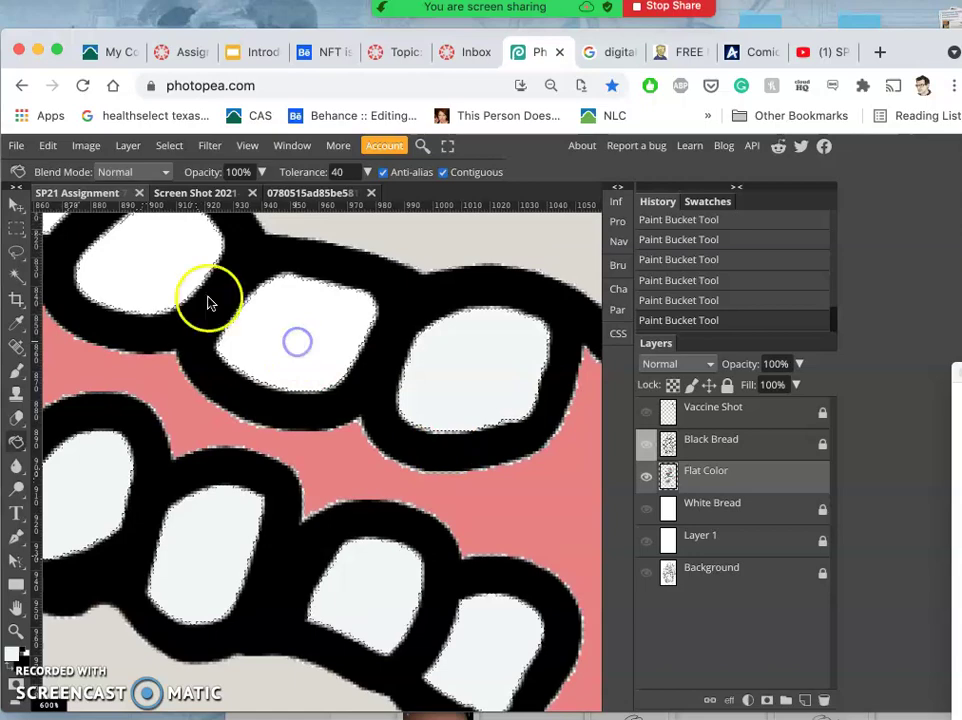
{"action": "left_click", "coordinate": [168, 273]}
Zoom out, toggle the Black Bread line art to check the fills, and make it active
{"action": "scroll", "coordinate": [168, 273], "scroll_direction": "up", "scroll_amount": 3}
{"action": "scroll", "coordinate": [168, 273], "scroll_direction": "left", "scroll_amount": 3}
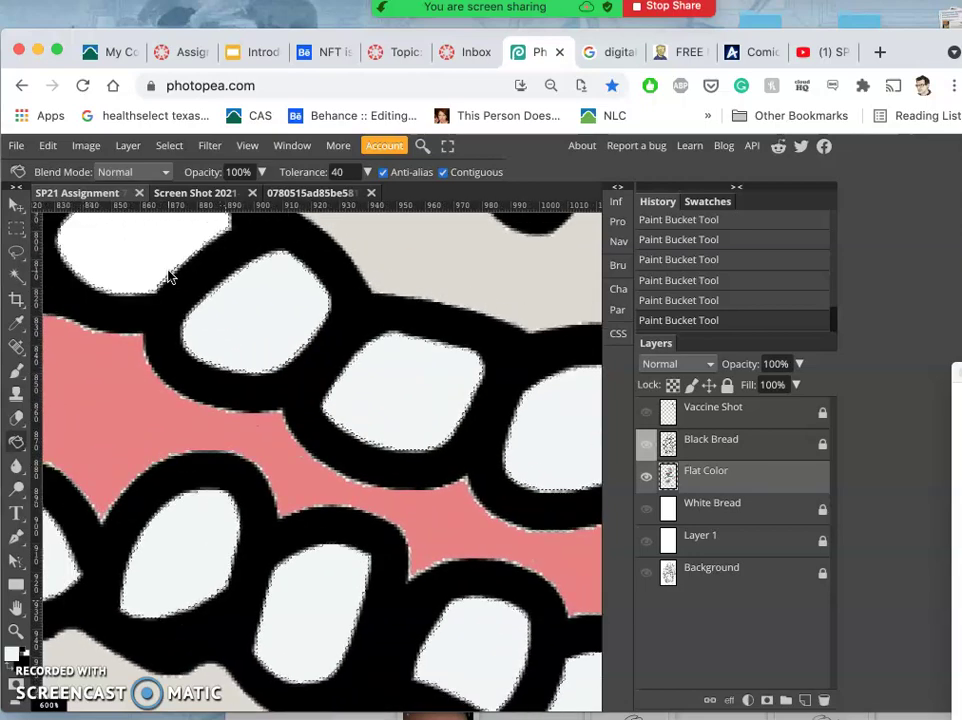
{"action": "scroll", "coordinate": [213, 298], "scroll_direction": "down", "scroll_amount": 3}
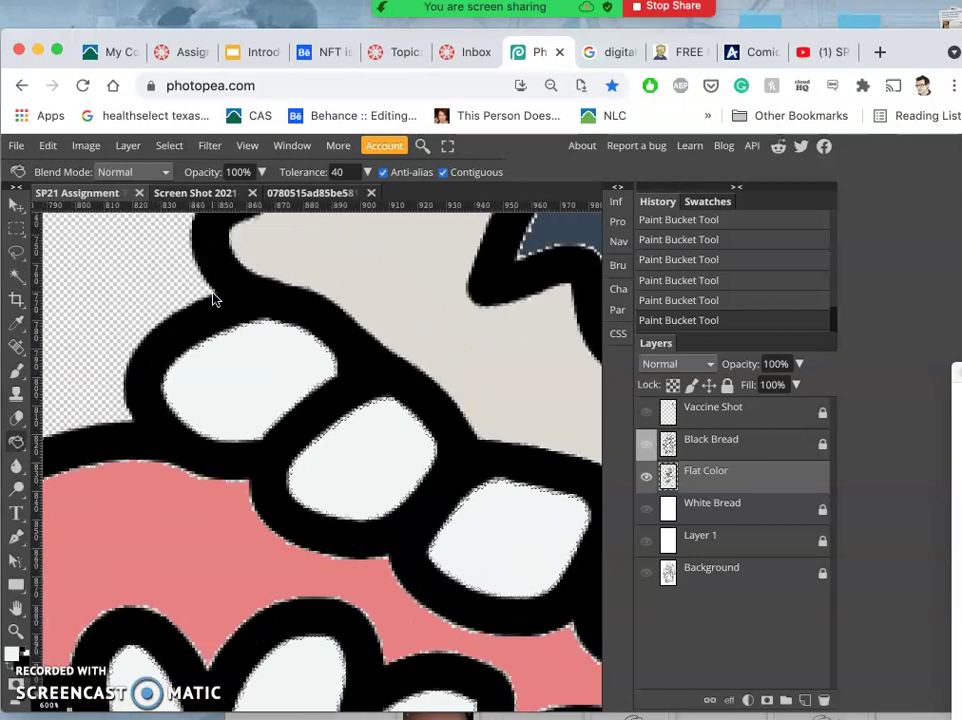
{"action": "scroll", "coordinate": [213, 298], "scroll_direction": "down", "scroll_amount": 5}
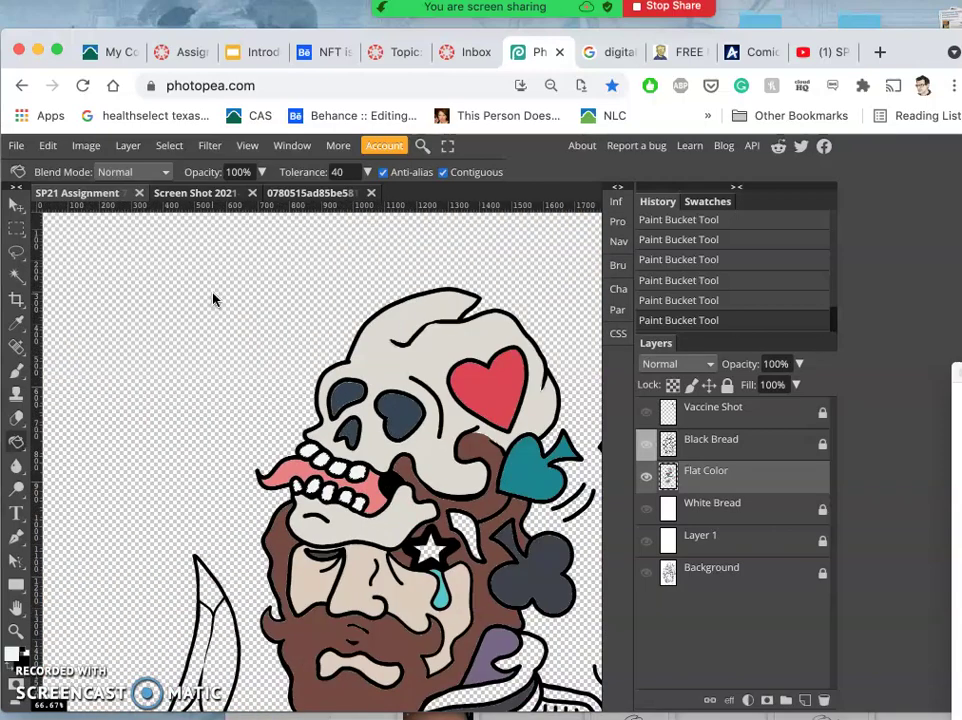
{"action": "scroll", "coordinate": [213, 298], "scroll_direction": "down", "scroll_amount": 1}
{"action": "left_click", "coordinate": [380, 512]}
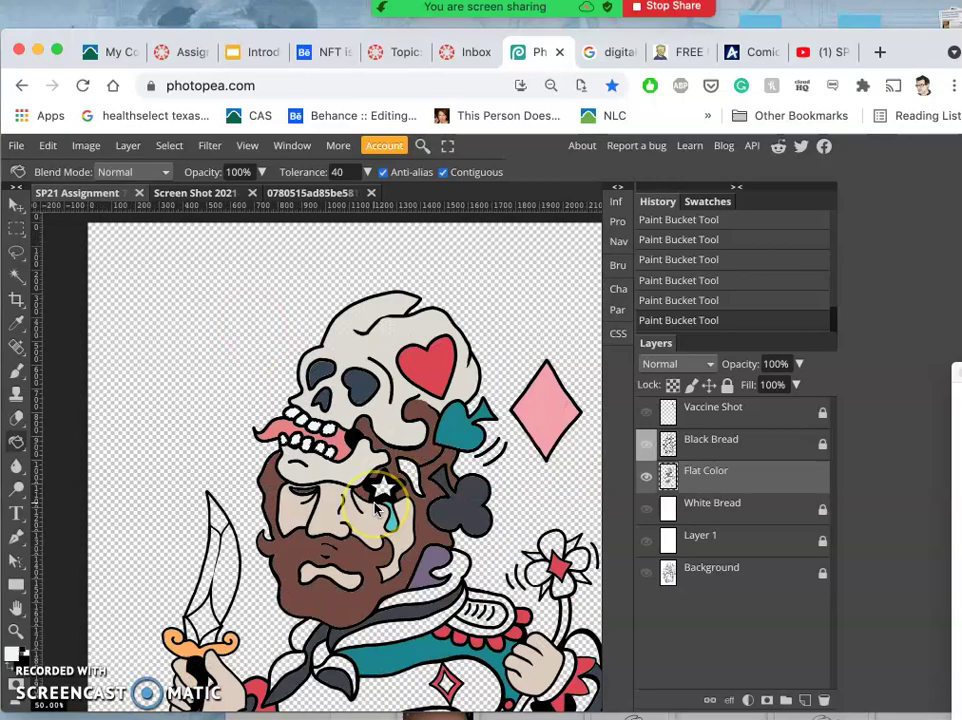
{"action": "scroll", "coordinate": [377, 509], "scroll_direction": "down", "scroll_amount": 10}
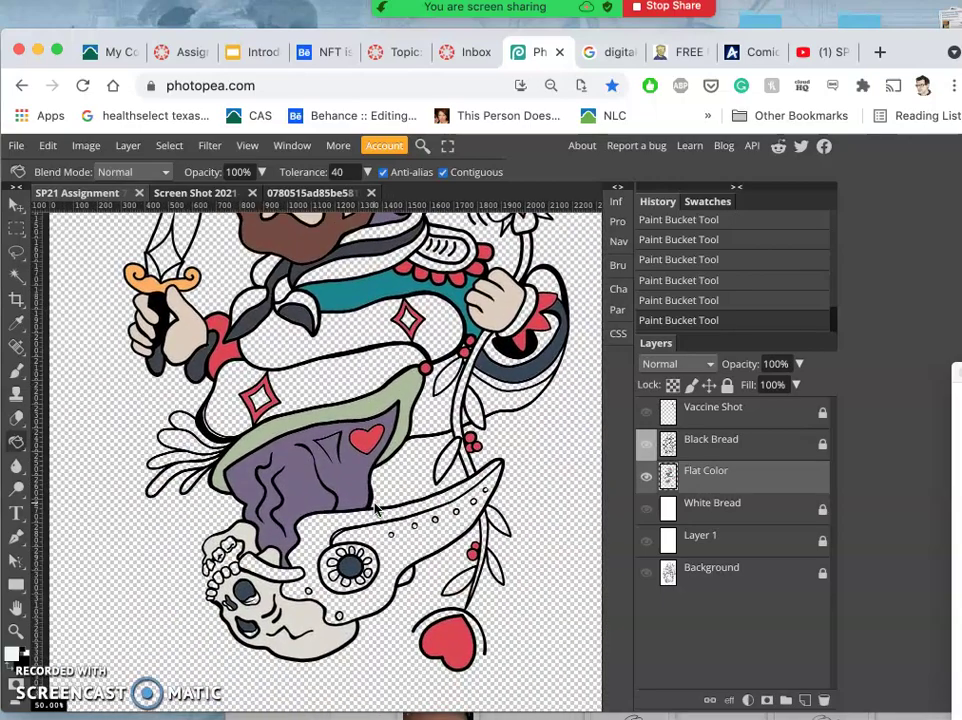
{"action": "scroll", "coordinate": [375, 510], "scroll_direction": "up", "scroll_amount": 5}
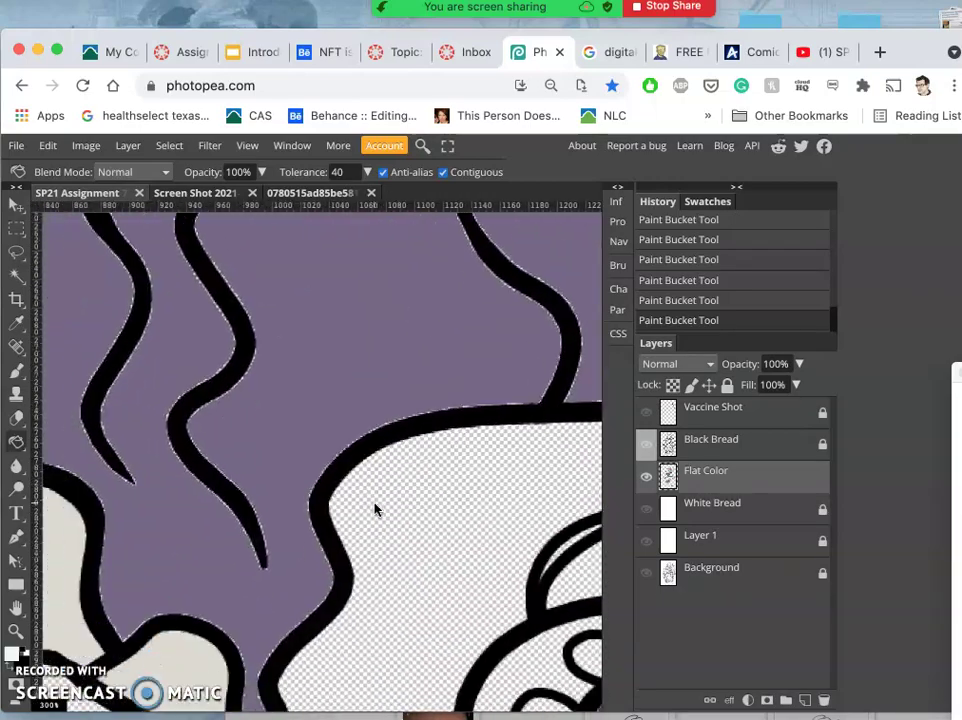
{"action": "scroll", "coordinate": [375, 510], "scroll_direction": "left", "scroll_amount": 15}
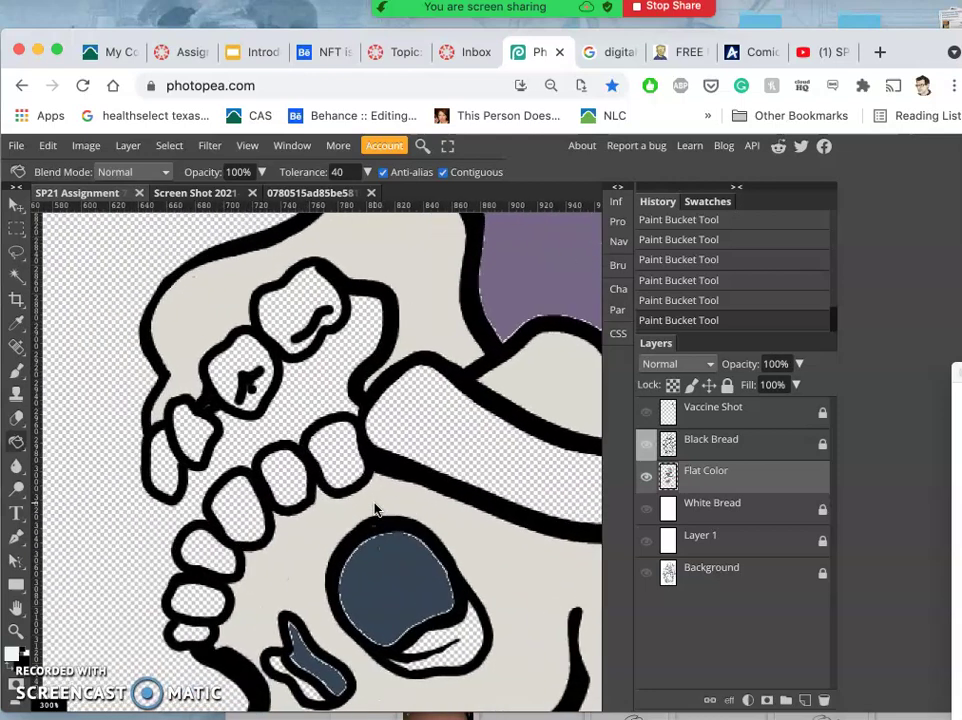
{"action": "scroll", "coordinate": [375, 510], "scroll_direction": "left", "scroll_amount": 3}
{"action": "left_click_drag", "start_coordinate": [668, 456], "coordinate": [729, 485]}
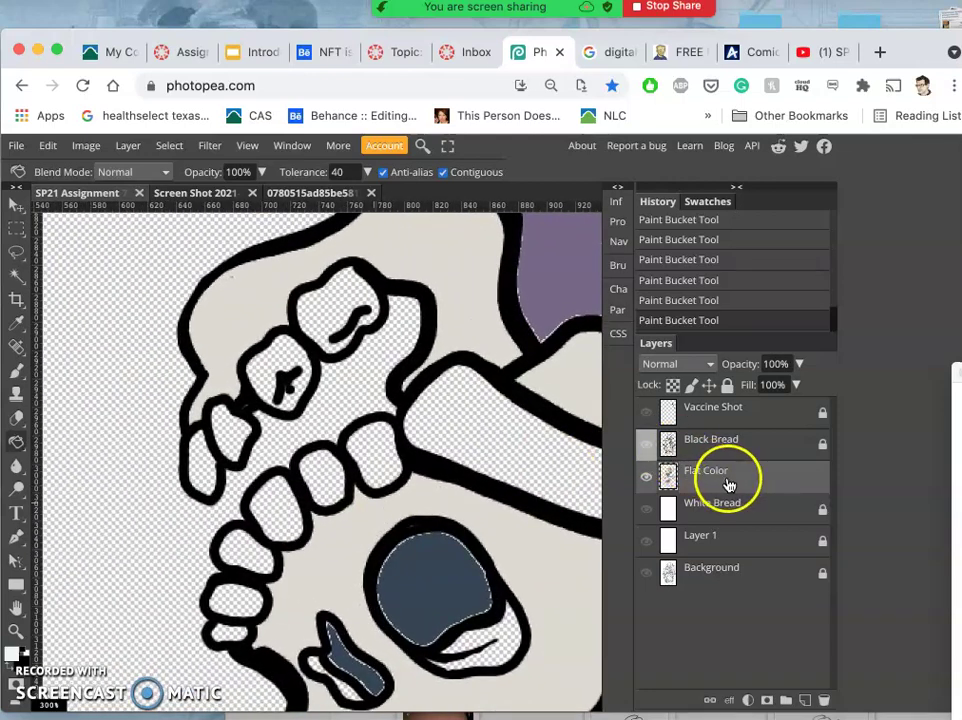
{"action": "left_click", "coordinate": [646, 444]}
{"action": "left_click", "coordinate": [646, 444]}
{"action": "left_click", "coordinate": [718, 444]}
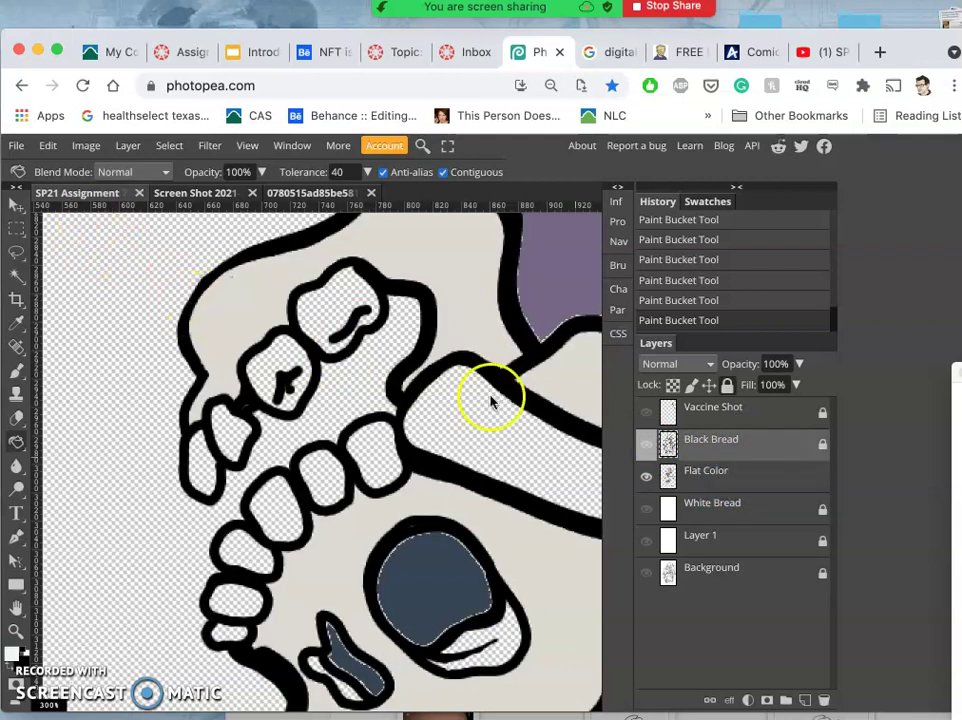
Magic Wand-select the seven teeth of the lower skull on Black Bread
{"action": "left_click", "coordinate": [15, 276]}
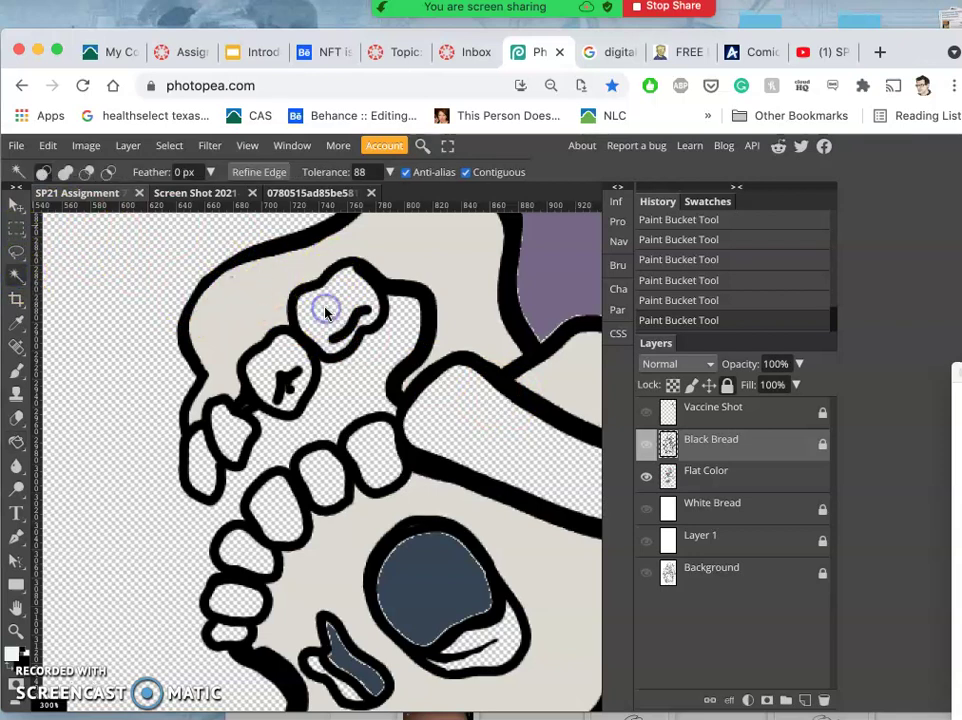
{"action": "left_click", "coordinate": [325, 313]}
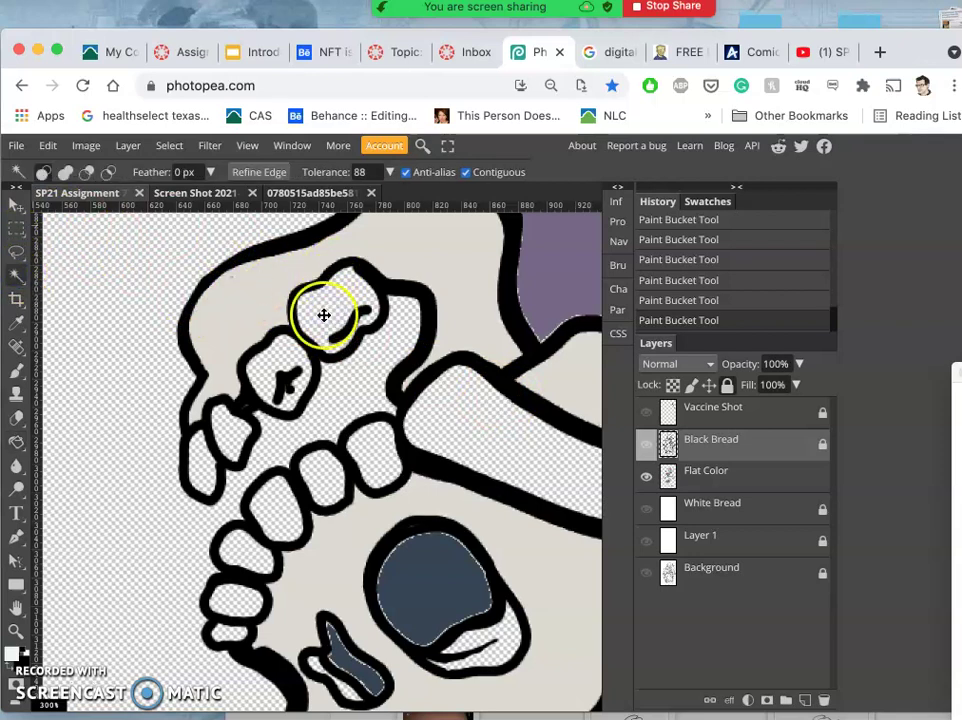
{"action": "left_click", "coordinate": [283, 352]}
{"action": "left_click", "coordinate": [378, 453]}
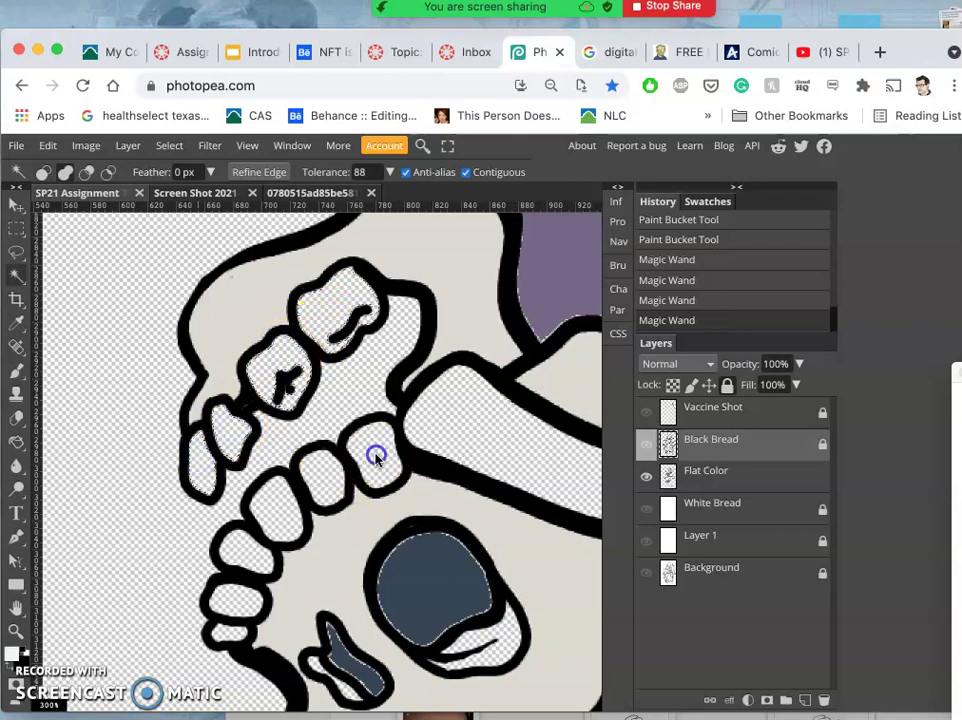
{"action": "left_click", "coordinate": [329, 473]}
{"action": "left_click", "coordinate": [282, 505]}
{"action": "left_click", "coordinate": [244, 546]}
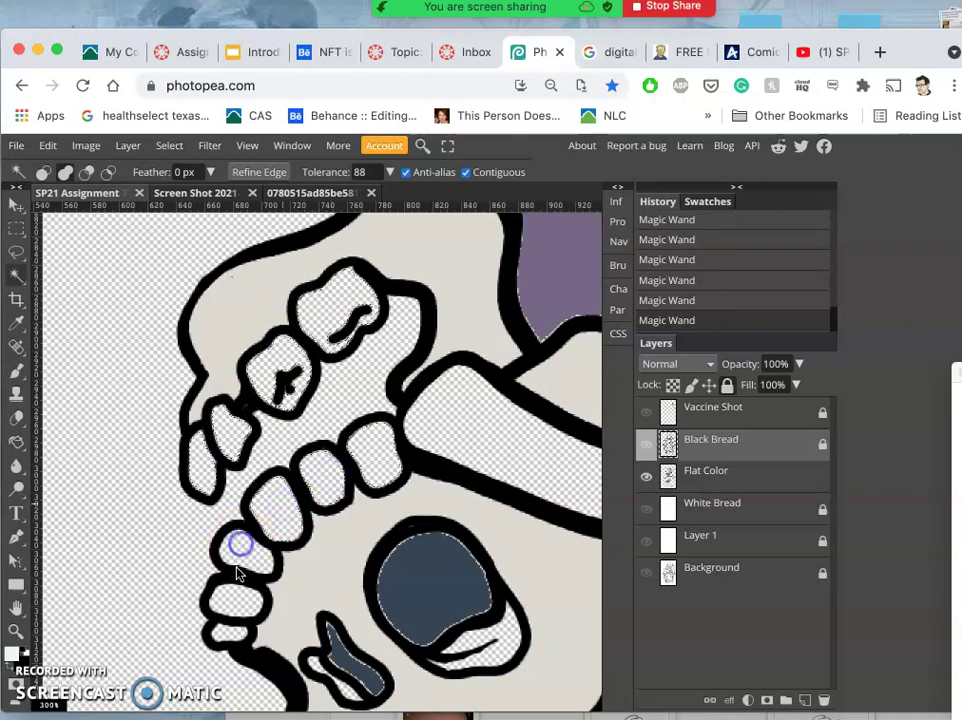
{"action": "left_click", "coordinate": [228, 600]}
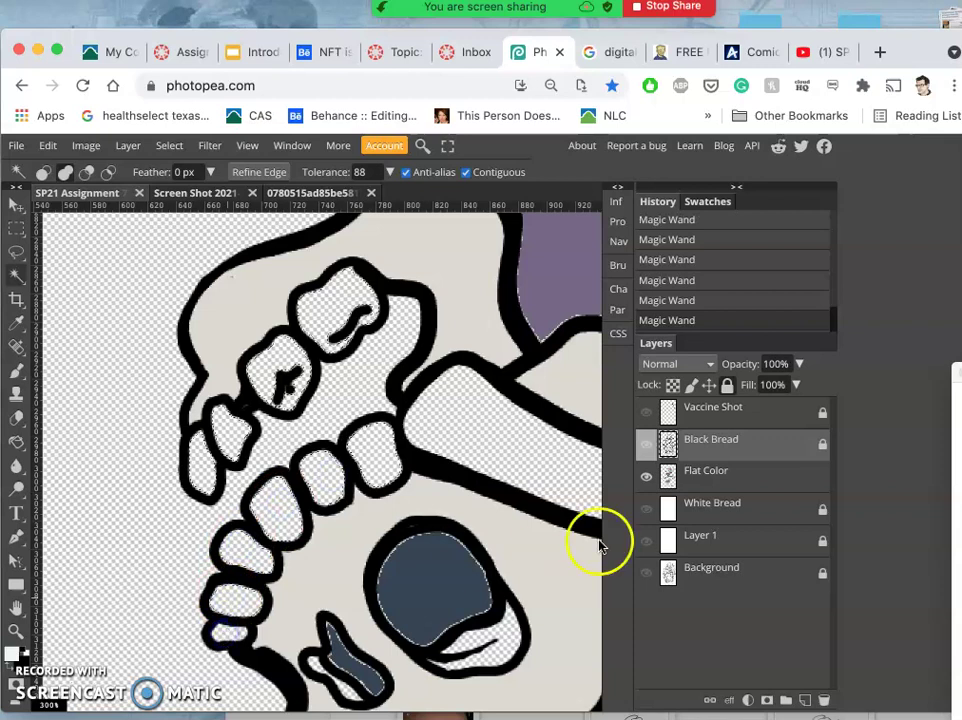
Fill the selected lower teeth off-white on Flat Color and deselect
{"action": "left_click", "coordinate": [706, 478]}
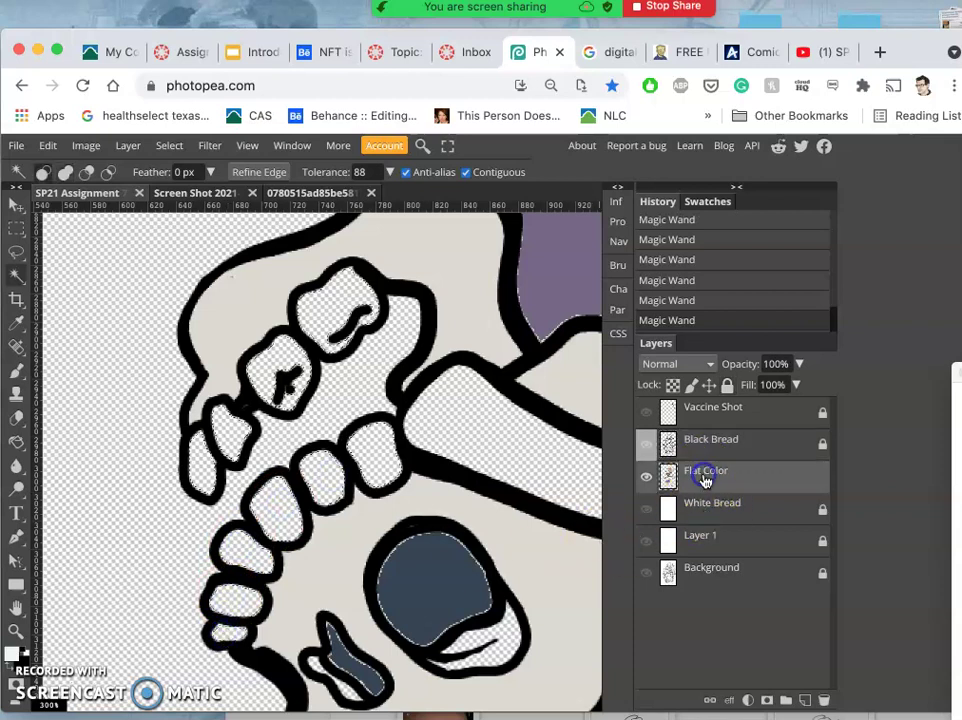
{"action": "left_click", "coordinate": [14, 441]}
{"action": "left_click", "coordinate": [337, 303]}
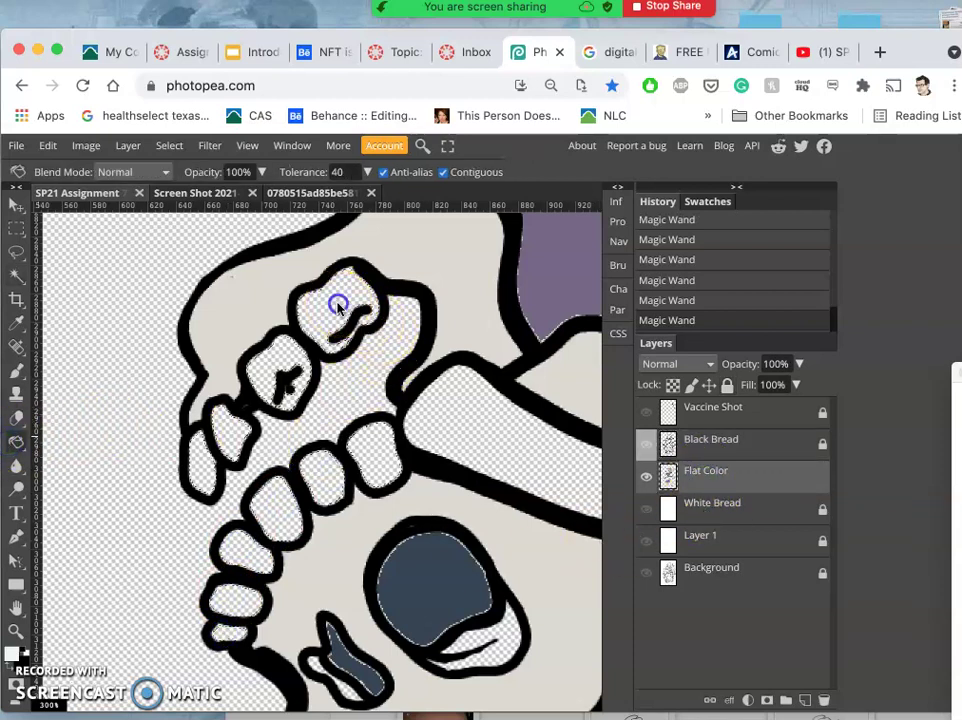
{"action": "left_click", "coordinate": [325, 490]}
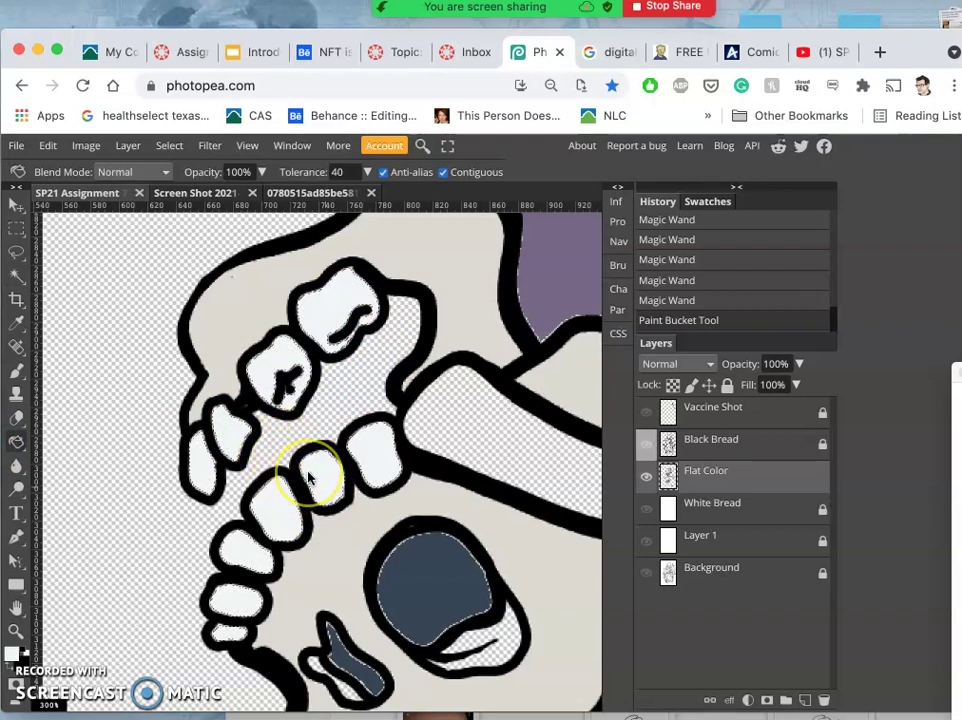
{"action": "key", "text": "ctrl+d"}
{"action": "scroll", "coordinate": [413, 530], "scroll_direction": "down", "scroll_amount": 6}
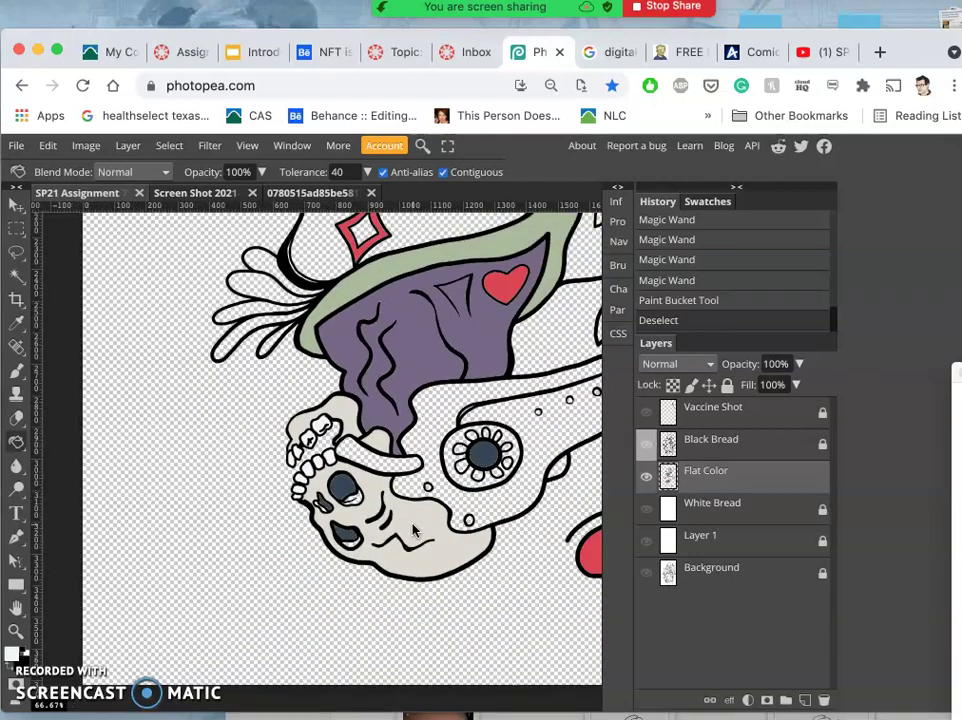
{"action": "scroll", "coordinate": [413, 530], "scroll_direction": "up", "scroll_amount": 2}
{"action": "scroll", "coordinate": [430, 522], "scroll_direction": "up", "scroll_amount": 5}
{"action": "scroll", "coordinate": [430, 522], "scroll_direction": "right", "scroll_amount": 5}
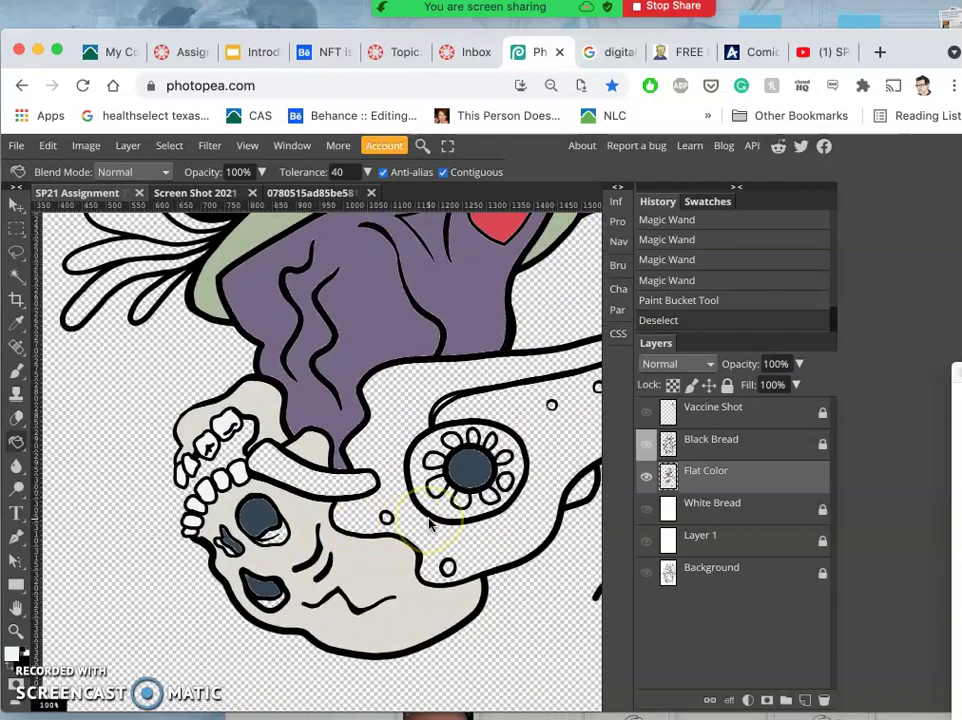
{"action": "scroll", "coordinate": [430, 522], "scroll_direction": "down", "scroll_amount": 2}
{"action": "scroll", "coordinate": [430, 522], "scroll_direction": "up", "scroll_amount": 10}
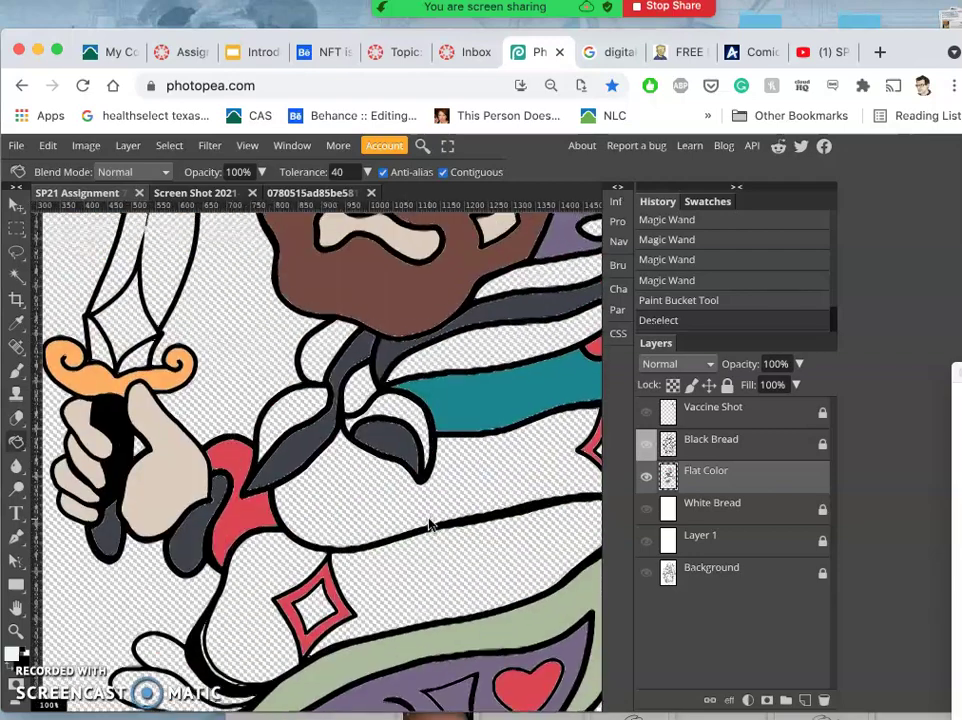
{"action": "scroll", "coordinate": [430, 522], "scroll_direction": "down", "scroll_amount": 2}
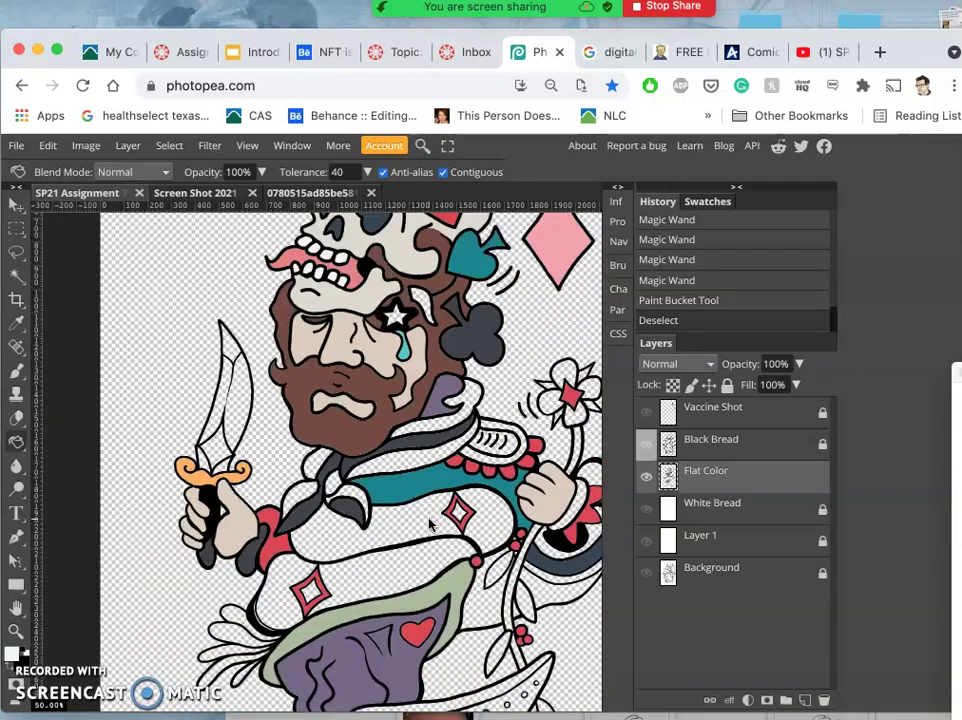
{"action": "left_click", "coordinate": [301, 193]}
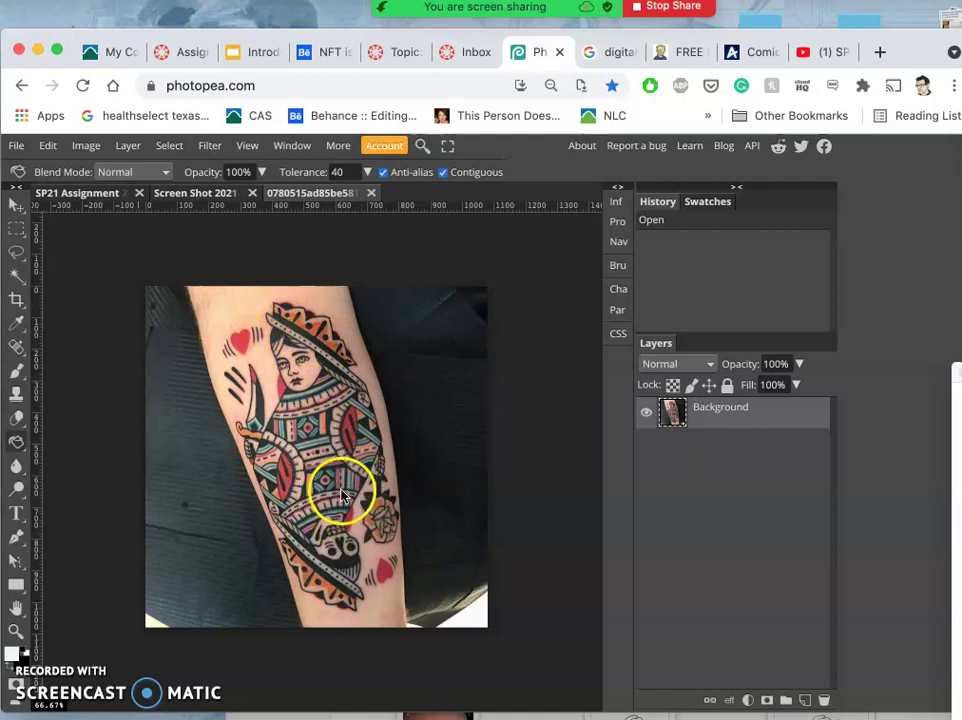
{"action": "left_click", "coordinate": [97, 193]}
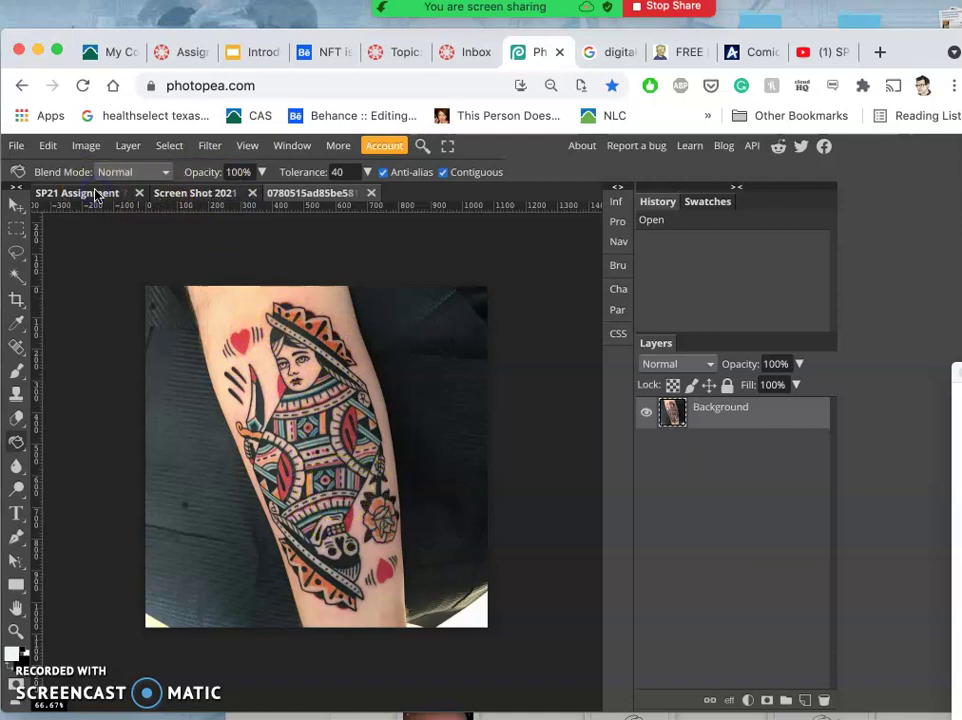
Sample a light taupe swatch from the palette screenshot and return to the king artwork
{"action": "left_click", "coordinate": [131, 194]}
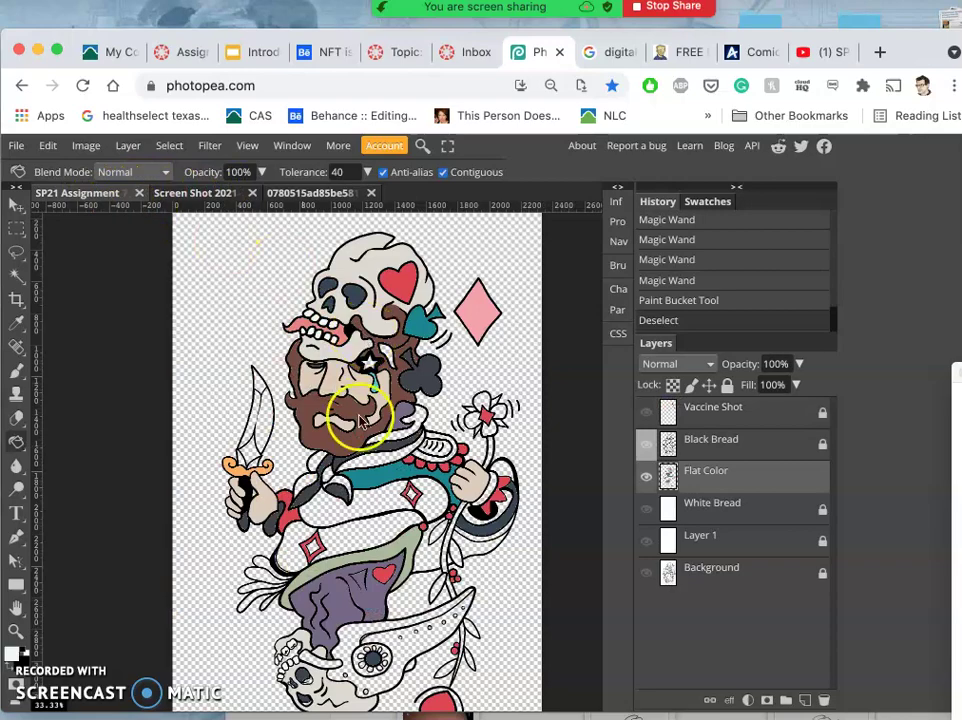
{"action": "scroll", "coordinate": [362, 422], "scroll_direction": "down", "scroll_amount": 3}
{"action": "scroll", "coordinate": [362, 422], "scroll_direction": "right", "scroll_amount": 3}
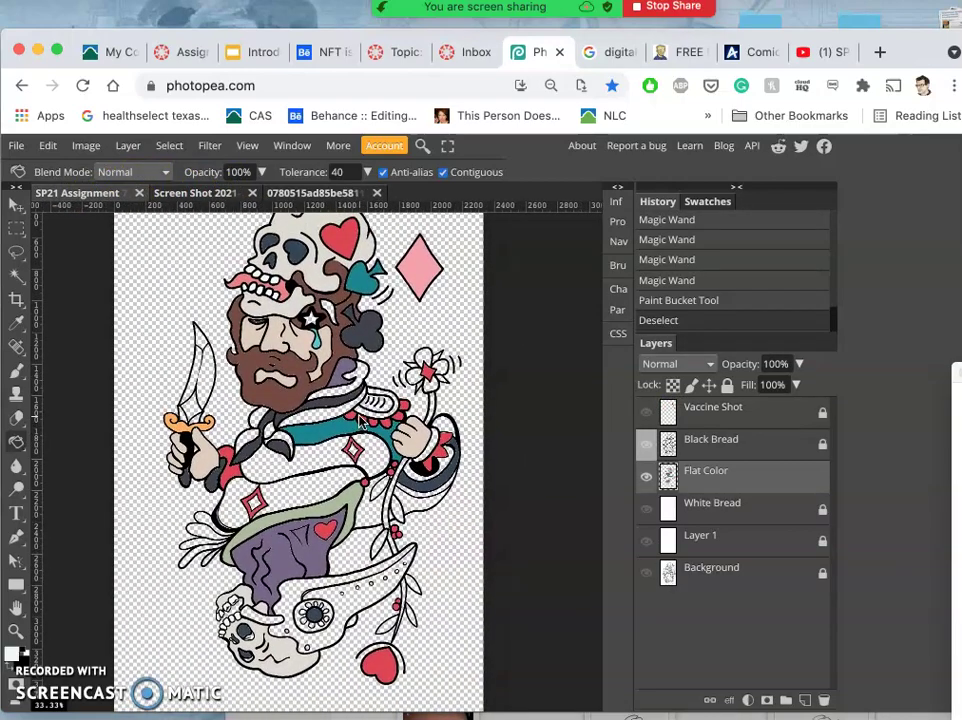
{"action": "scroll", "coordinate": [362, 422], "scroll_direction": "up", "scroll_amount": 5}
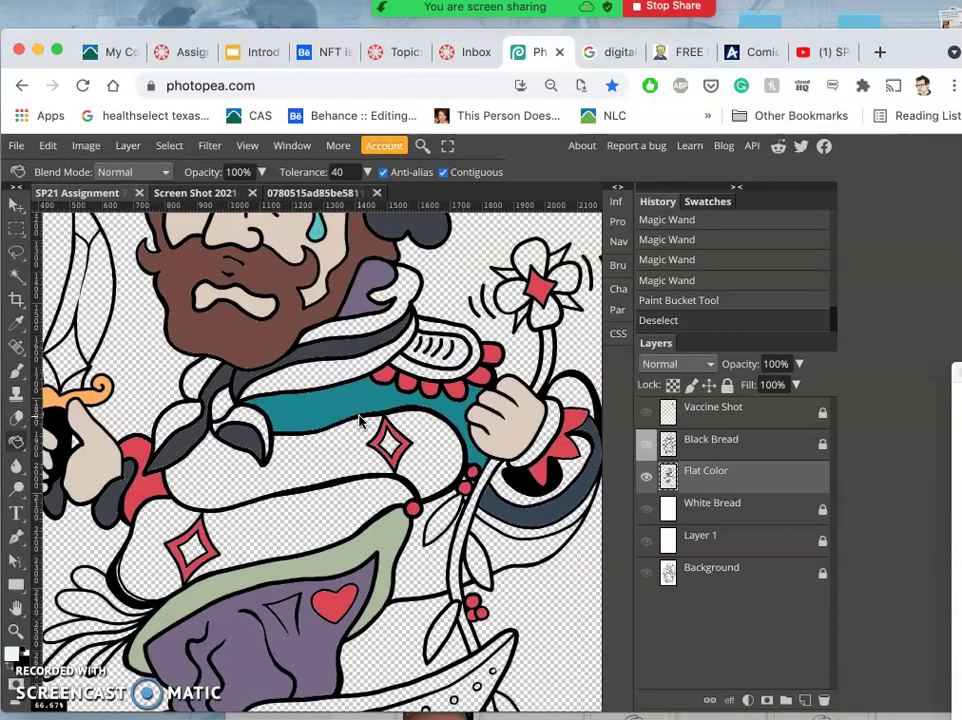
{"action": "scroll", "coordinate": [360, 421], "scroll_direction": "left", "scroll_amount": 3}
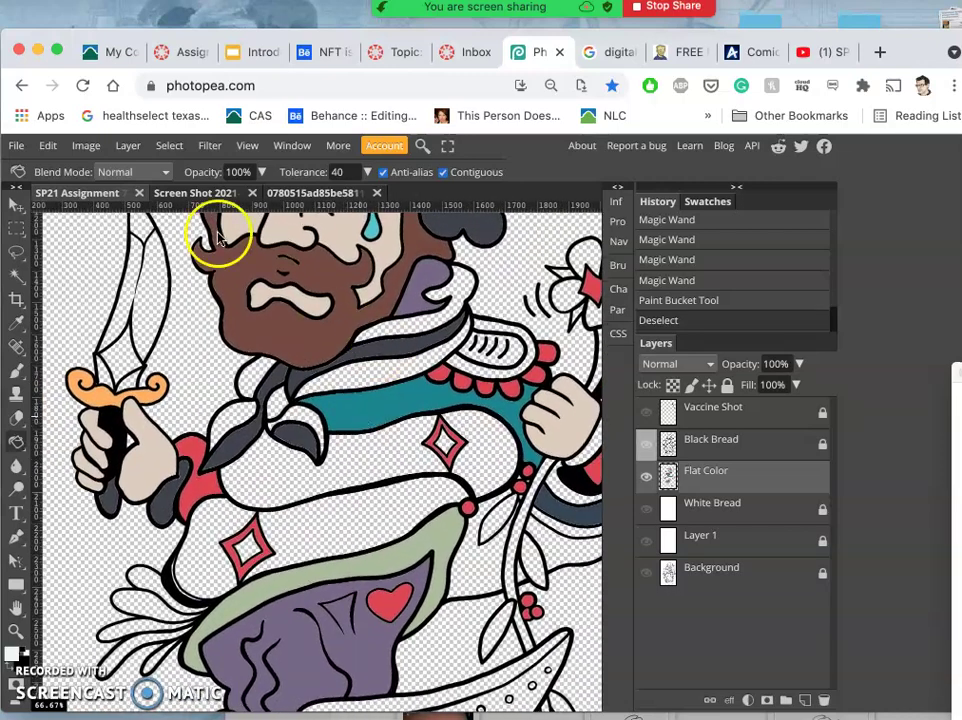
{"action": "left_click", "coordinate": [216, 197]}
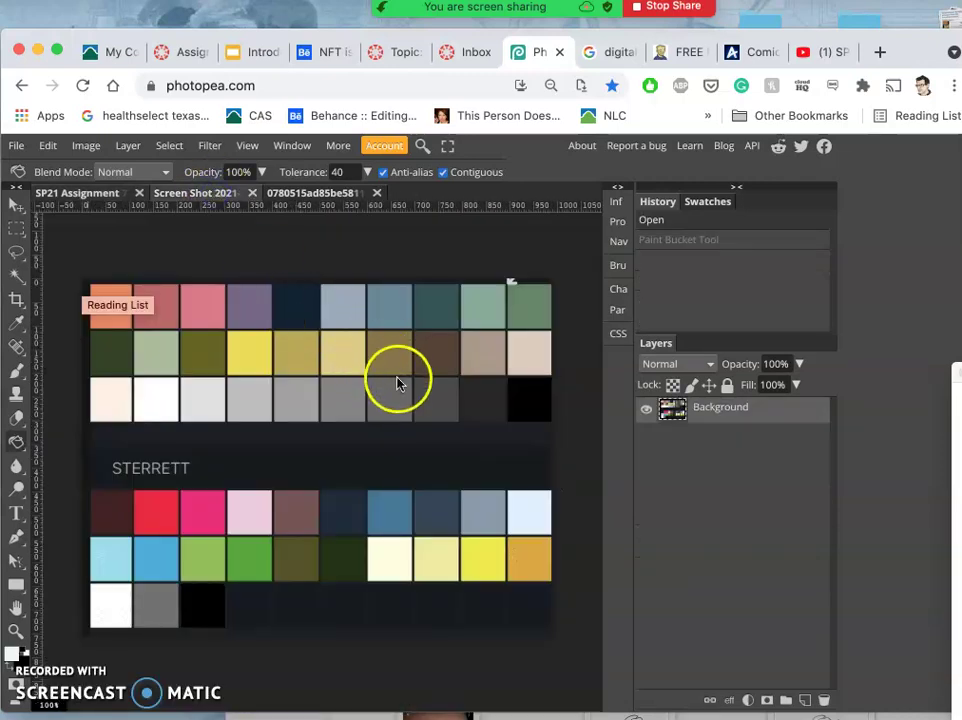
{"action": "left_click", "coordinate": [16, 322]}
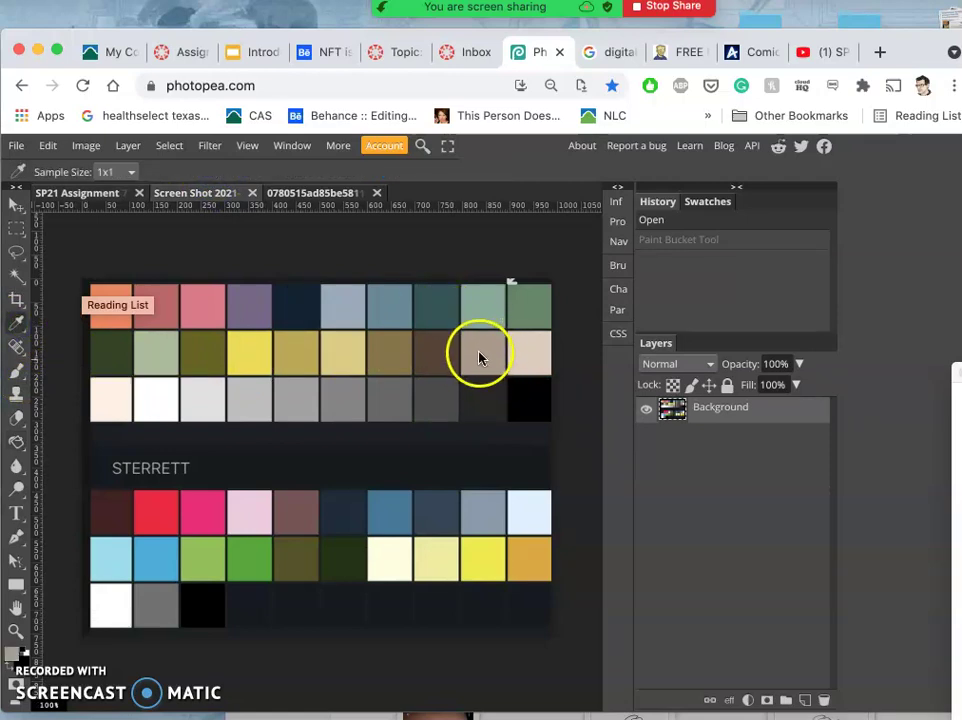
{"action": "left_click", "coordinate": [90, 196]}
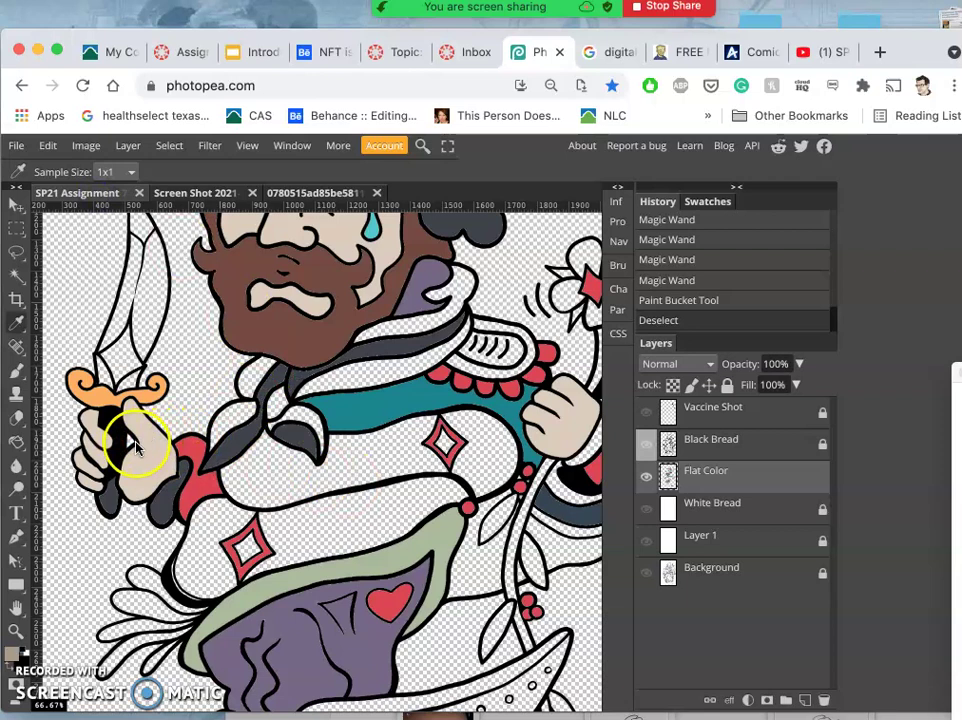
Select the area by the dagger hand on Black Bread and fill it taupe on Flat Color
{"action": "left_click", "coordinate": [730, 445]}
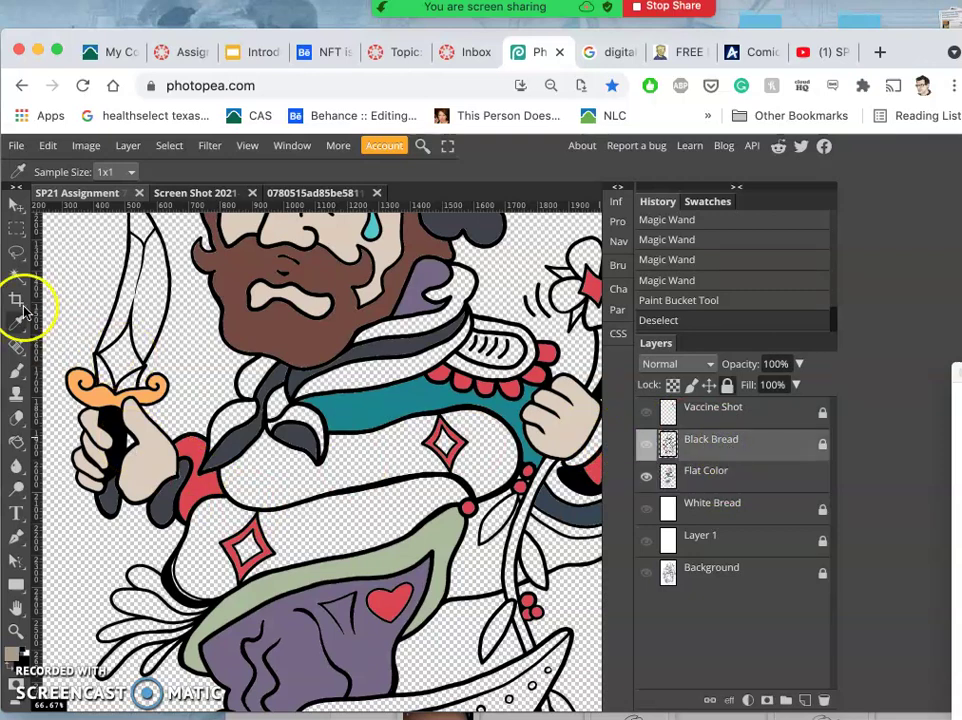
{"action": "left_click", "coordinate": [17, 275]}
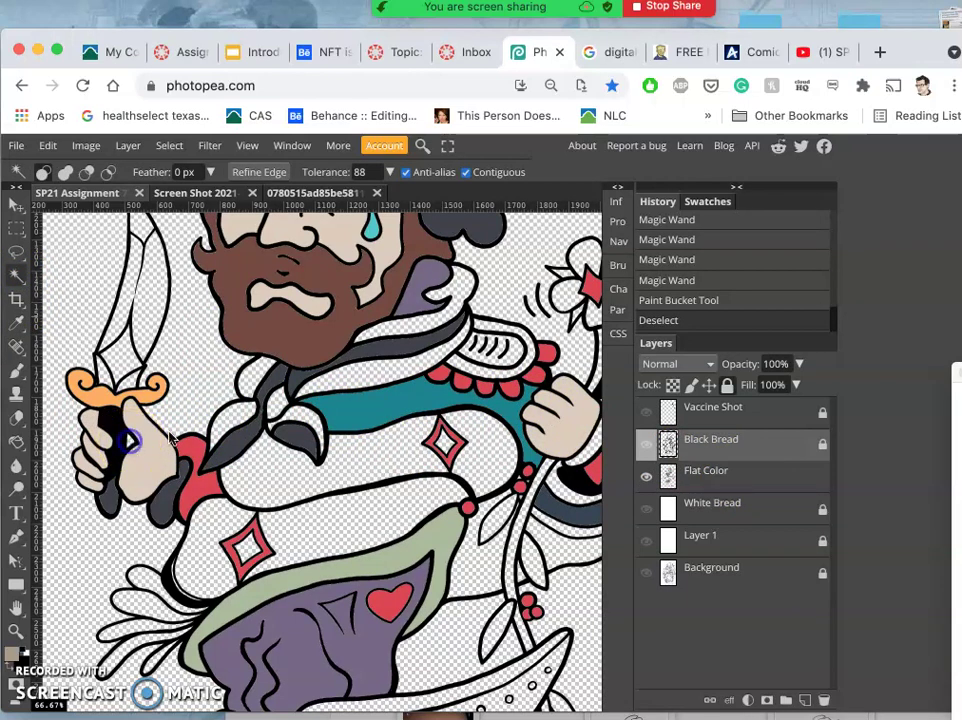
{"action": "left_click", "coordinate": [437, 458]}
{"action": "left_click", "coordinate": [709, 478]}
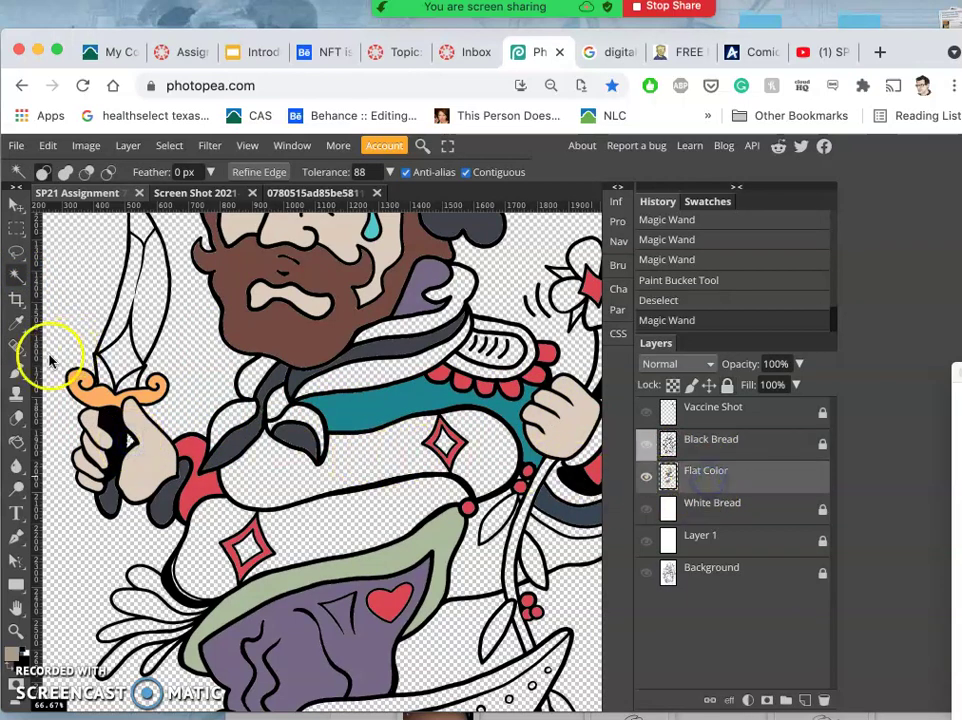
{"action": "left_click", "coordinate": [17, 440]}
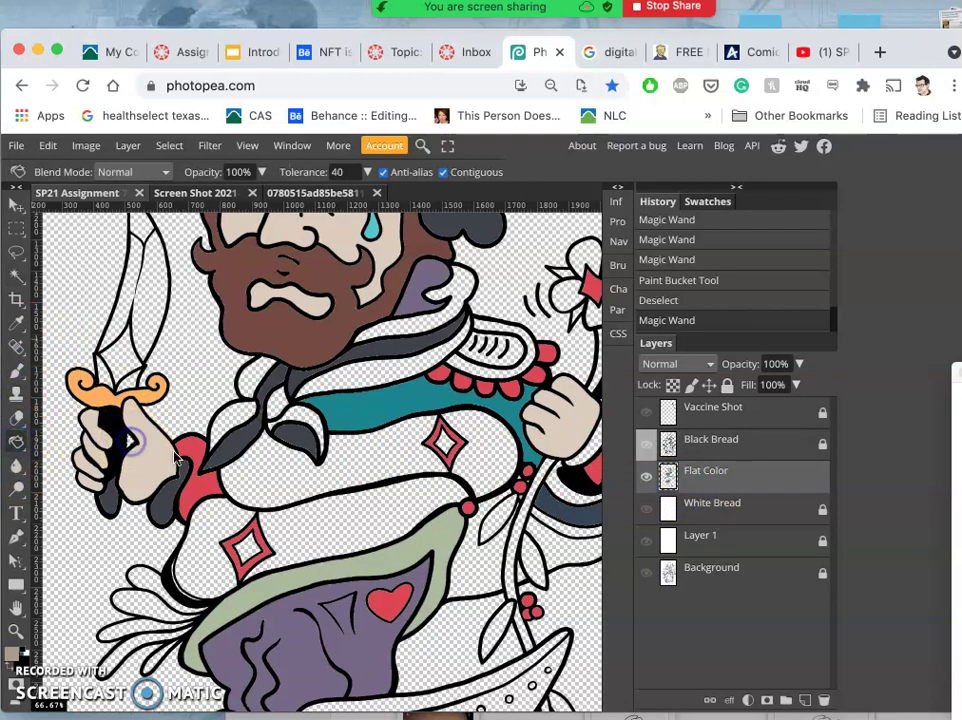
{"action": "left_click", "coordinate": [220, 484]}
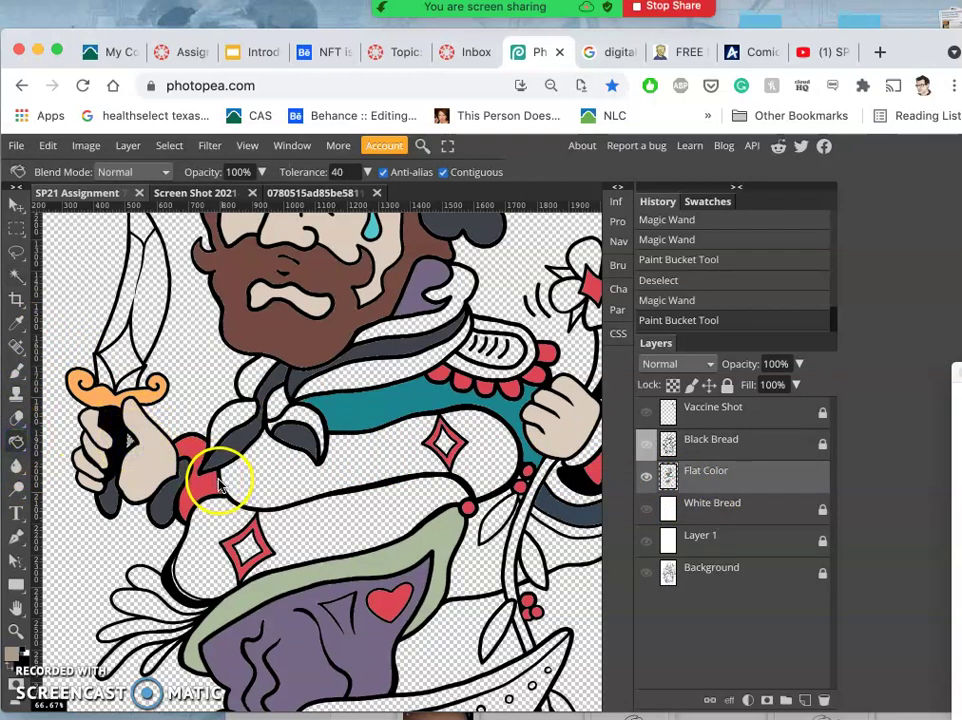
{"action": "scroll", "coordinate": [296, 500], "scroll_direction": "down", "scroll_amount": 5}
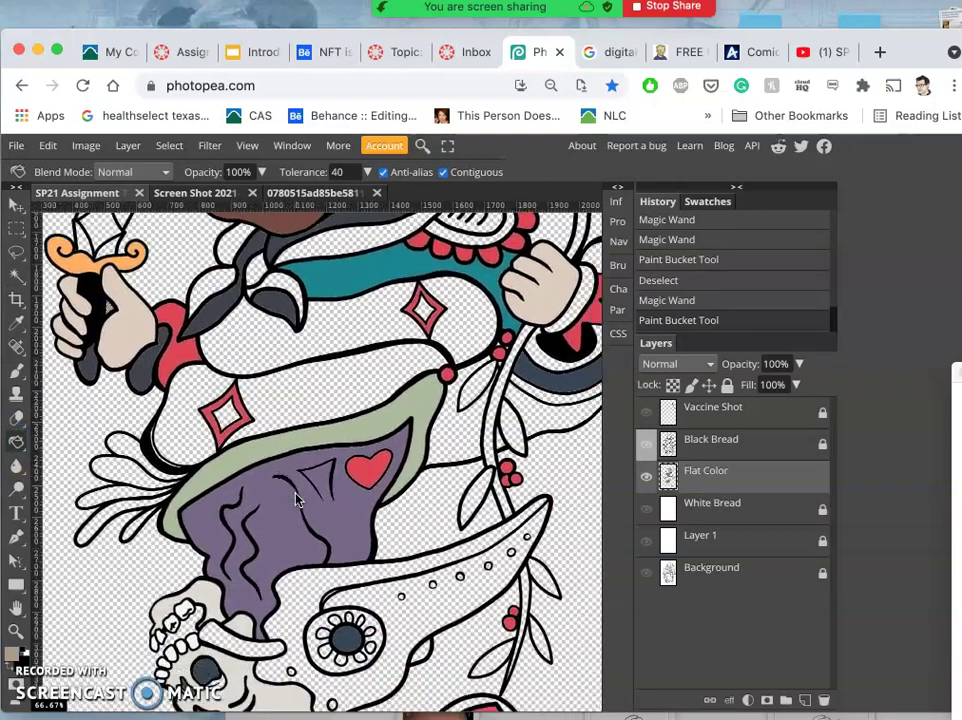
{"action": "scroll", "coordinate": [296, 500], "scroll_direction": "down", "scroll_amount": 1}
{"action": "scroll", "coordinate": [296, 500], "scroll_direction": "right", "scroll_amount": 1}
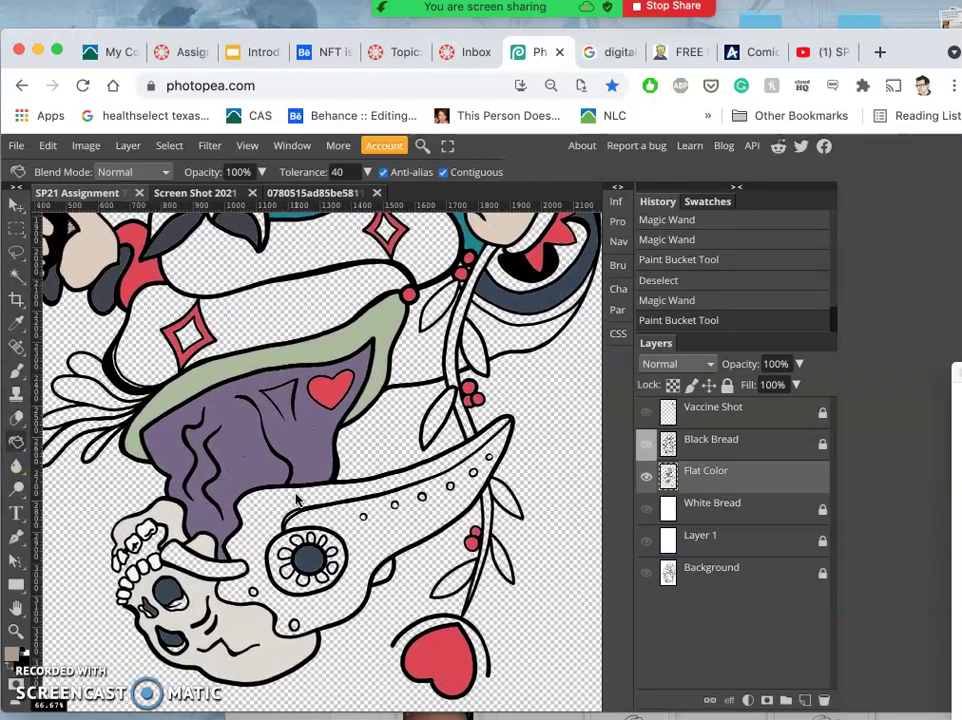
{"action": "scroll", "coordinate": [296, 500], "scroll_direction": "up", "scroll_amount": 5}
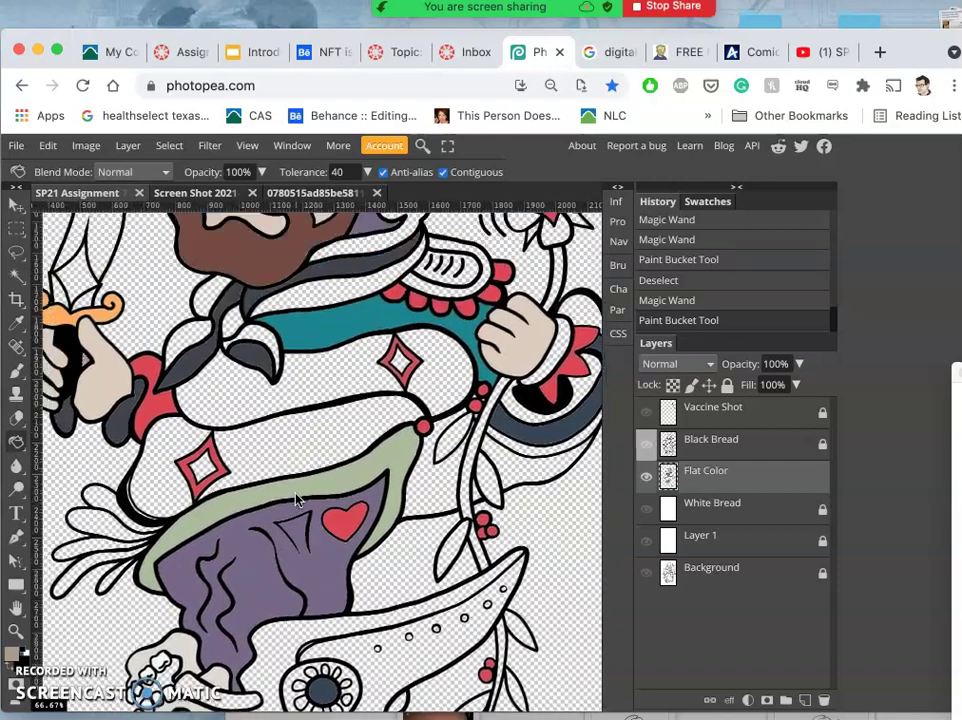
{"action": "scroll", "coordinate": [296, 500], "scroll_direction": "left", "scroll_amount": 1}
{"action": "scroll", "coordinate": [296, 500], "scroll_direction": "down", "scroll_amount": 3}
{"action": "scroll", "coordinate": [296, 500], "scroll_direction": "right", "scroll_amount": 1}
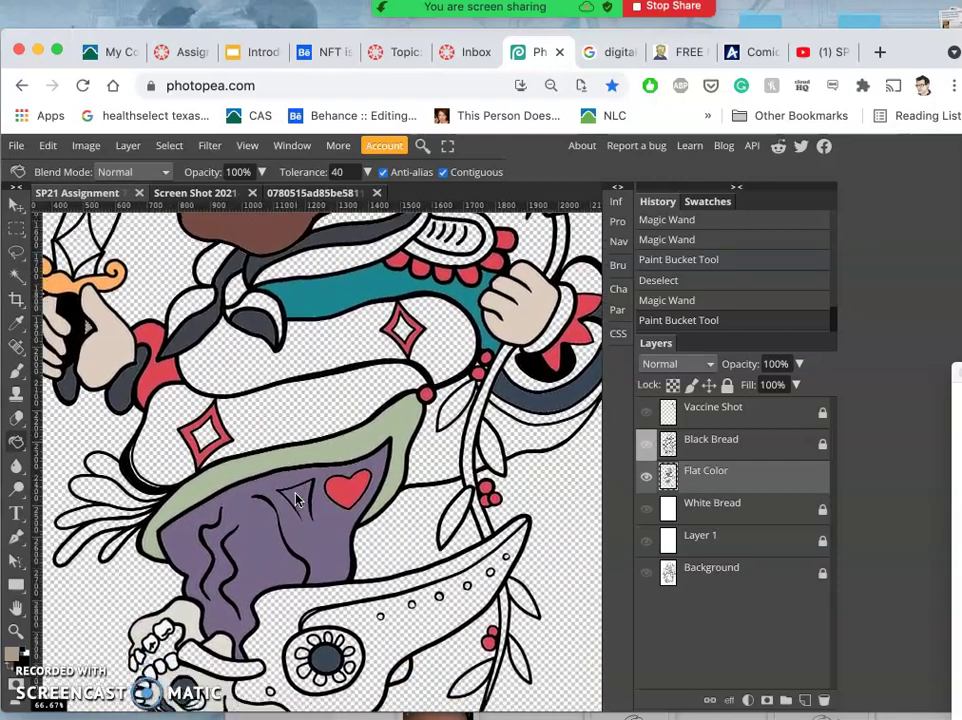
{"action": "scroll", "coordinate": [296, 500], "scroll_direction": "down", "scroll_amount": 1}
{"action": "scroll", "coordinate": [296, 500], "scroll_direction": "down", "scroll_amount": 3}
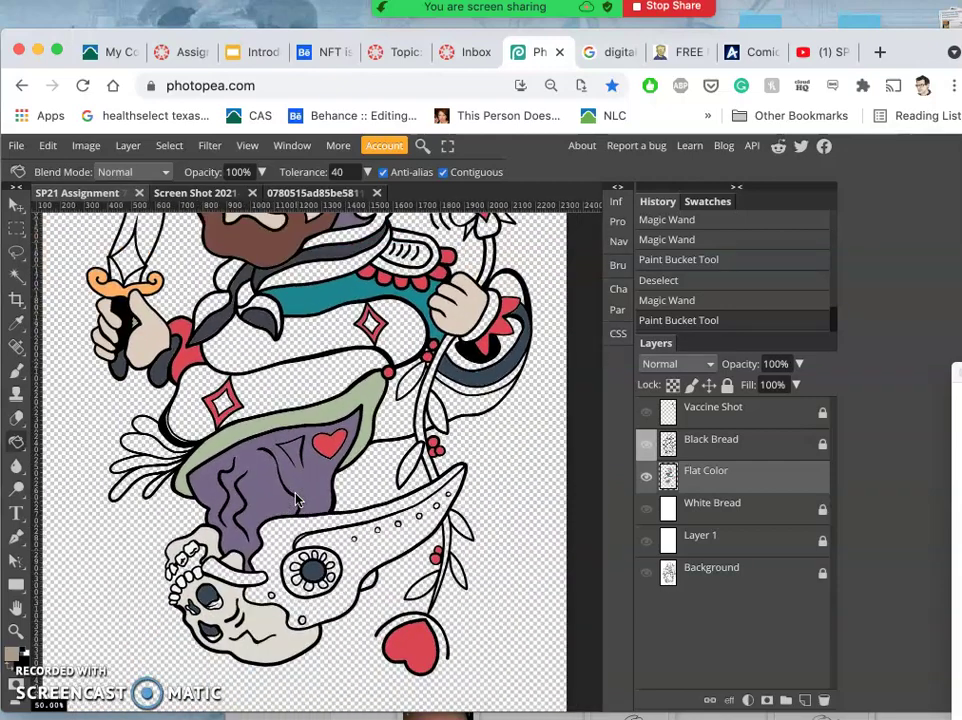
{"action": "scroll", "coordinate": [296, 500], "scroll_direction": "up", "scroll_amount": 4}
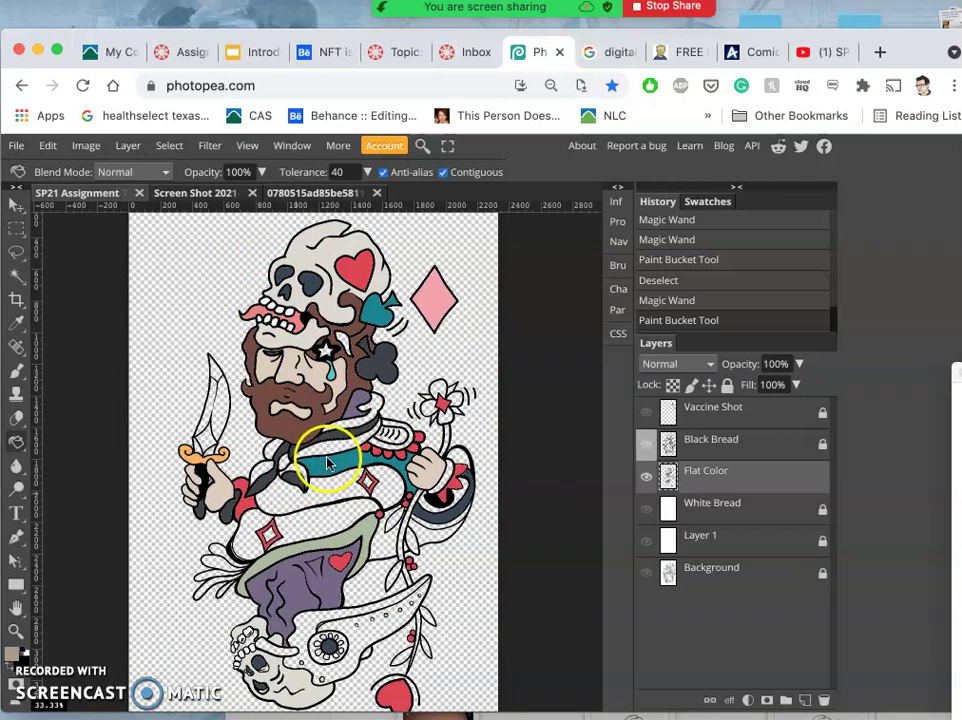
Sample a cream swatch from the palette screenshot as the fill colour
{"action": "left_click", "coordinate": [15, 275]}
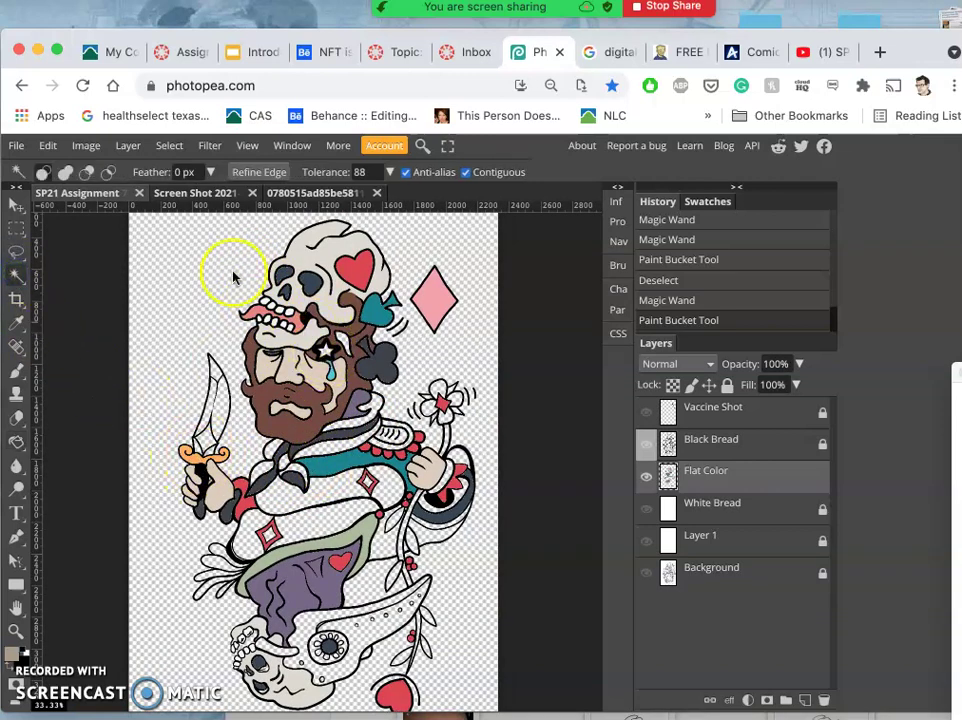
{"action": "left_click", "coordinate": [205, 193]}
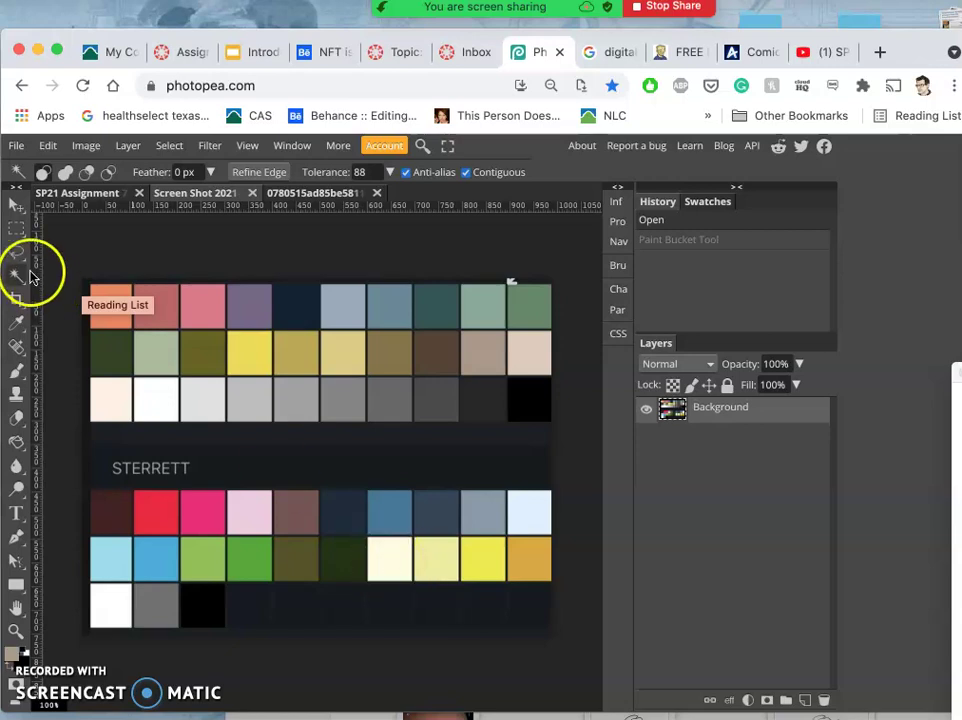
{"action": "left_click", "coordinate": [15, 323]}
{"action": "left_click", "coordinate": [395, 562]}
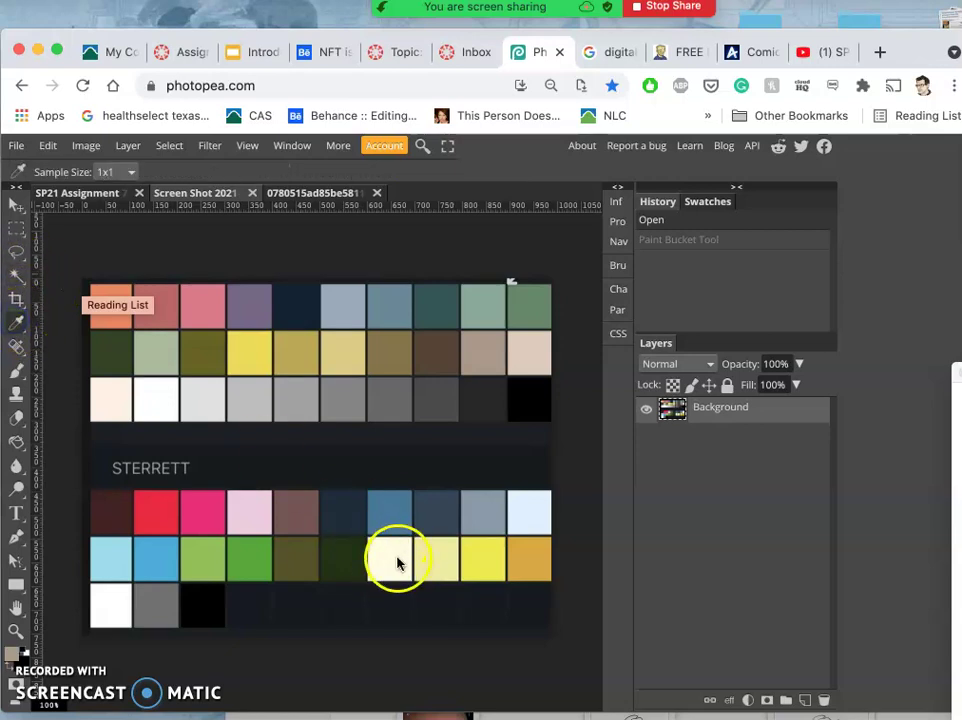
{"action": "left_click", "coordinate": [86, 196]}
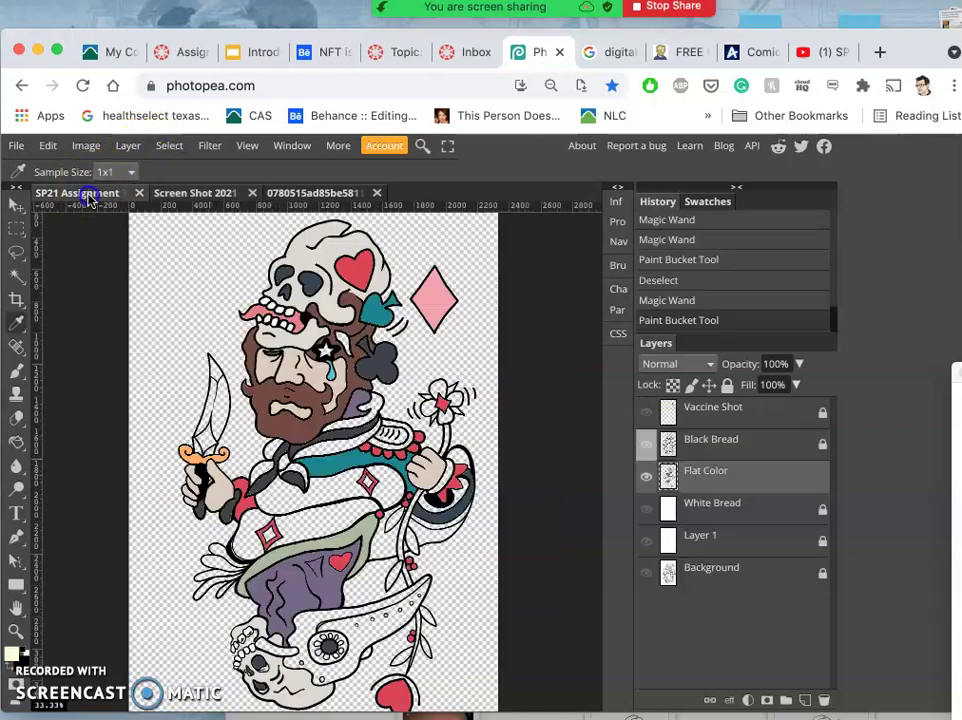
Magic Wand the king's star-marked eye on Black Bread and fill it cream on Flat Color
{"action": "left_click", "coordinate": [17, 441]}
{"action": "left_click", "coordinate": [746, 444]}
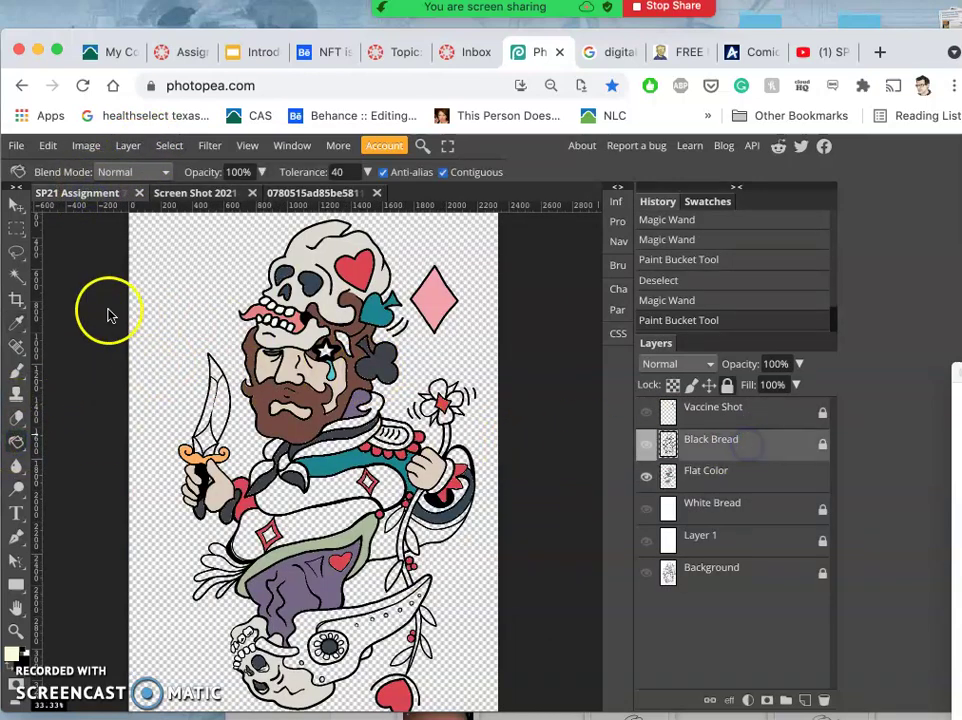
{"action": "left_click", "coordinate": [19, 279]}
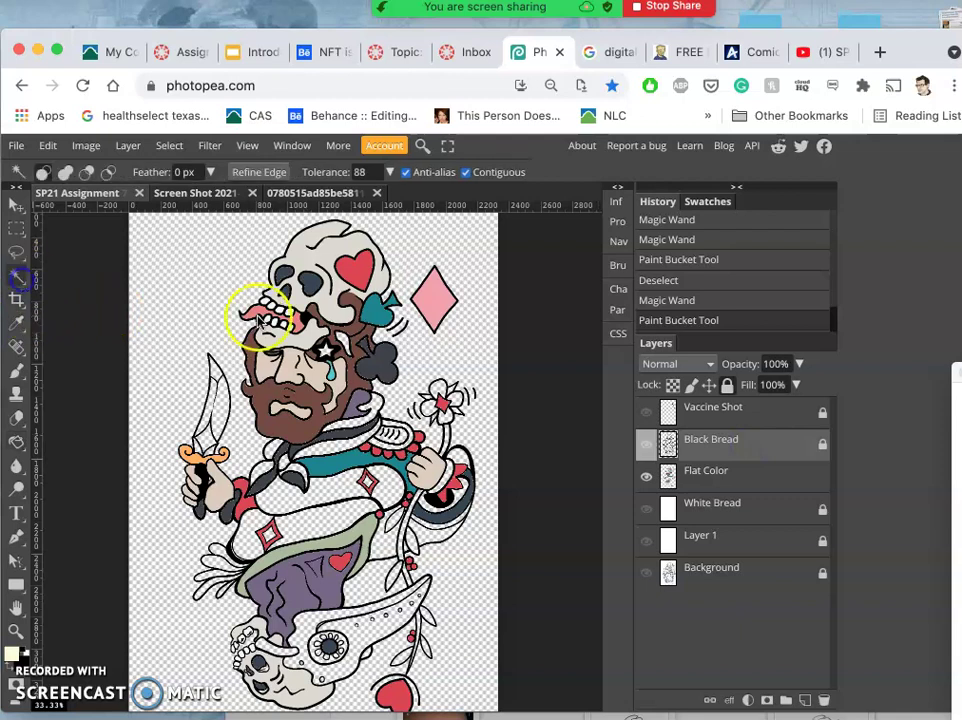
{"action": "left_click", "coordinate": [328, 352]}
{"action": "left_click", "coordinate": [668, 468]}
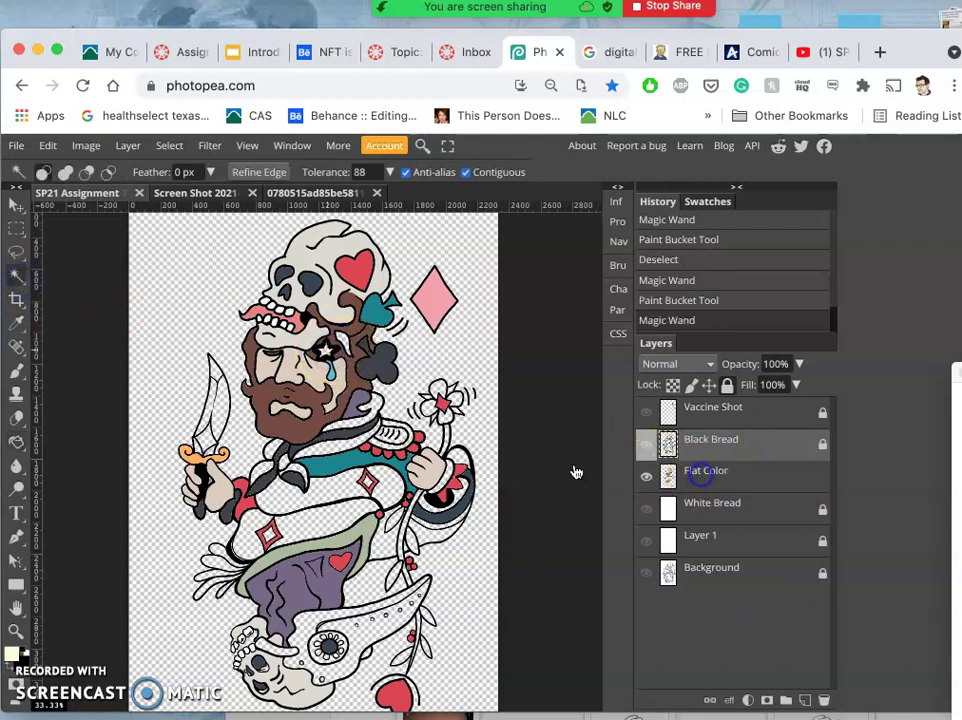
{"action": "left_click", "coordinate": [19, 447]}
{"action": "left_click", "coordinate": [325, 352]}
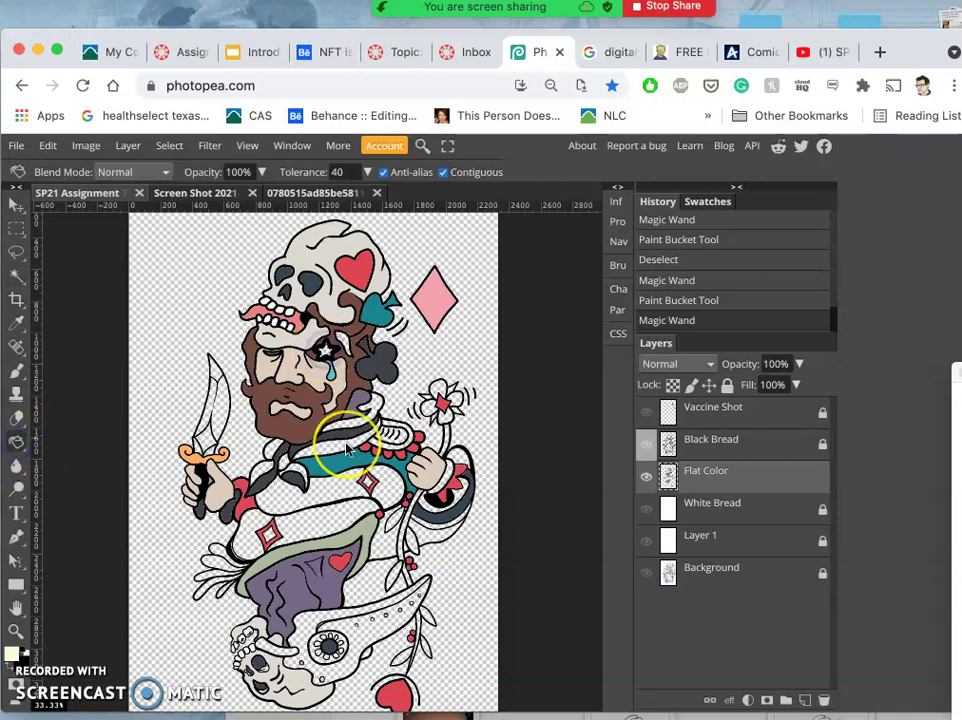
Zoom in on the flower-petal eye near the lower skull and make Black Bread the active layer
{"action": "scroll", "coordinate": [348, 449], "scroll_direction": "up", "scroll_amount": 3}
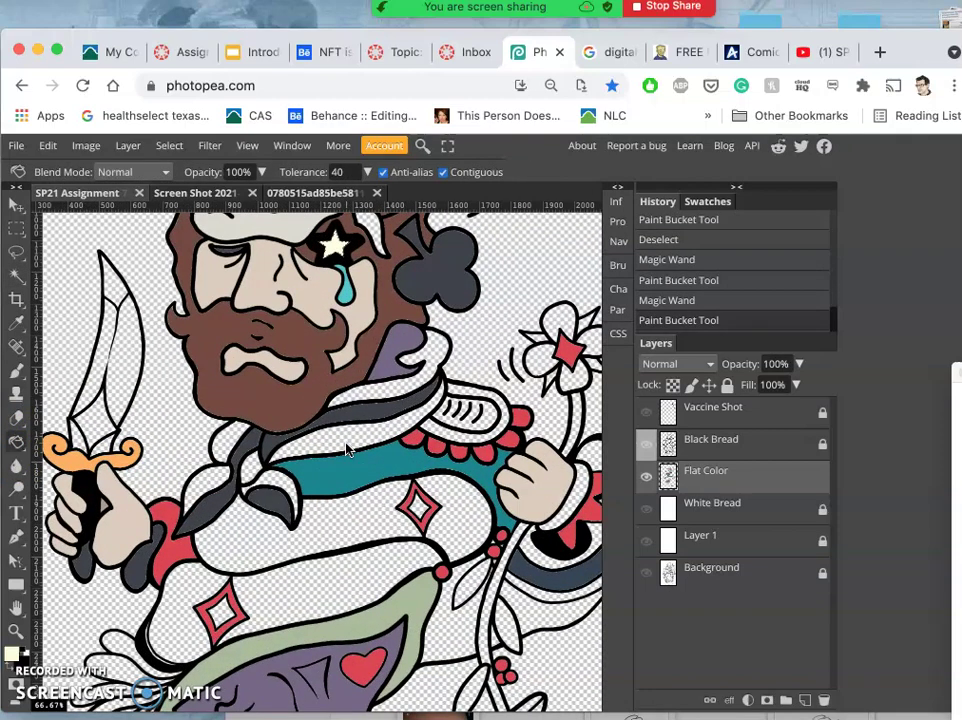
{"action": "left_click", "coordinate": [336, 372]}
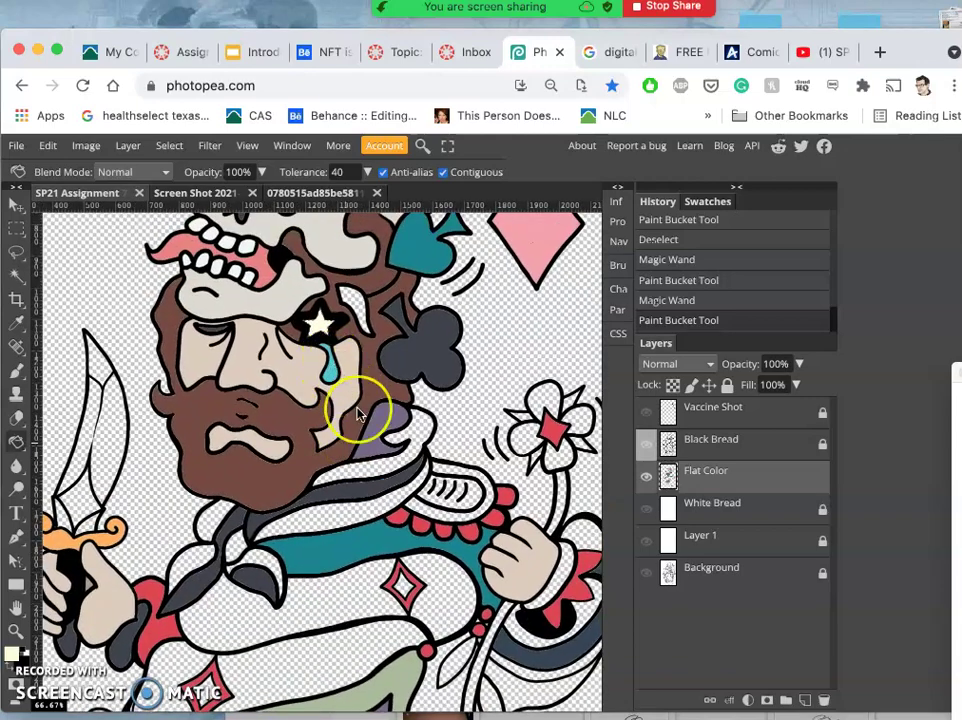
{"action": "scroll", "coordinate": [360, 415], "scroll_direction": "down", "scroll_amount": 5}
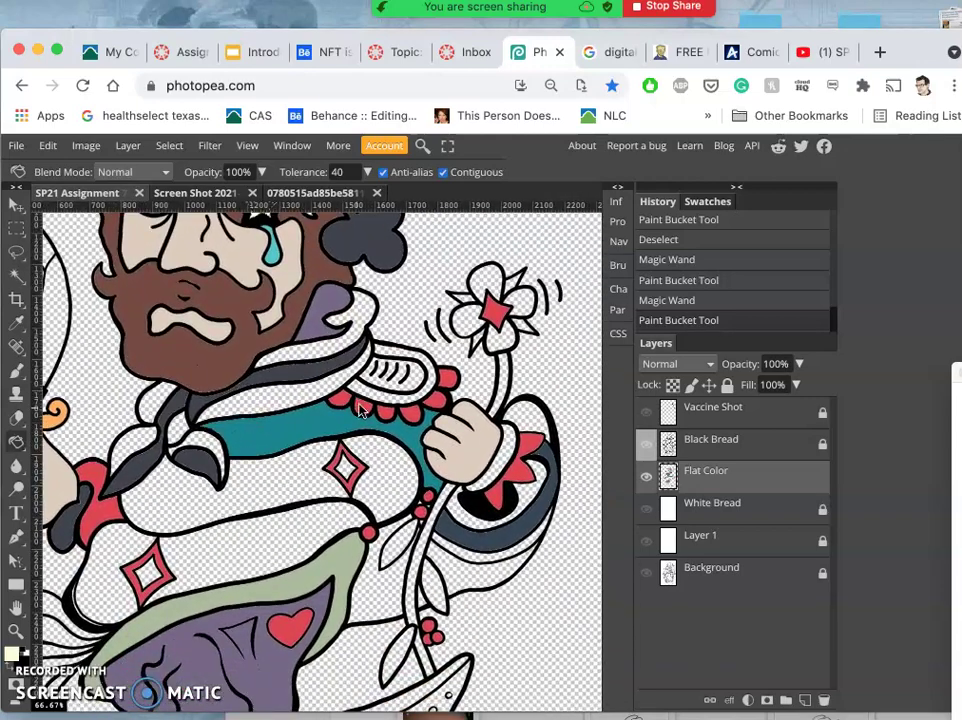
{"action": "scroll", "coordinate": [373, 397], "scroll_direction": "down", "scroll_amount": 3}
{"action": "scroll", "coordinate": [373, 397], "scroll_direction": "left", "scroll_amount": 3}
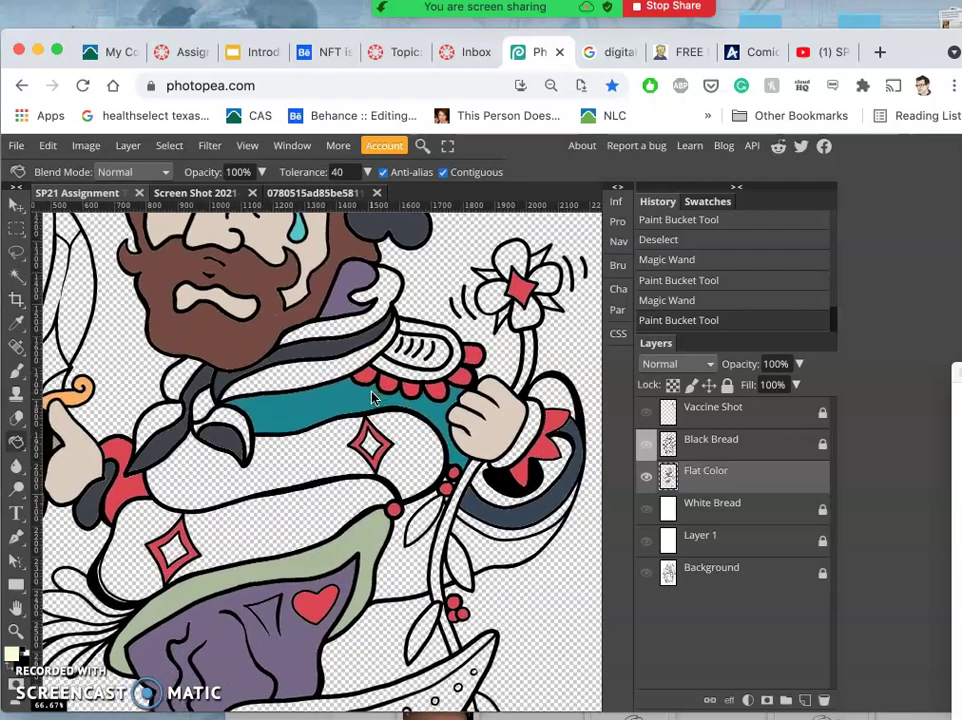
{"action": "scroll", "coordinate": [375, 400], "scroll_direction": "down", "scroll_amount": 4}
{"action": "scroll", "coordinate": [375, 400], "scroll_direction": "left", "scroll_amount": 1}
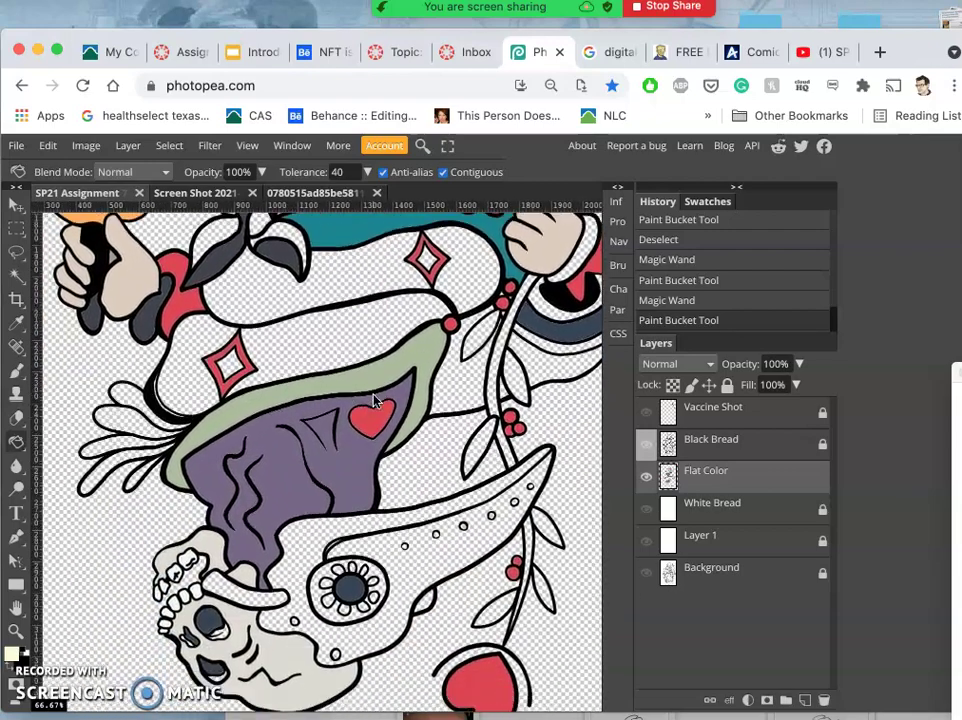
{"action": "left_click", "coordinate": [366, 514]}
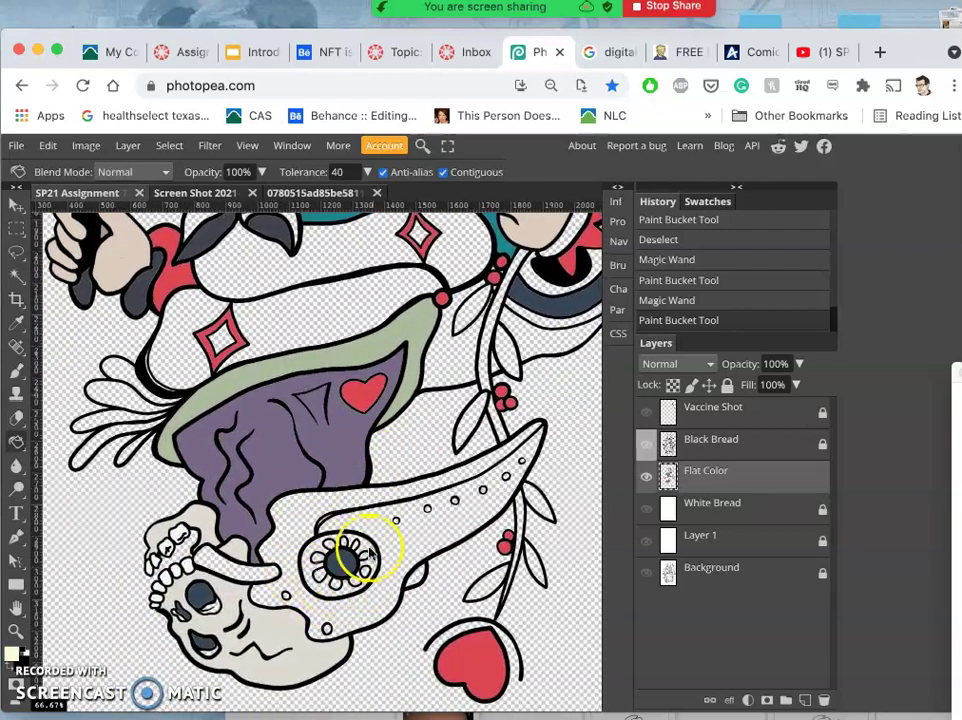
{"action": "scroll", "coordinate": [370, 580], "scroll_direction": "up", "scroll_amount": 10}
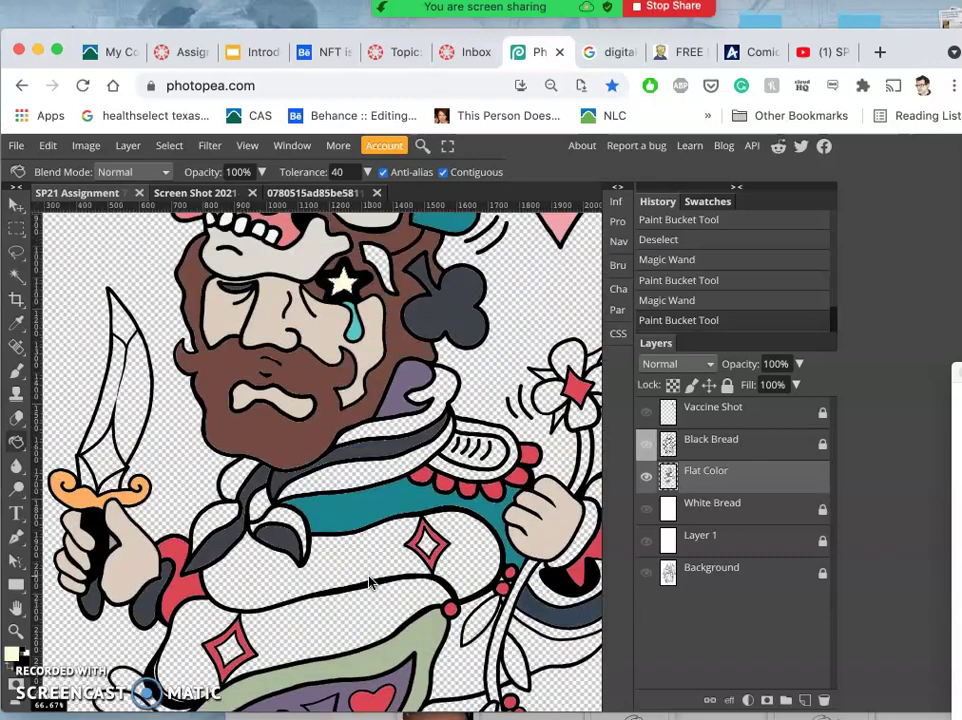
{"action": "scroll", "coordinate": [369, 582], "scroll_direction": "down", "scroll_amount": 6}
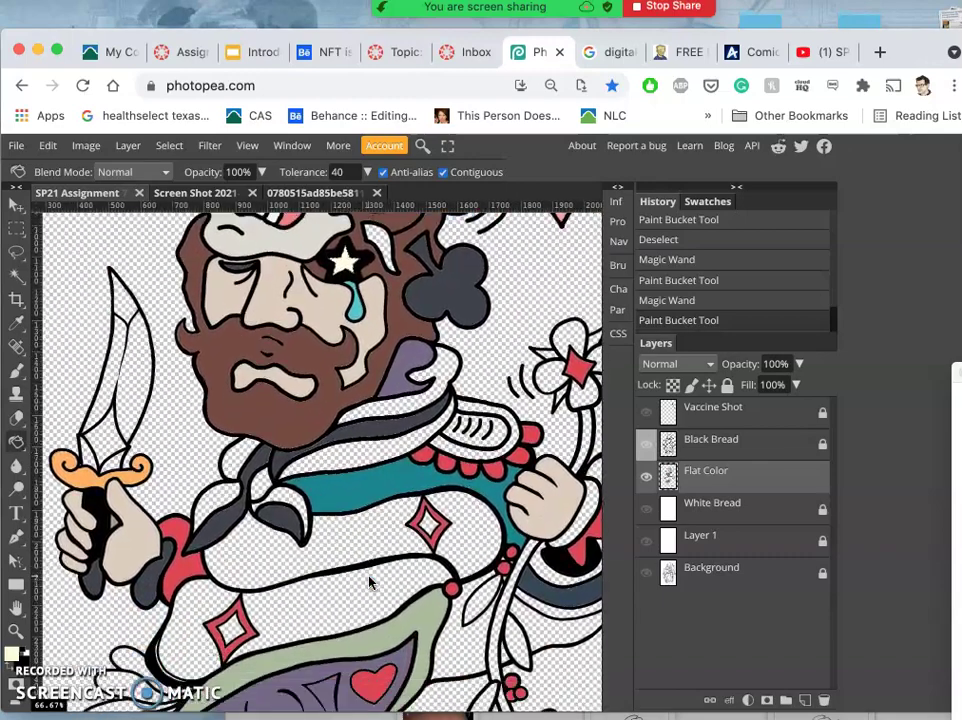
{"action": "scroll", "coordinate": [369, 582], "scroll_direction": "down", "scroll_amount": 5}
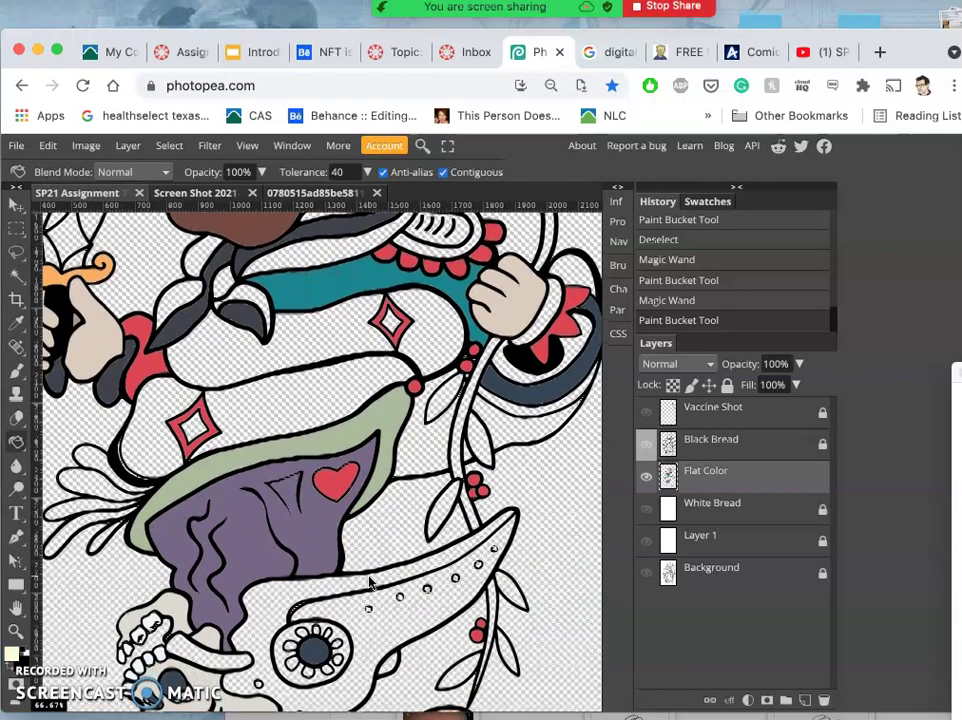
{"action": "scroll", "coordinate": [369, 582], "scroll_direction": "up", "scroll_amount": 8}
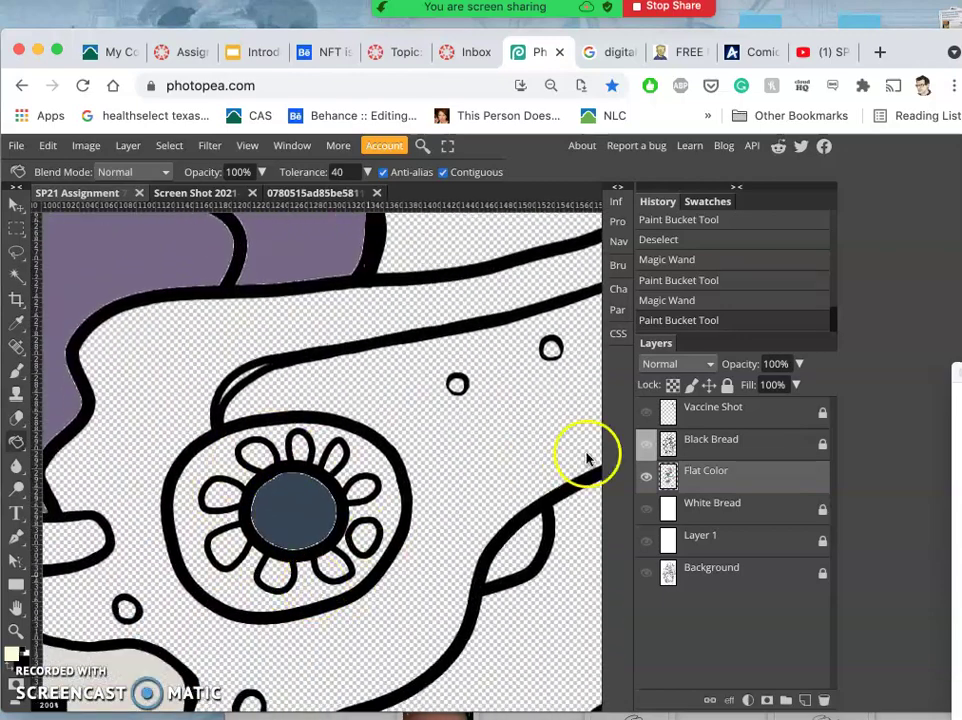
{"action": "left_click", "coordinate": [688, 441]}
{"action": "mouse_move", "coordinate": [35, 270]}
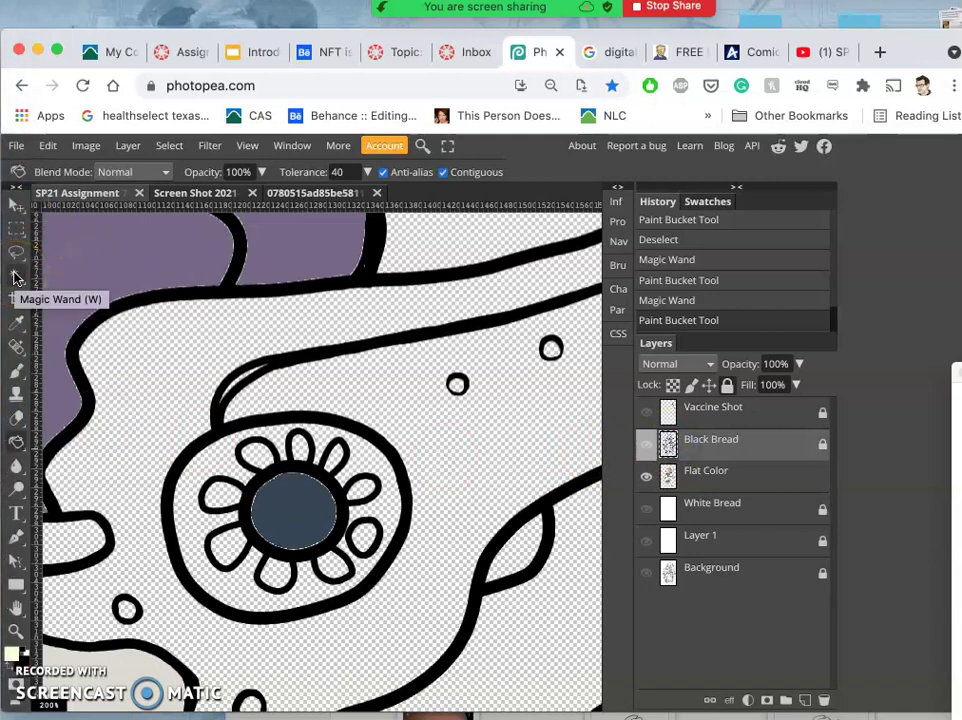
Magic Wand-select all nine petals around the eye's dark centre on the Black Bread layer
{"action": "left_click", "coordinate": [16, 274]}
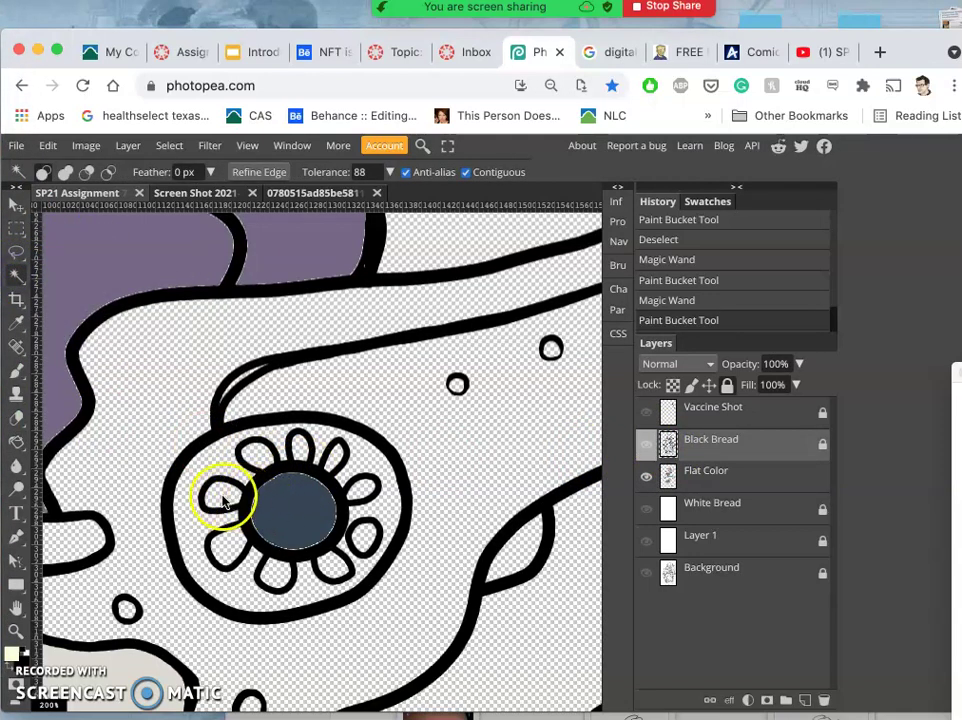
{"action": "left_click", "coordinate": [259, 457]}
{"action": "left_click", "coordinate": [302, 452]}
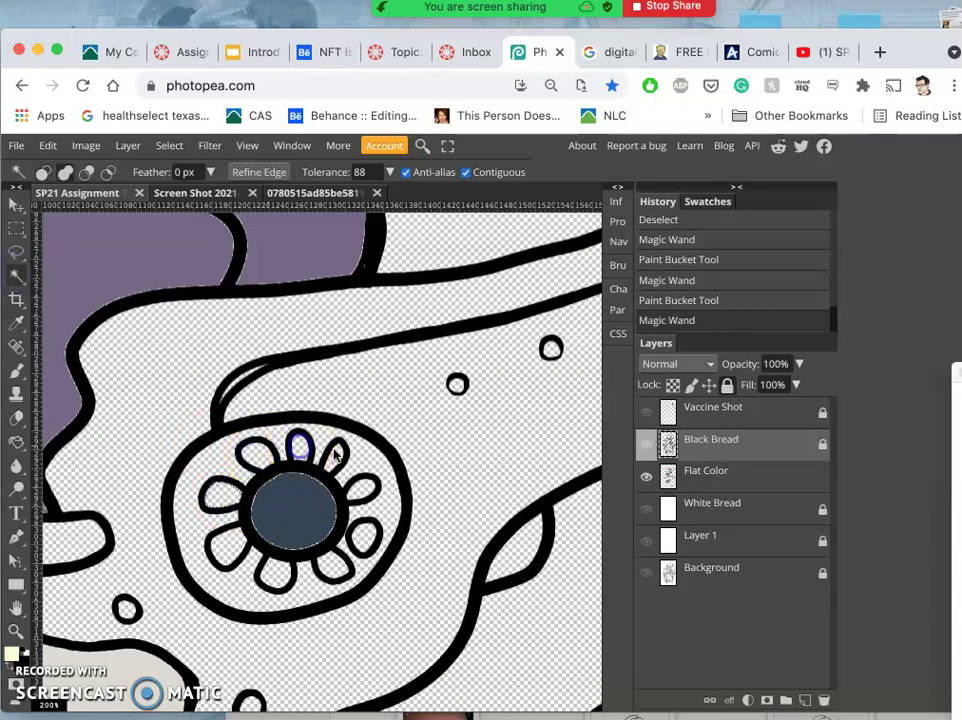
{"action": "left_click", "coordinate": [337, 456]}
{"action": "left_click", "coordinate": [364, 492]}
{"action": "left_click", "coordinate": [366, 538]}
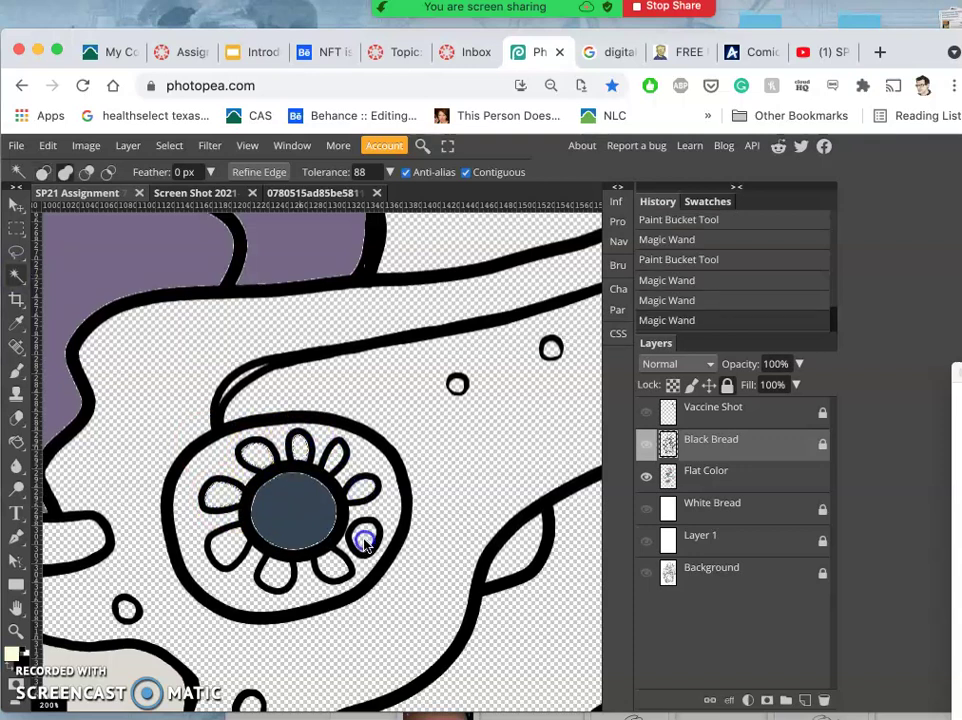
{"action": "left_click", "coordinate": [329, 563]}
{"action": "left_click", "coordinate": [277, 569]}
{"action": "left_click", "coordinate": [230, 543]}
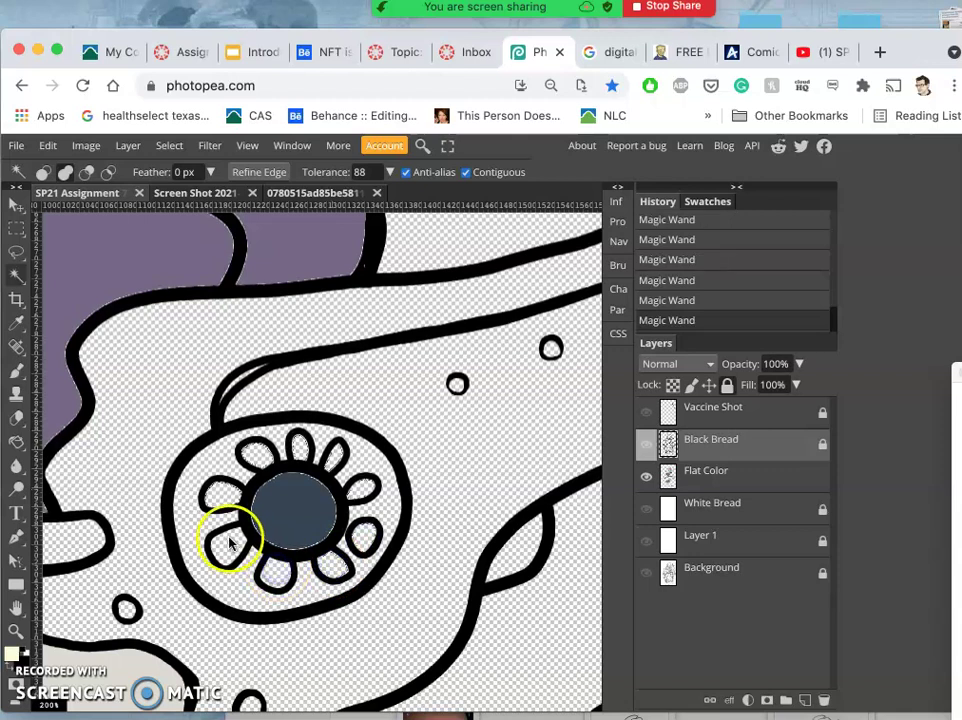
{"action": "left_click", "coordinate": [222, 490]}
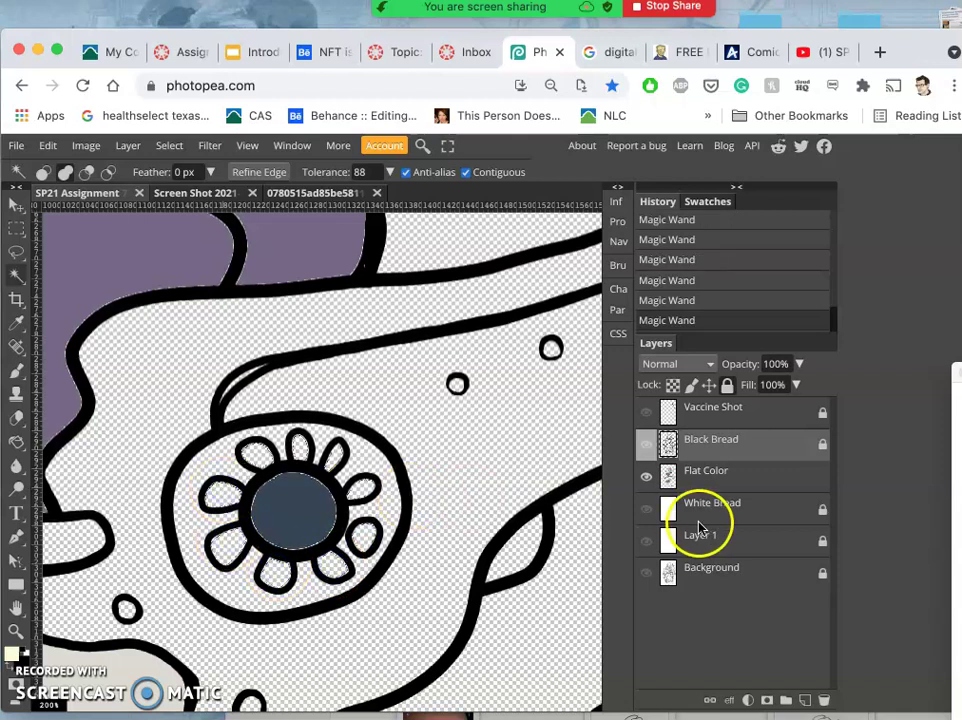
Fill the selected petals with cream on the Flat Color layer
{"action": "left_click", "coordinate": [730, 487]}
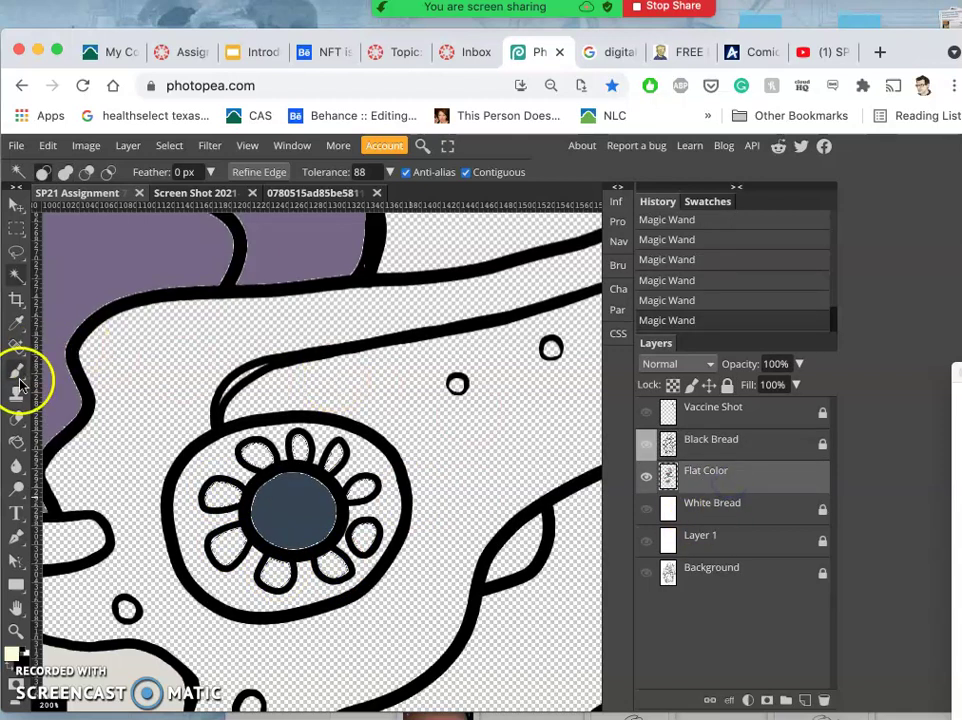
{"action": "left_click", "coordinate": [17, 441]}
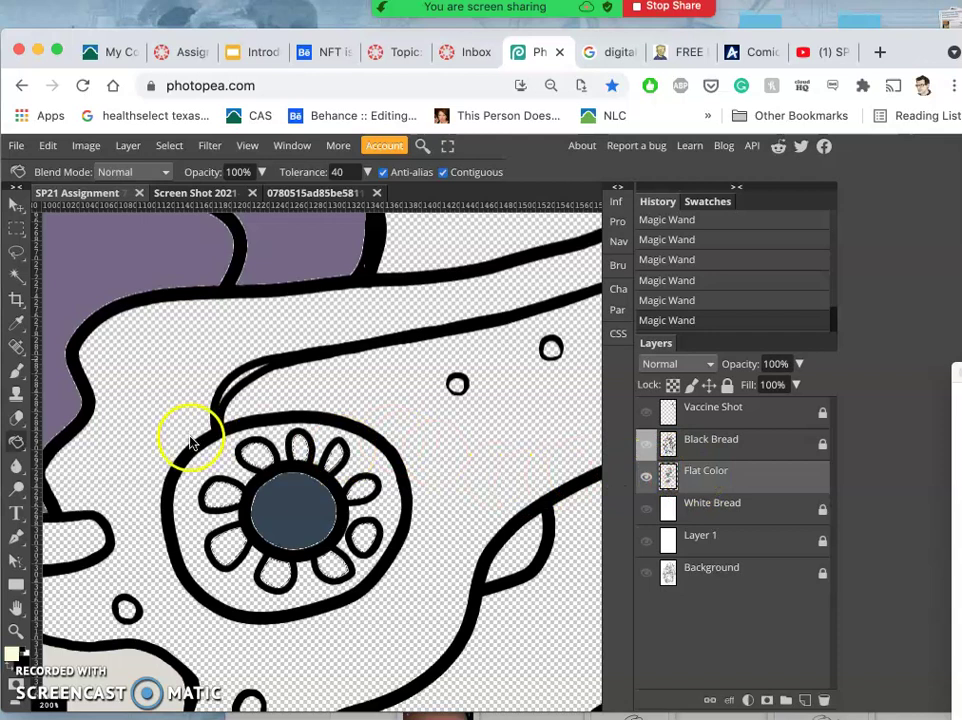
{"action": "left_click", "coordinate": [477, 572]}
{"action": "scroll", "coordinate": [430, 525], "scroll_direction": "up", "scroll_amount": 10}
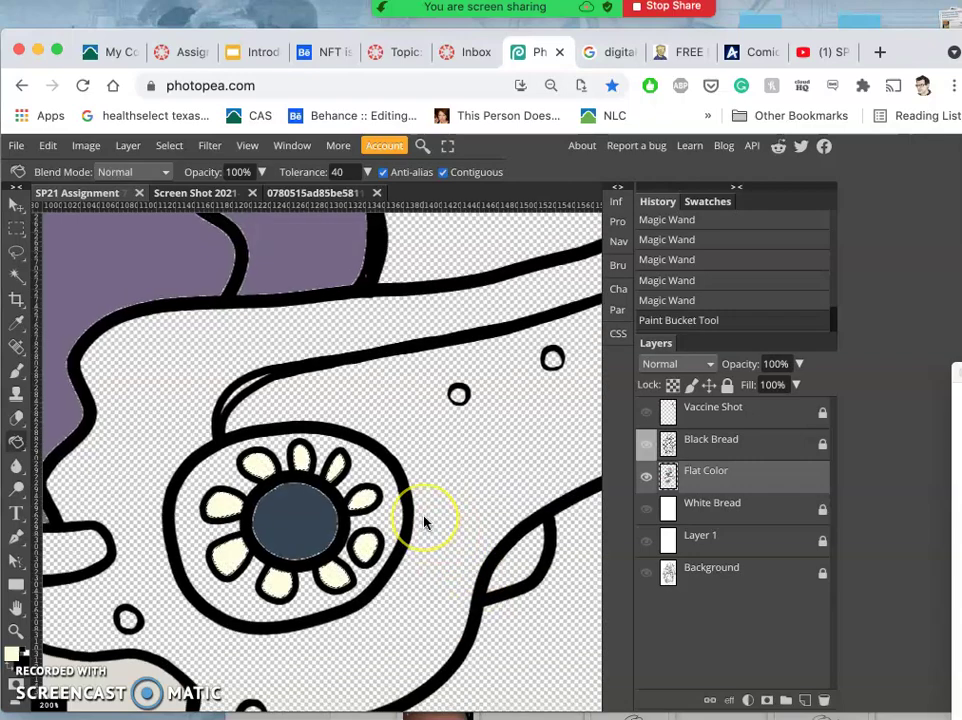
Move to the right-hand flower and Magic Wand-select its petals on the Black Bread layer
{"action": "scroll", "coordinate": [425, 522], "scroll_direction": "up", "scroll_amount": 10}
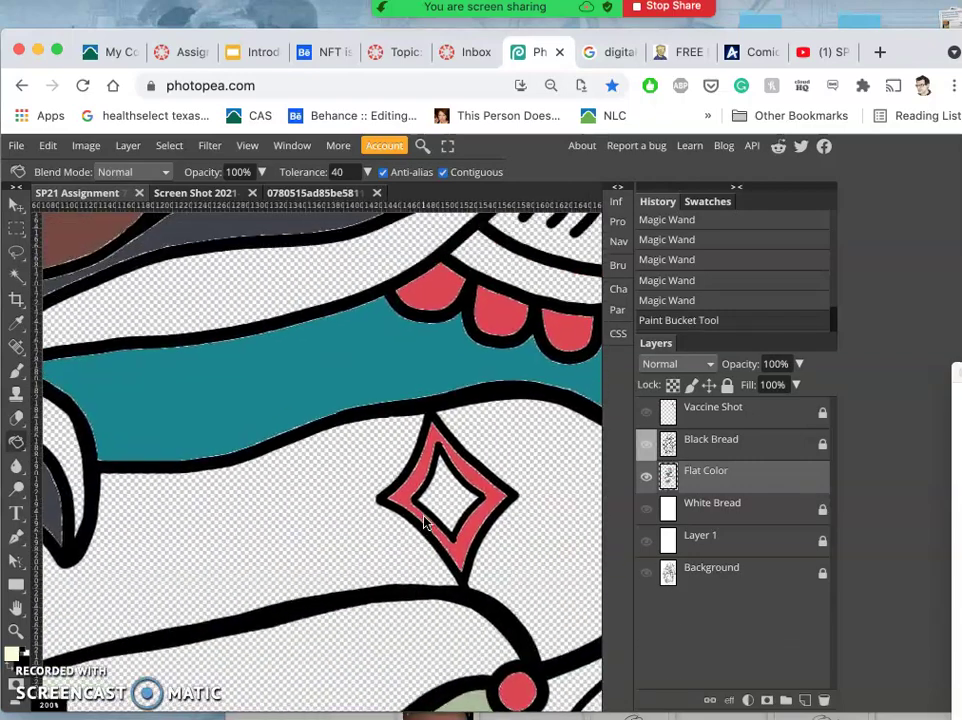
{"action": "scroll", "coordinate": [424, 522], "scroll_direction": "right", "scroll_amount": 5}
{"action": "scroll", "coordinate": [424, 522], "scroll_direction": "up", "scroll_amount": 2}
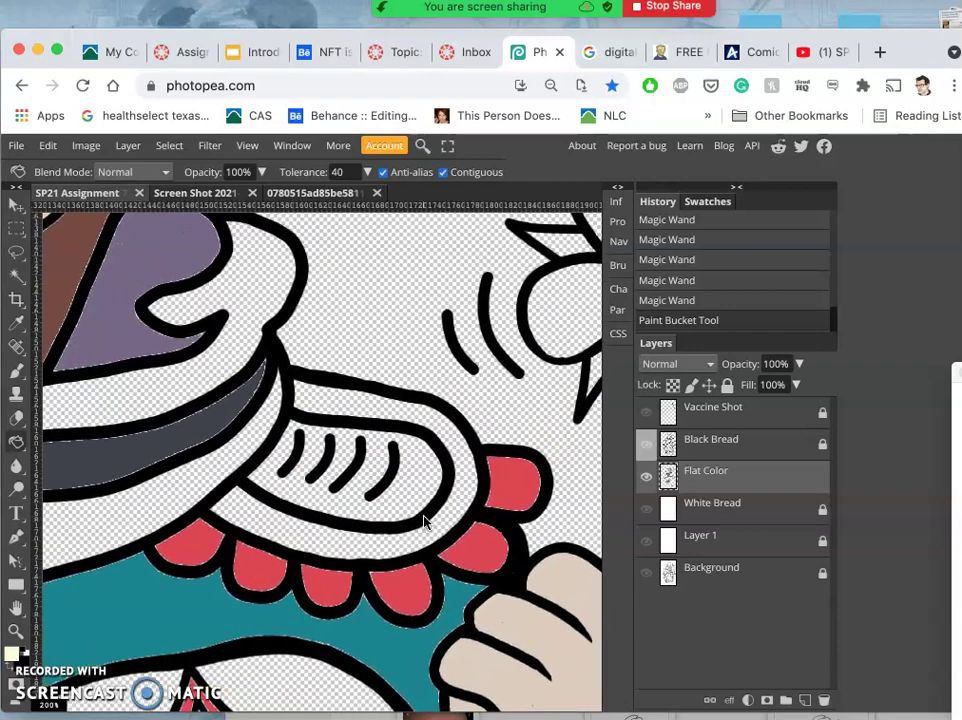
{"action": "scroll", "coordinate": [424, 522], "scroll_direction": "right", "scroll_amount": 4}
{"action": "scroll", "coordinate": [424, 522], "scroll_direction": "up", "scroll_amount": 2}
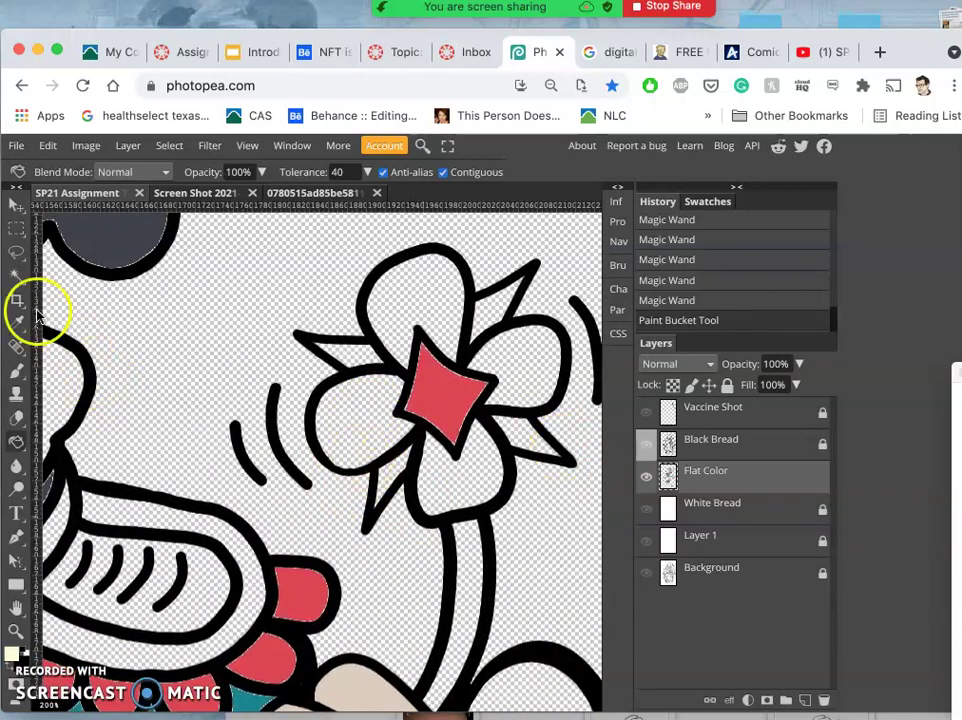
{"action": "left_click", "coordinate": [17, 277]}
{"action": "left_click", "coordinate": [767, 445]}
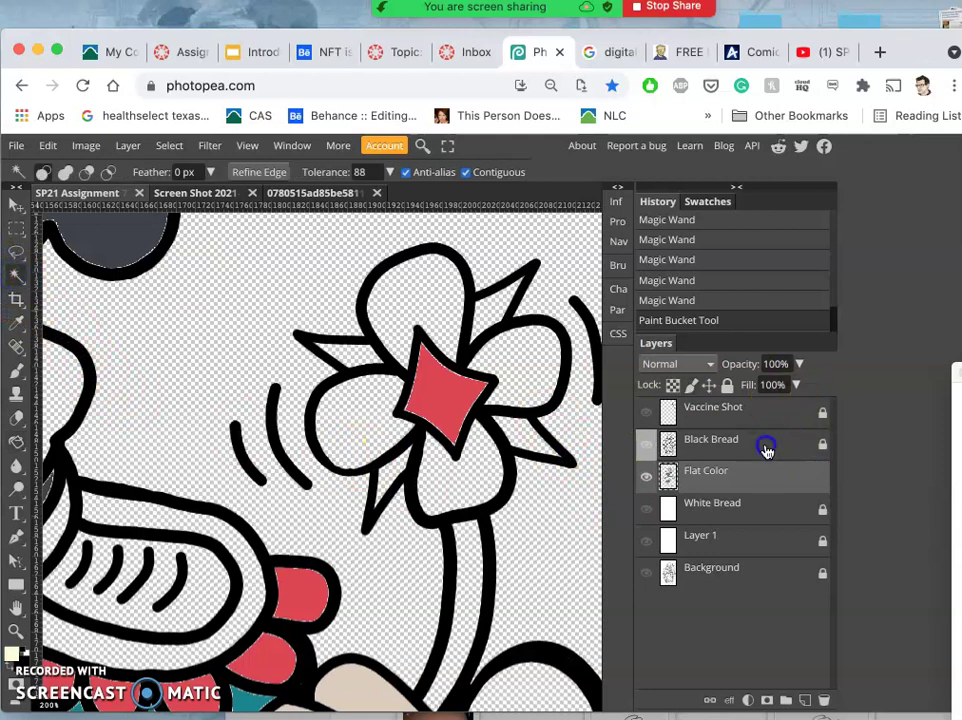
{"action": "left_click", "coordinate": [517, 364]}
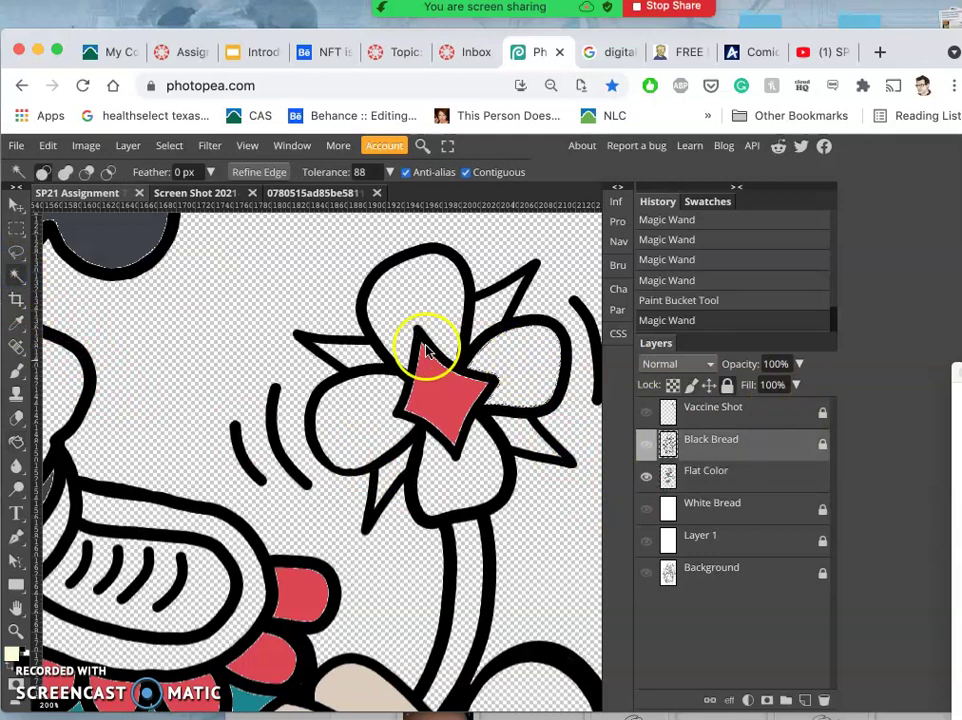
{"action": "left_click", "coordinate": [365, 419]}
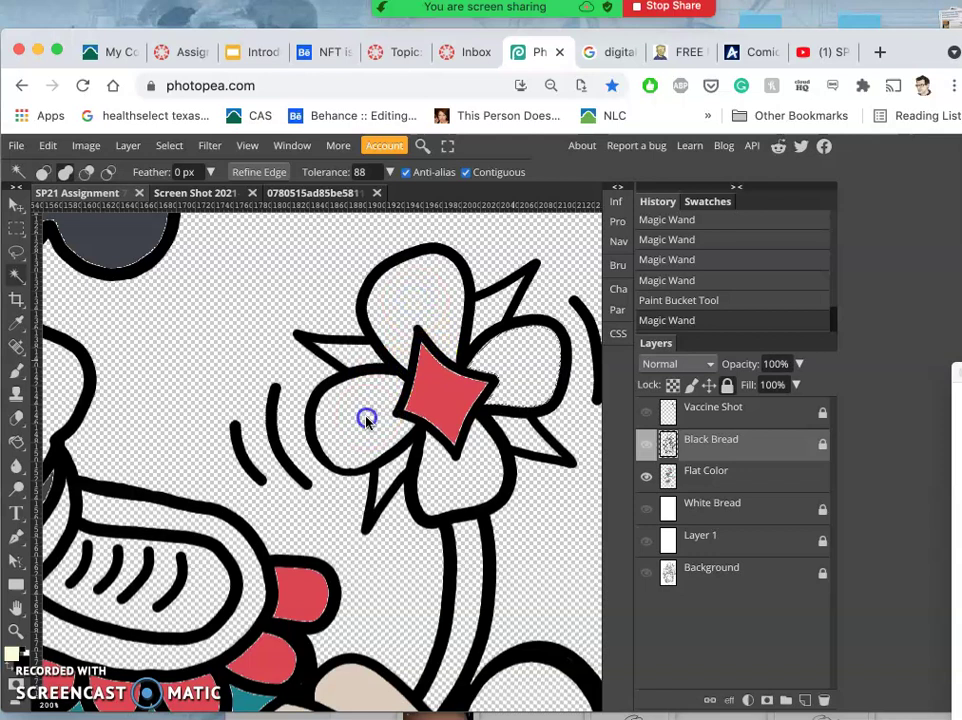
Fill the flower's selected petals with cream on Flat Color and zoom back out
{"action": "left_click", "coordinate": [730, 478]}
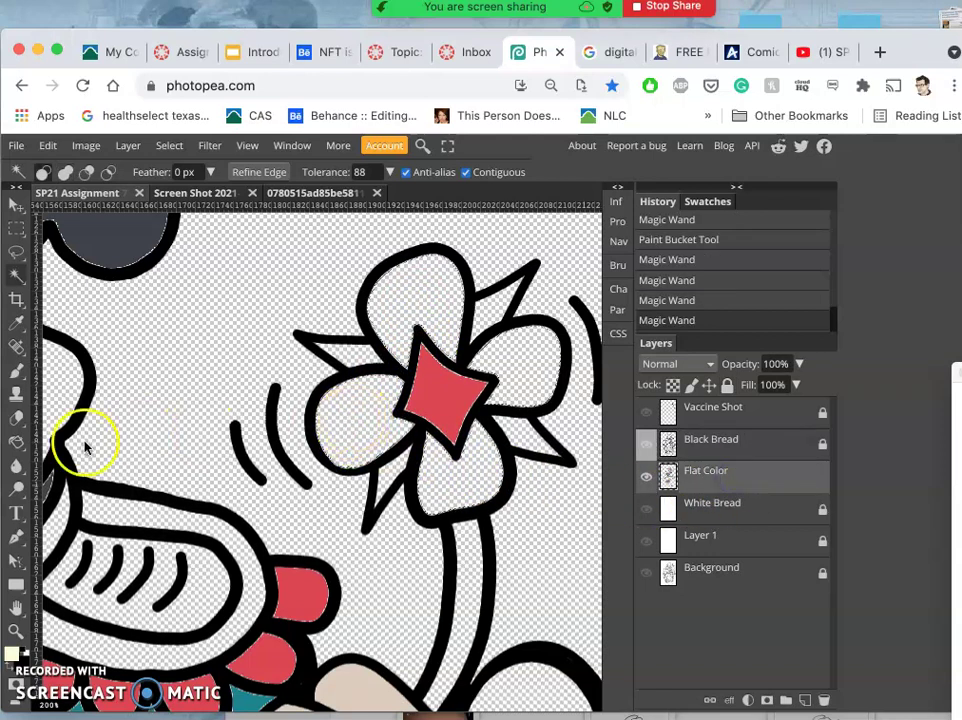
{"action": "left_click", "coordinate": [16, 441]}
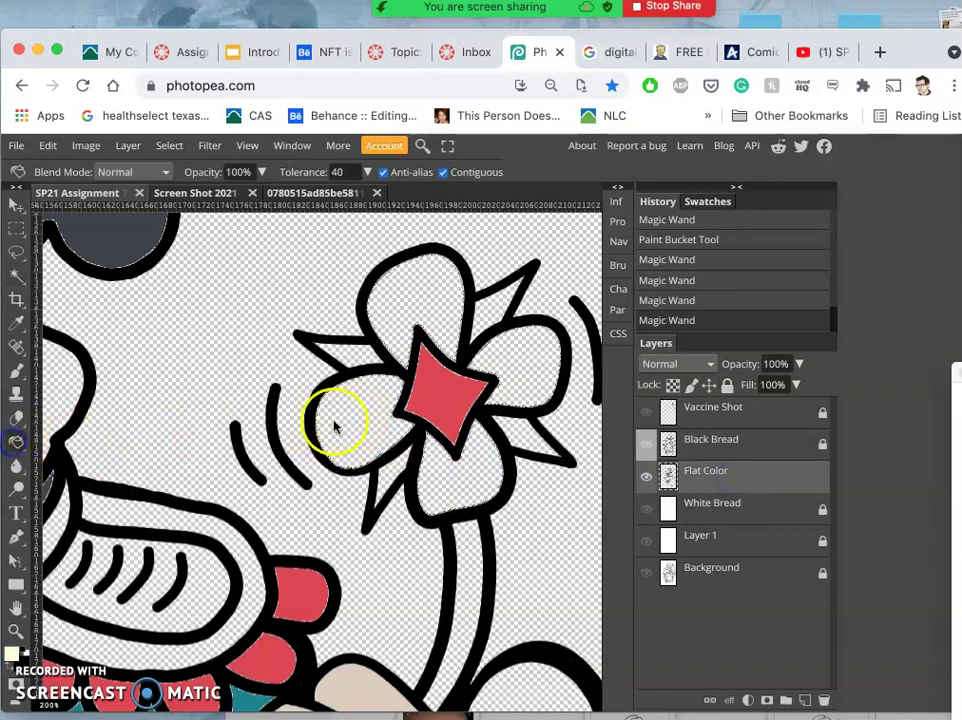
{"action": "left_click", "coordinate": [481, 483]}
{"action": "scroll", "coordinate": [481, 483], "scroll_direction": "down", "scroll_amount": 10}
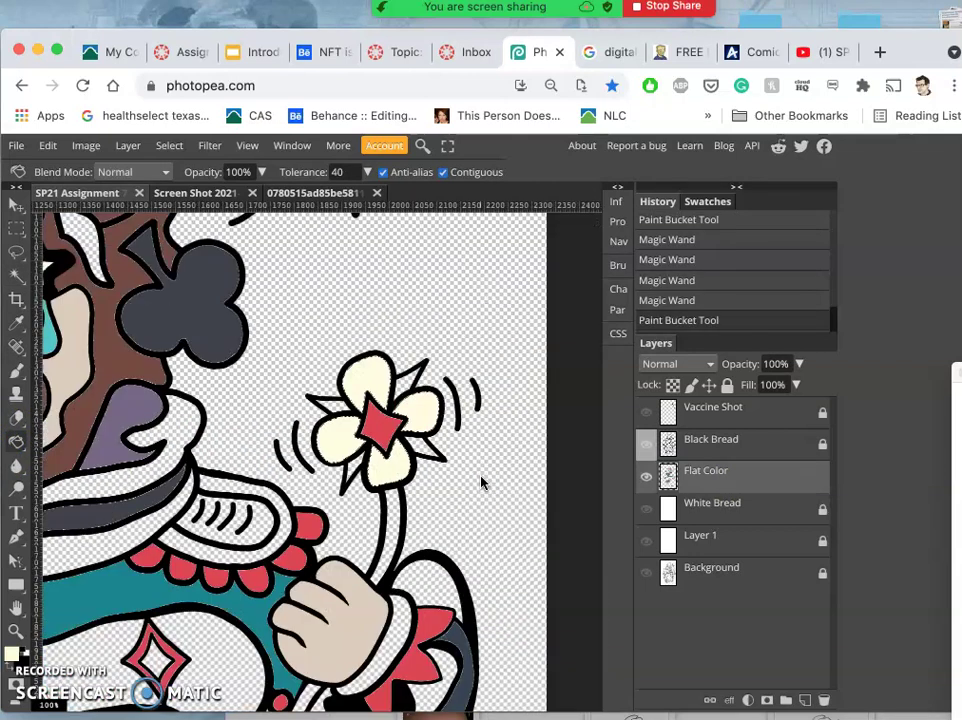
{"action": "scroll", "coordinate": [481, 483], "scroll_direction": "down", "scroll_amount": 2}
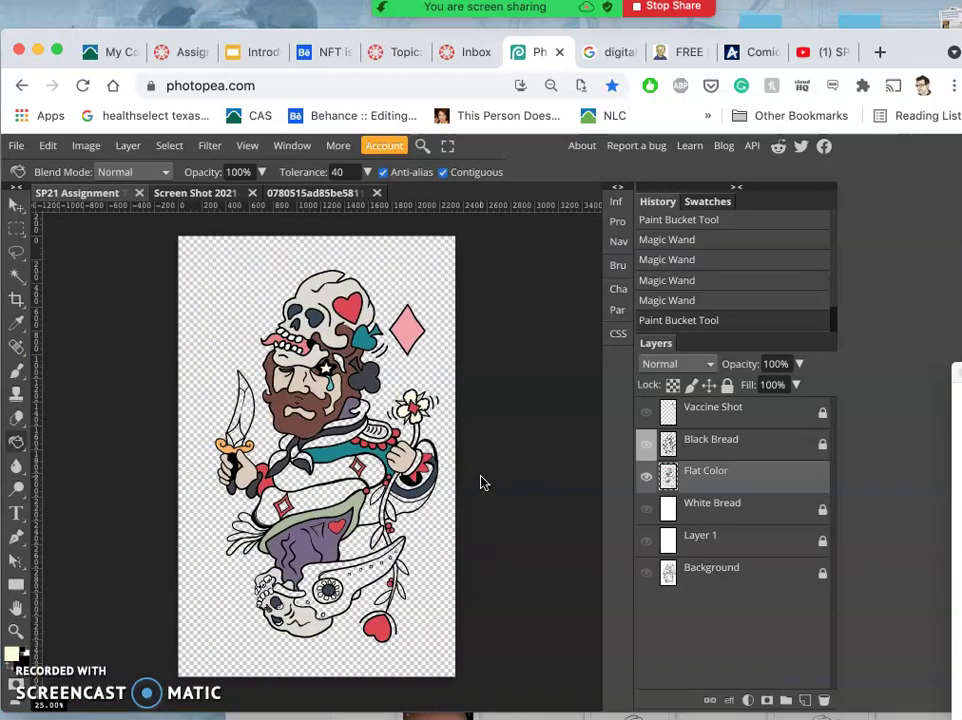
Sample the palette's light-blue swatch, lighten it to b4c0ca, and return to SP21 Assignment
{"action": "left_click", "coordinate": [472, 483]}
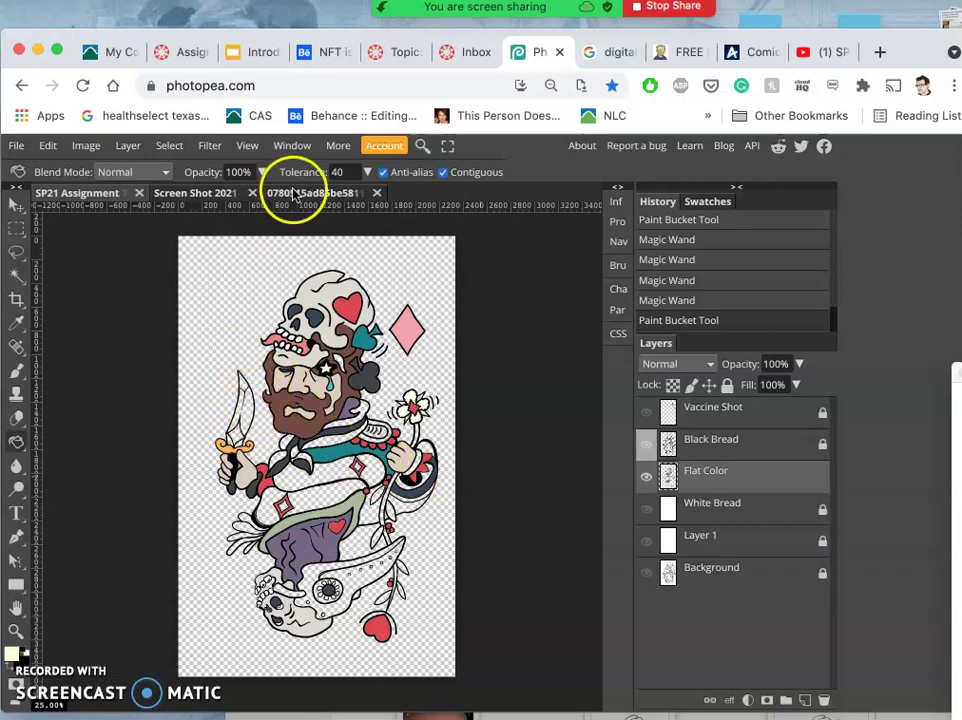
{"action": "left_click", "coordinate": [220, 194]}
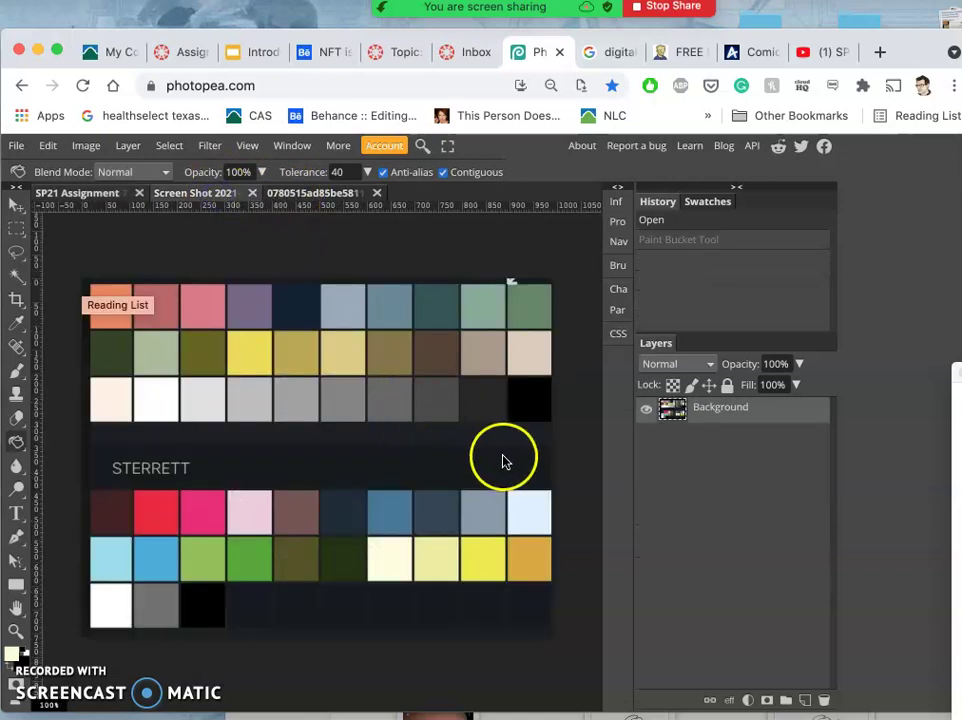
{"action": "left_click", "coordinate": [18, 325]}
{"action": "left_click", "coordinate": [337, 310]}
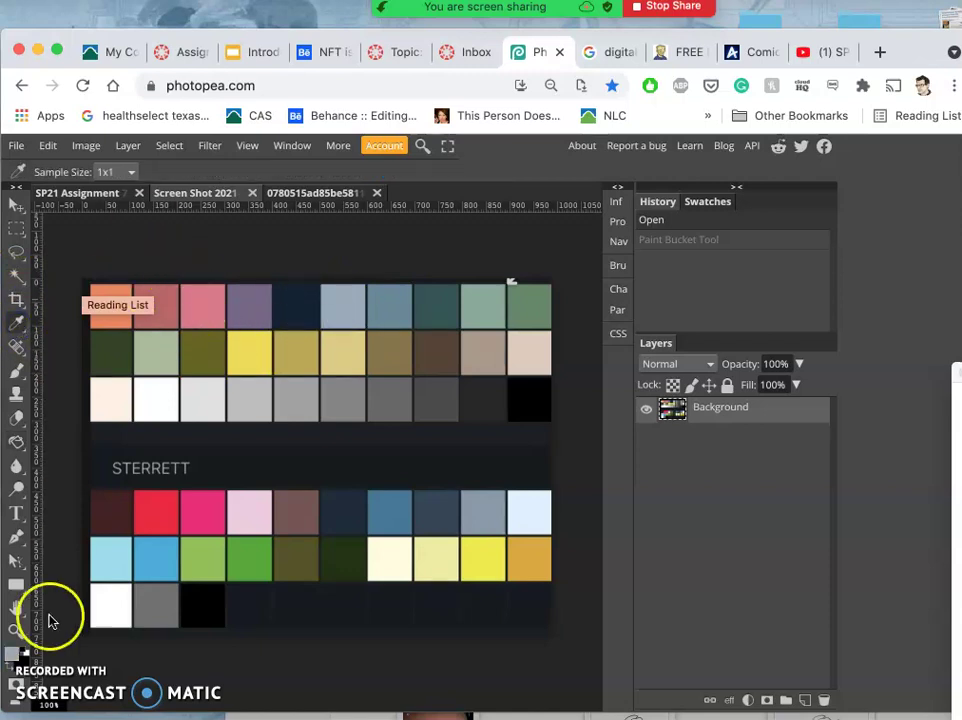
{"action": "left_click", "coordinate": [15, 651]}
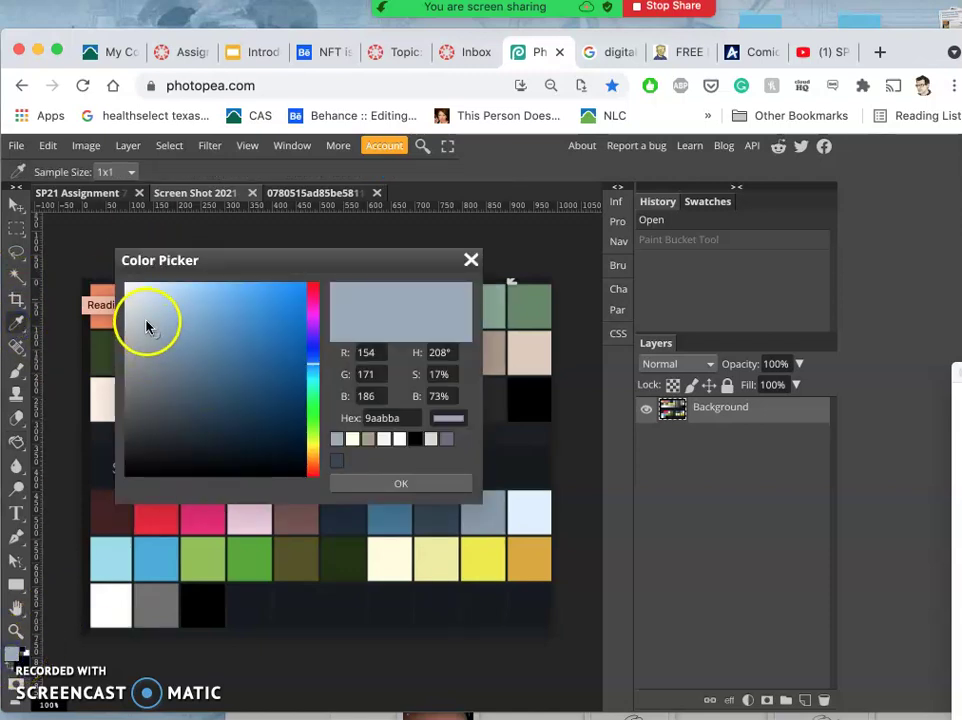
{"action": "left_click_drag", "start_coordinate": [146, 326], "coordinate": [144, 323]}
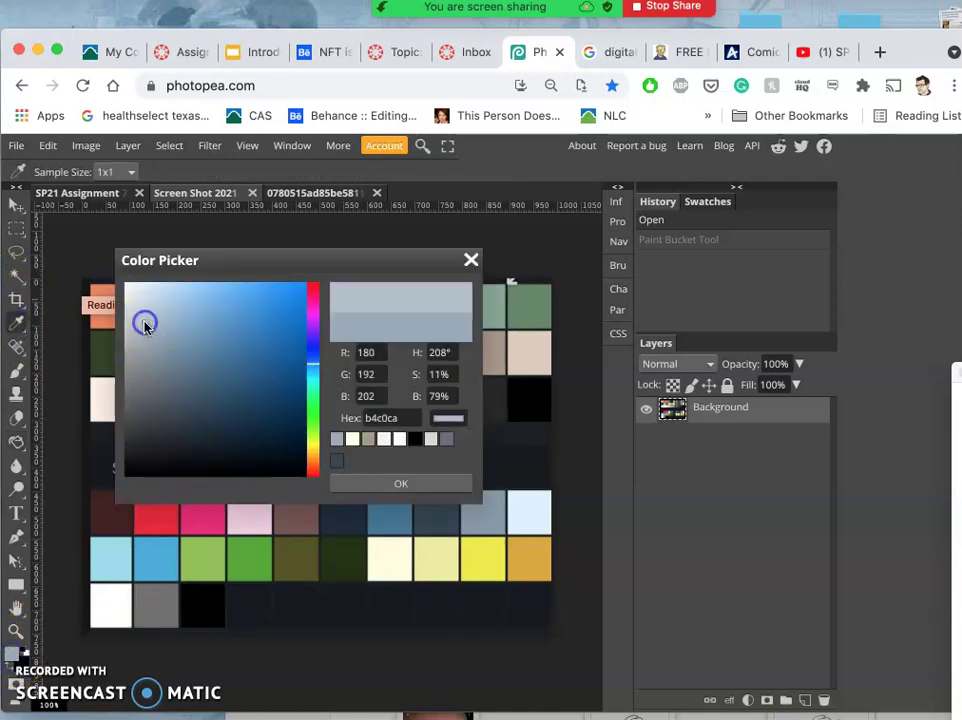
{"action": "left_click", "coordinate": [376, 482]}
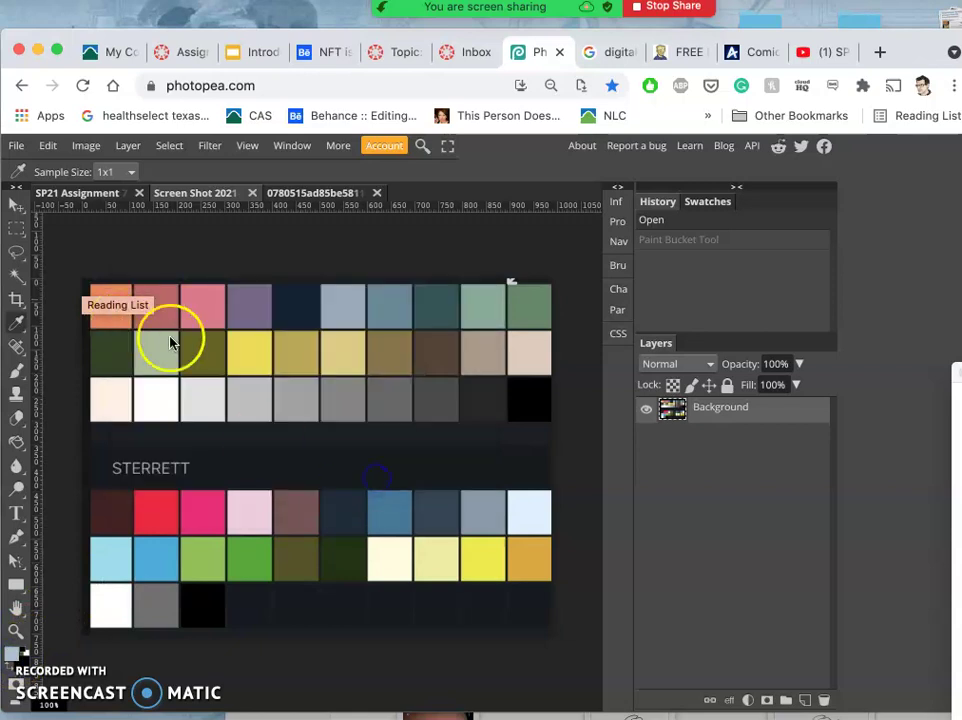
{"action": "left_click", "coordinate": [104, 196]}
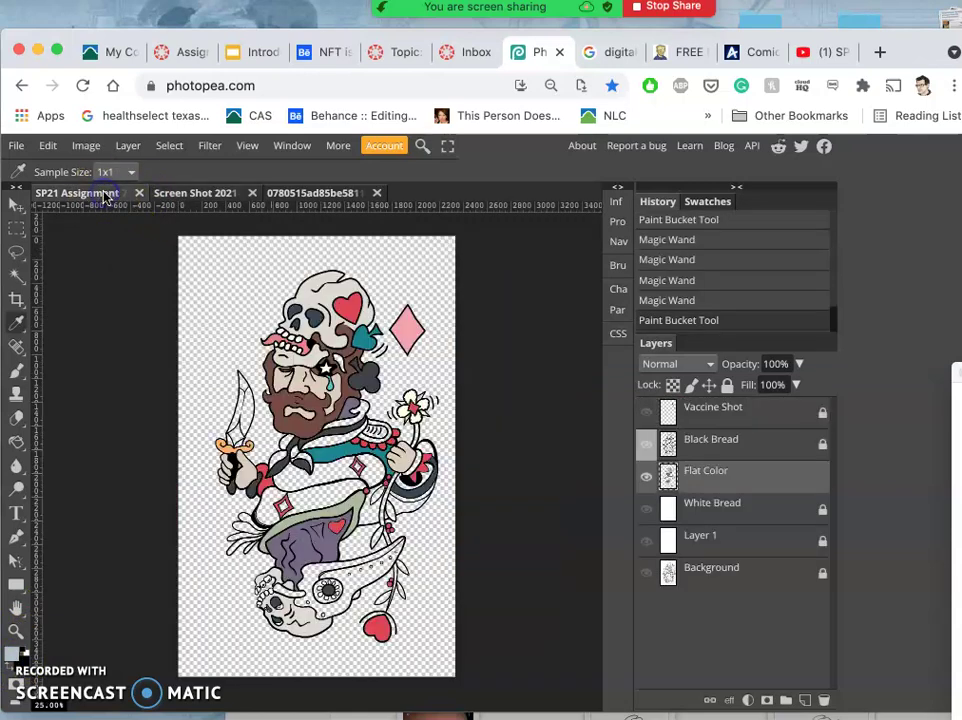
Magic Wand-select the knife blade area on the Black Bread layer
{"action": "left_click", "coordinate": [713, 452]}
{"action": "left_click", "coordinate": [16, 272]}
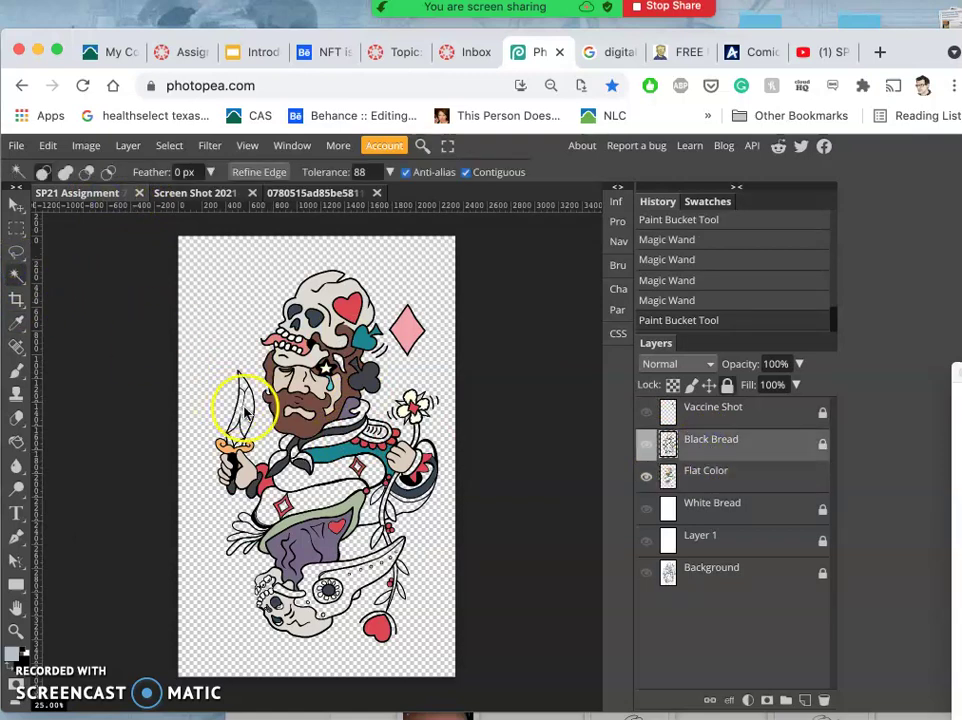
{"action": "left_click", "coordinate": [205, 455]}
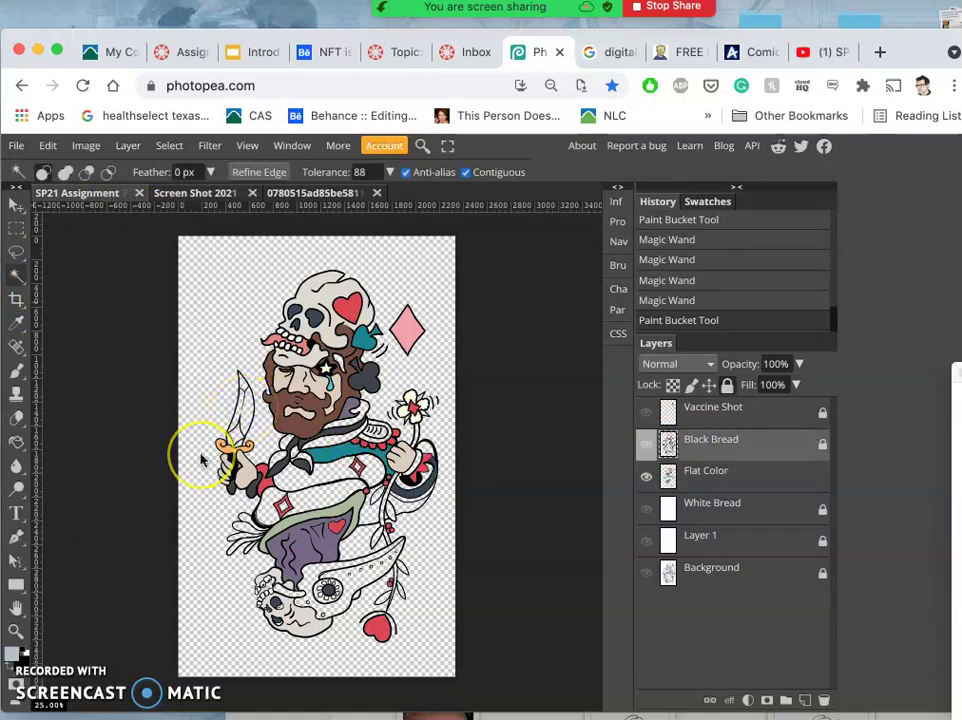
{"action": "scroll", "coordinate": [200, 460], "scroll_direction": "up", "scroll_amount": 5}
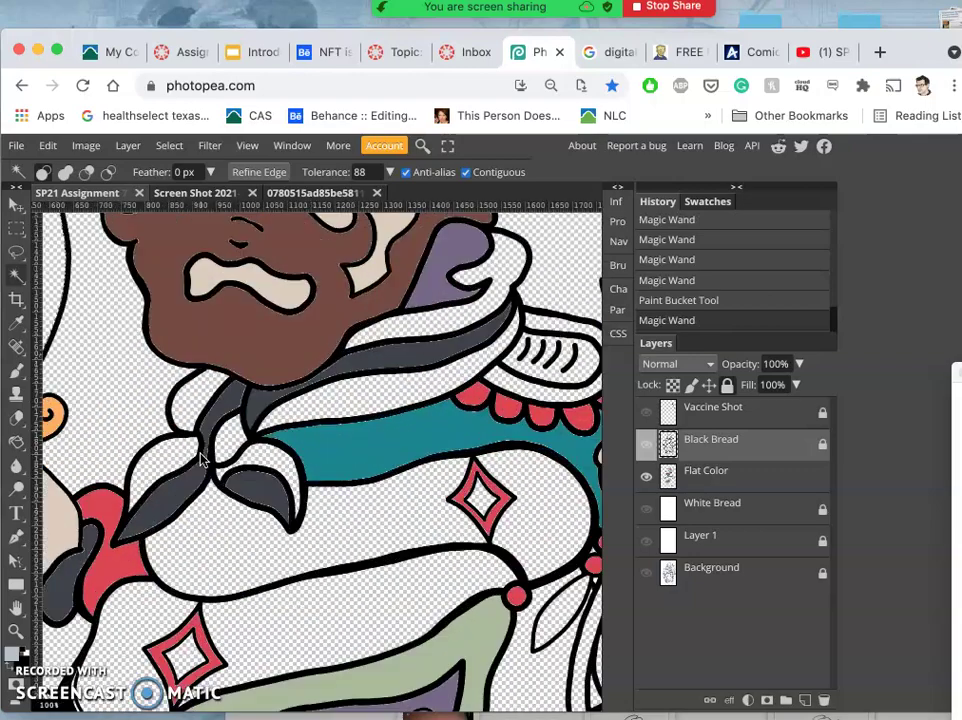
{"action": "scroll", "coordinate": [201, 458], "scroll_direction": "up", "scroll_amount": 1}
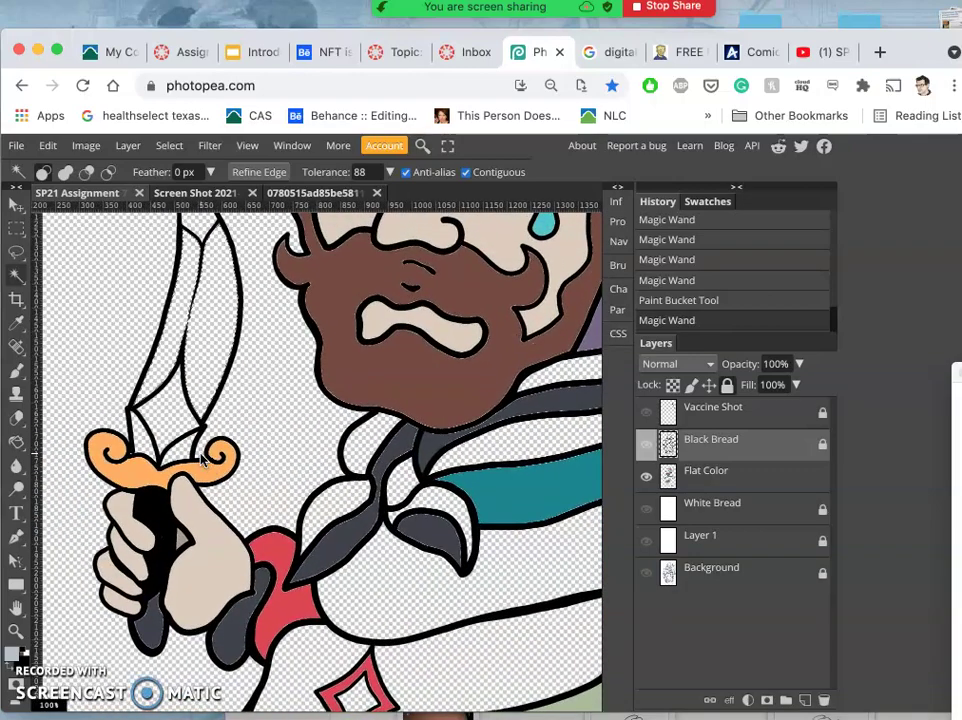
{"action": "scroll", "coordinate": [201, 458], "scroll_direction": "up", "scroll_amount": 6}
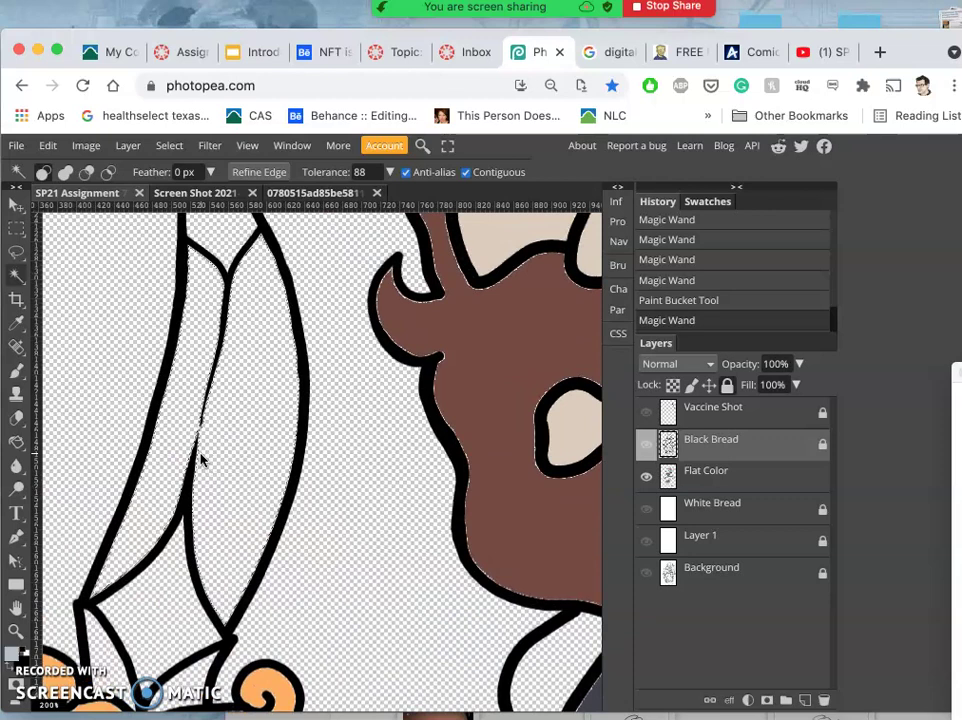
{"action": "scroll", "coordinate": [201, 458], "scroll_direction": "up", "scroll_amount": 1}
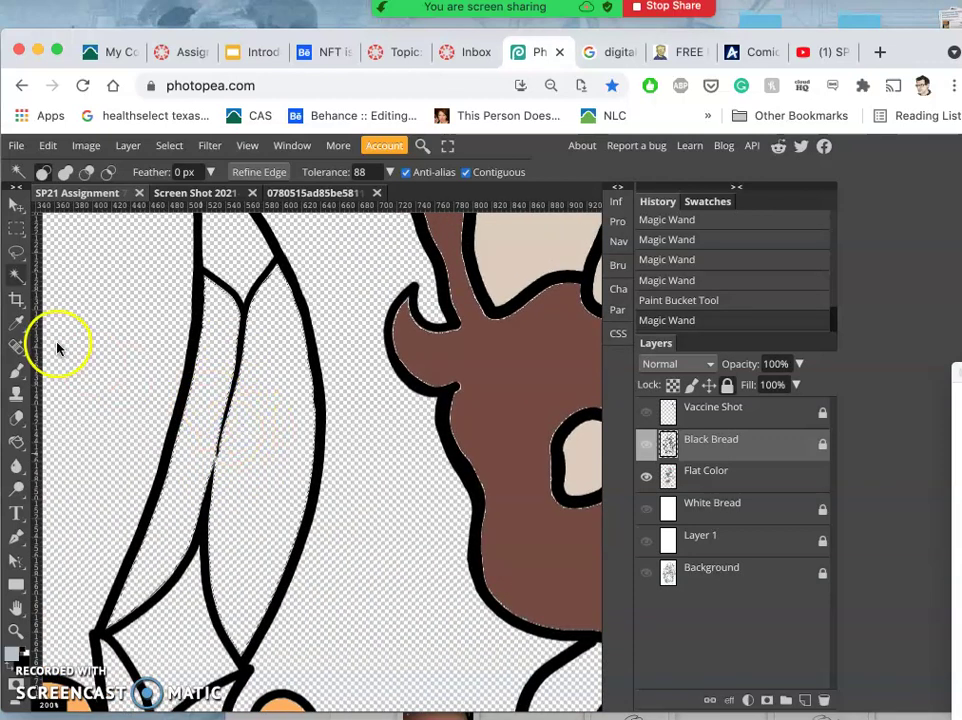
Fill the selected blade with light grey-blue b4c0ca on the Flat Color layer
{"action": "left_click", "coordinate": [17, 445]}
{"action": "left_click", "coordinate": [265, 487]}
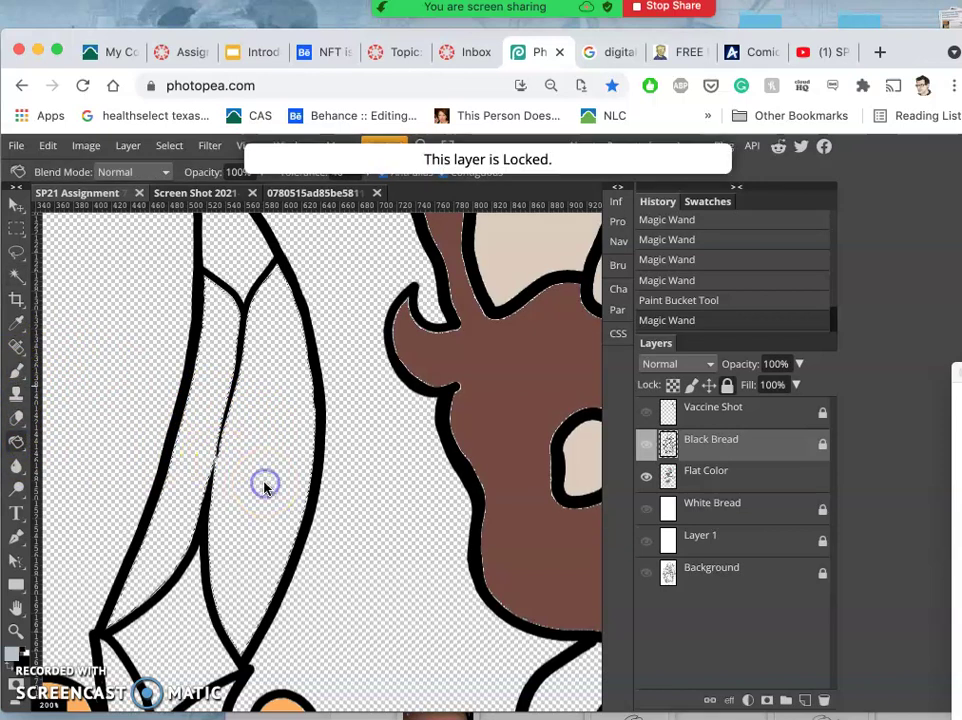
{"action": "left_click", "coordinate": [558, 468]}
{"action": "left_click", "coordinate": [704, 470]}
{"action": "left_click", "coordinate": [333, 460]}
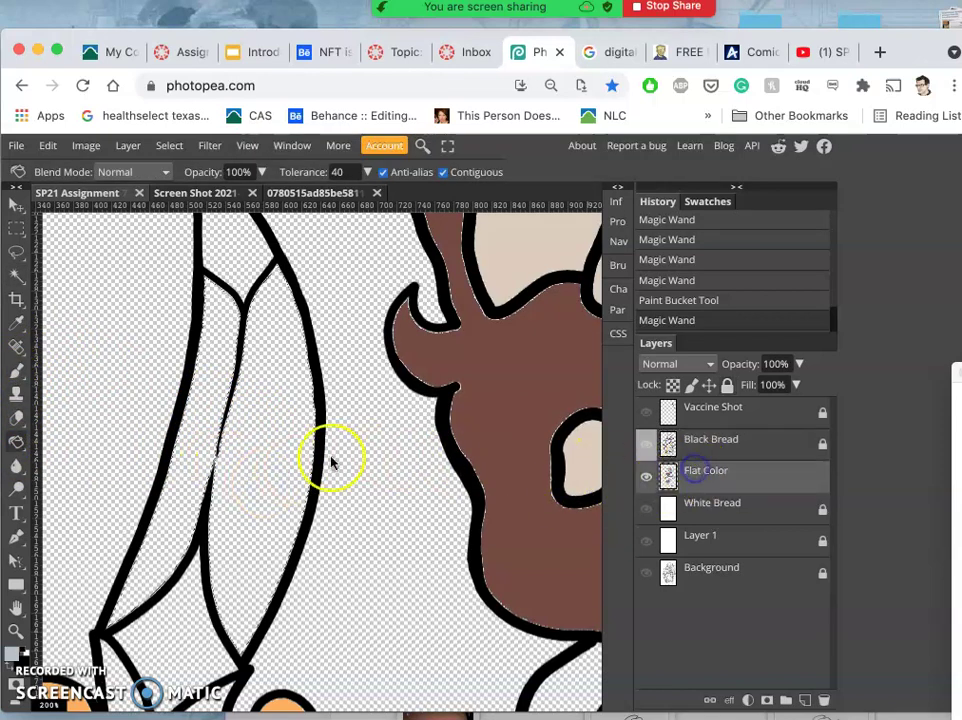
{"action": "left_click", "coordinate": [261, 471]}
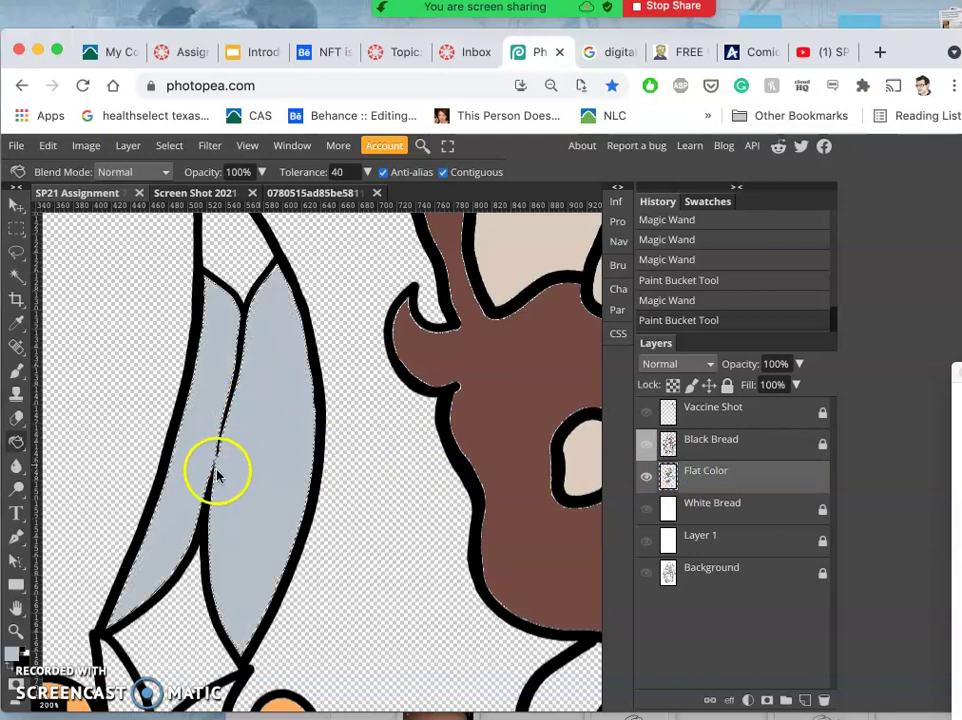
{"action": "scroll", "coordinate": [225, 512], "scroll_direction": "down", "scroll_amount": 2}
{"action": "scroll", "coordinate": [225, 512], "scroll_direction": "down", "scroll_amount": 4}
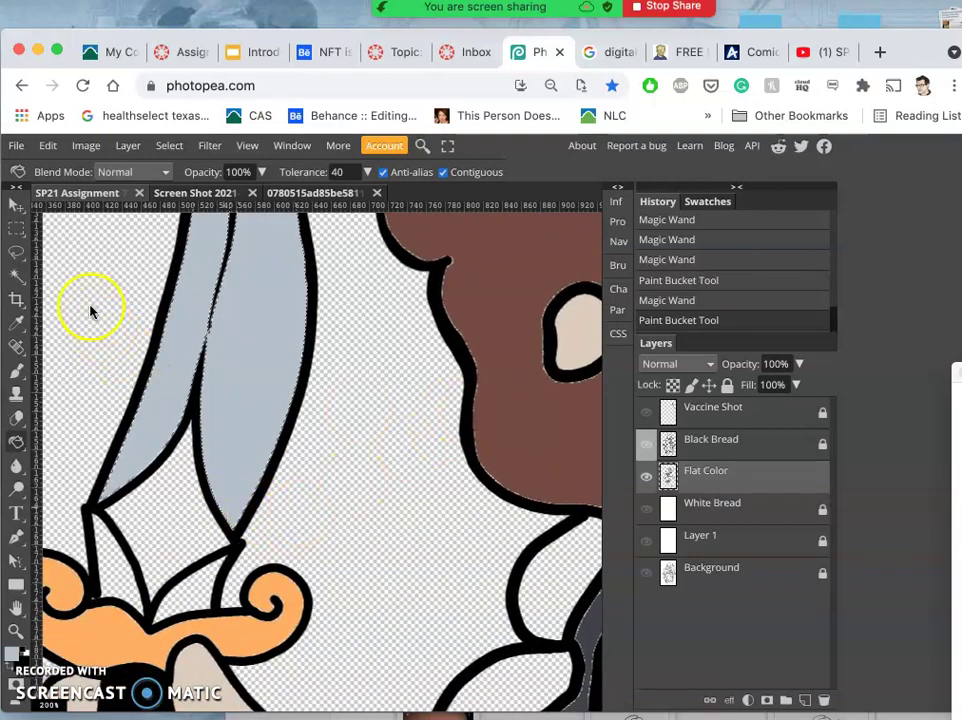
Select the white gaps near the blade bases and fill them grey-blue on Flat Color
{"action": "left_click", "coordinate": [18, 276]}
{"action": "left_click", "coordinate": [732, 440]}
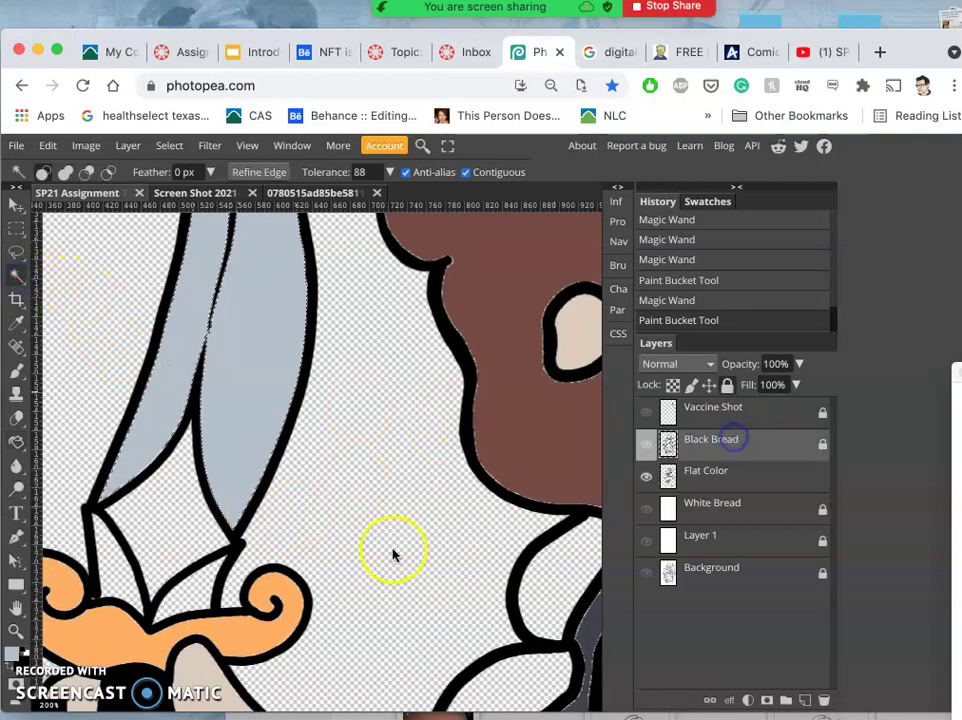
{"action": "left_click", "coordinate": [103, 565]}
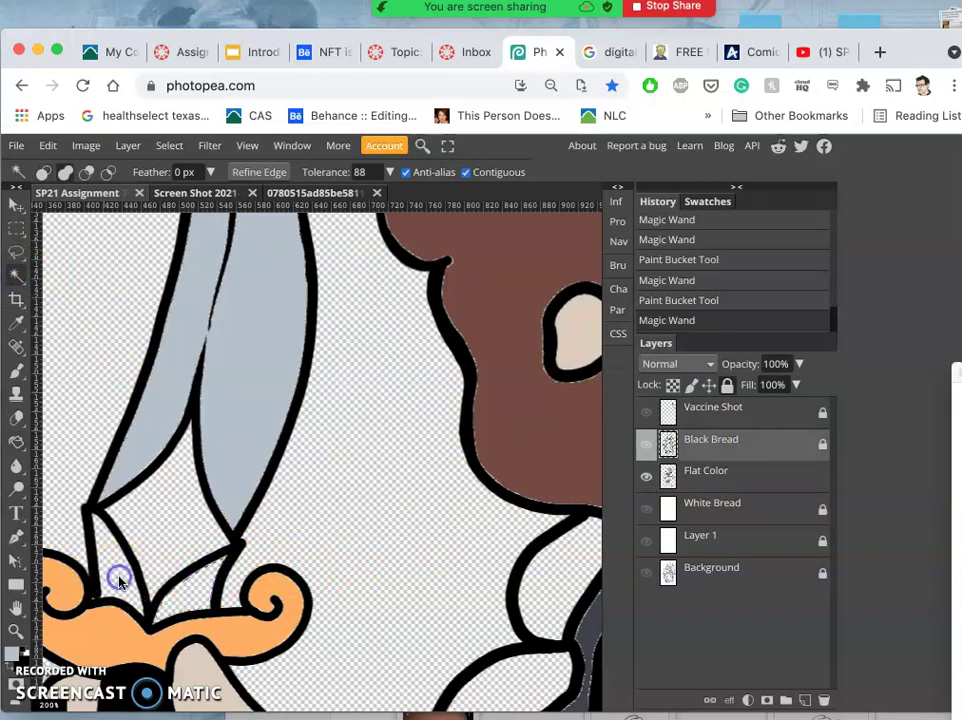
{"action": "left_click", "coordinate": [288, 534]}
{"action": "left_click", "coordinate": [716, 472]}
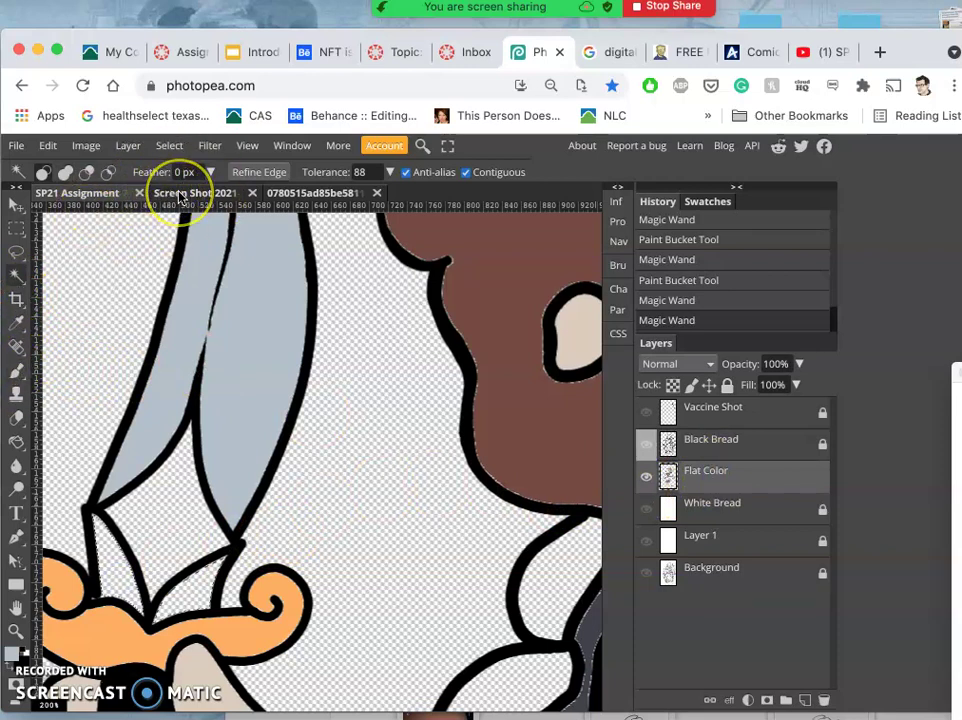
{"action": "left_click", "coordinate": [18, 443]}
{"action": "left_click", "coordinate": [178, 600]}
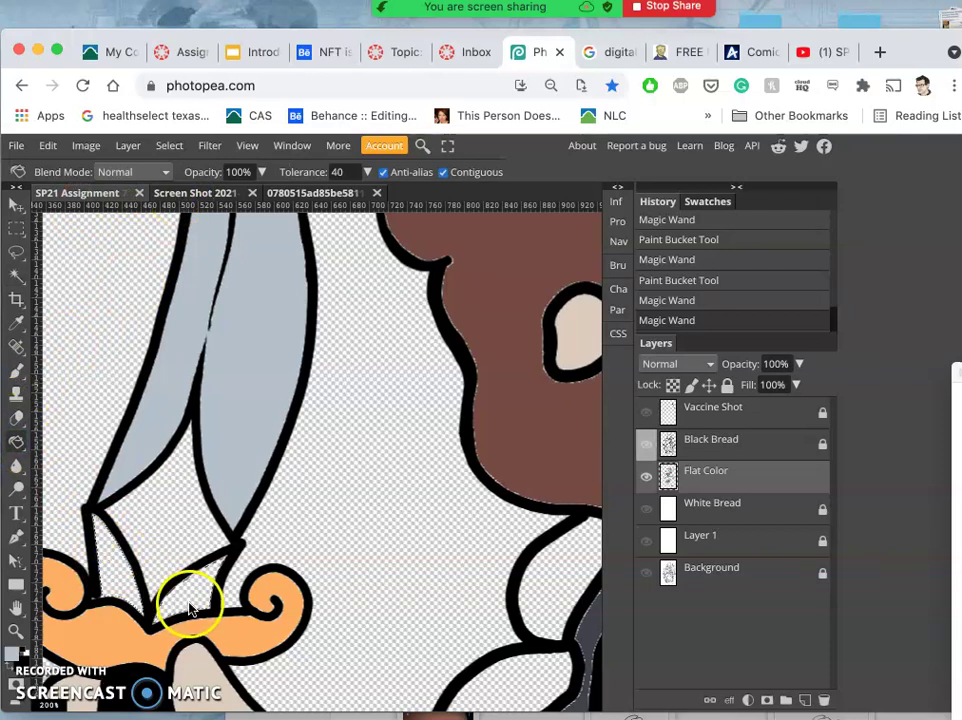
{"action": "left_click", "coordinate": [193, 590]}
{"action": "scroll", "coordinate": [348, 466], "scroll_direction": "up", "scroll_amount": 5}
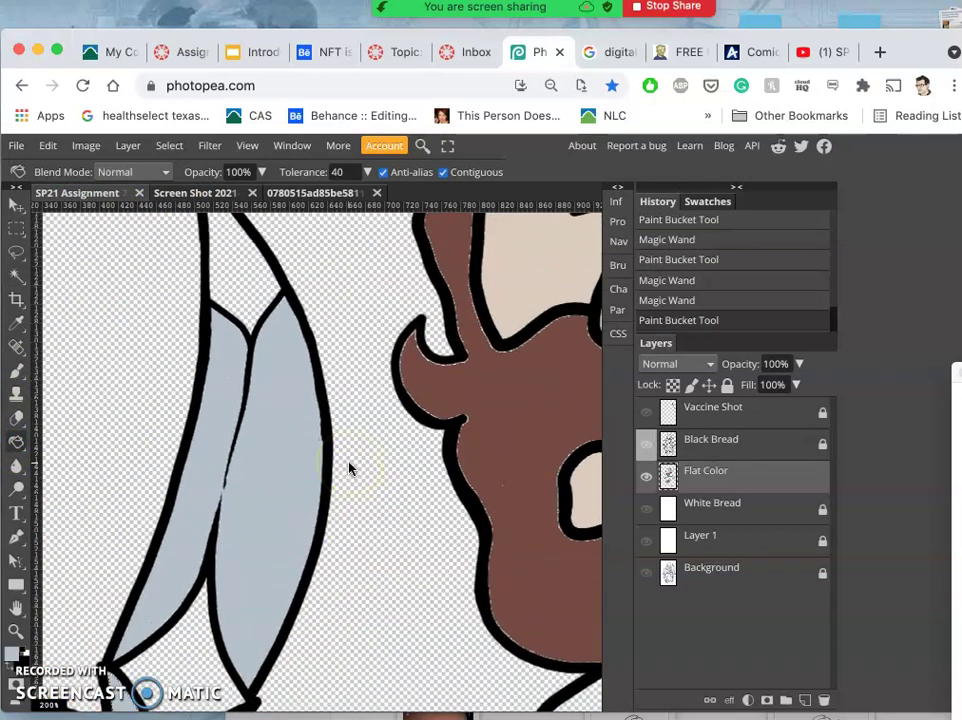
{"action": "scroll", "coordinate": [349, 468], "scroll_direction": "up", "scroll_amount": 1}
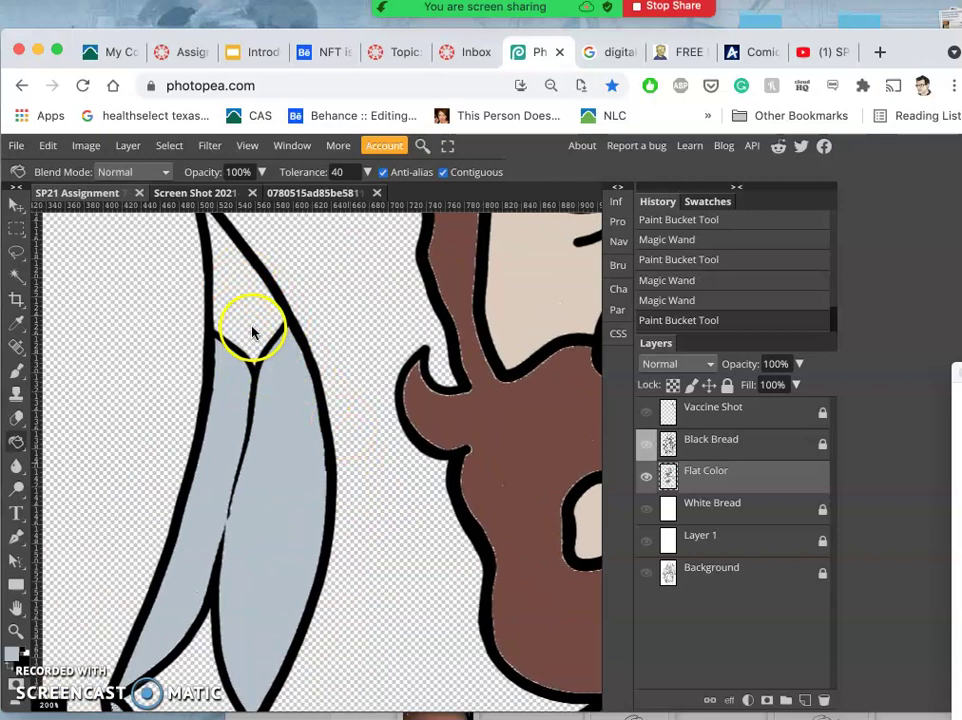
{"action": "scroll", "coordinate": [252, 330], "scroll_direction": "down", "scroll_amount": 6}
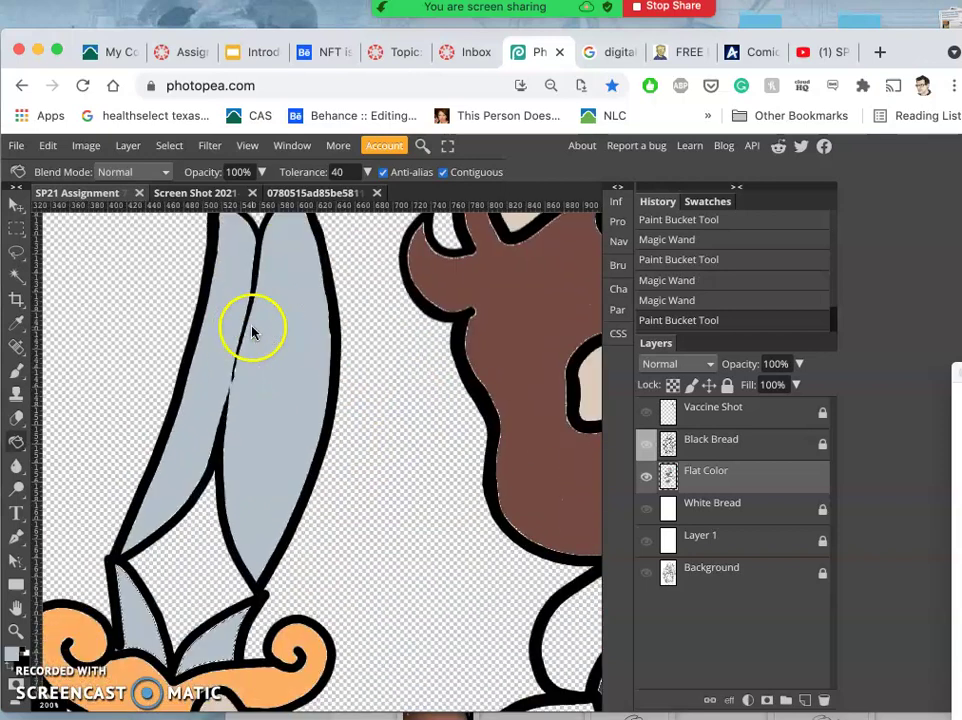
Sample a darker grey-blue from the colour palette screenshot
{"action": "left_click", "coordinate": [207, 193]}
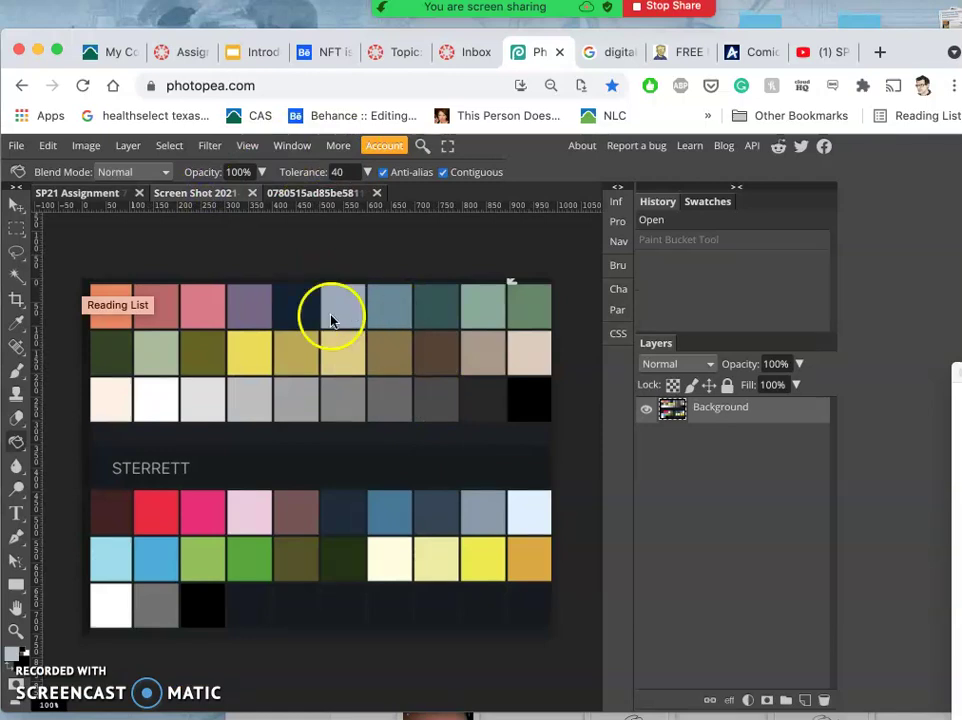
{"action": "left_click", "coordinate": [17, 322]}
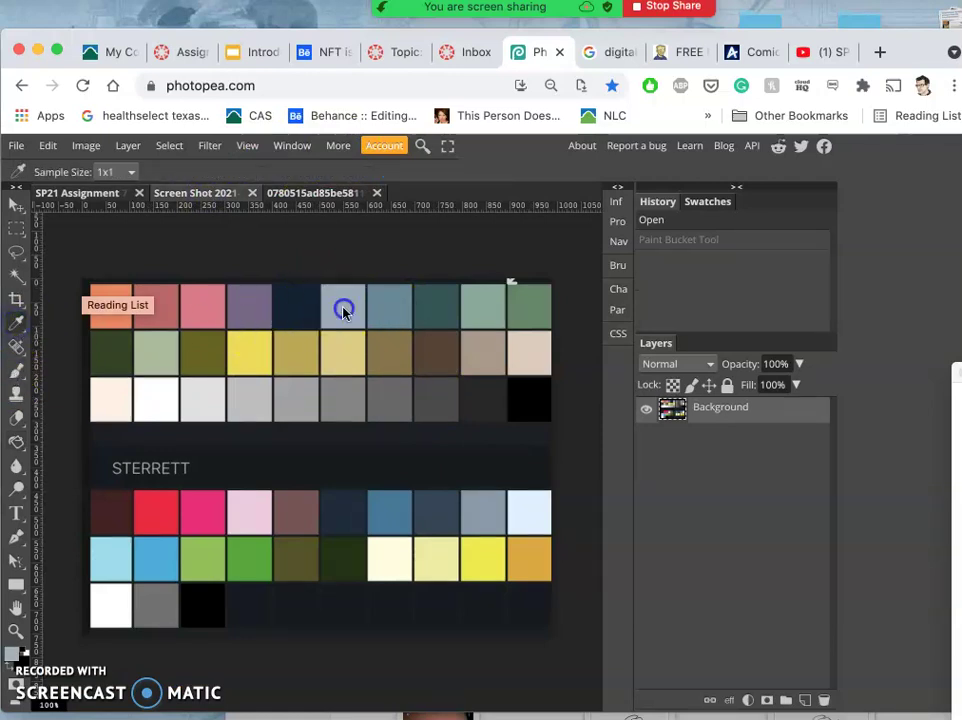
{"action": "left_click", "coordinate": [85, 192]}
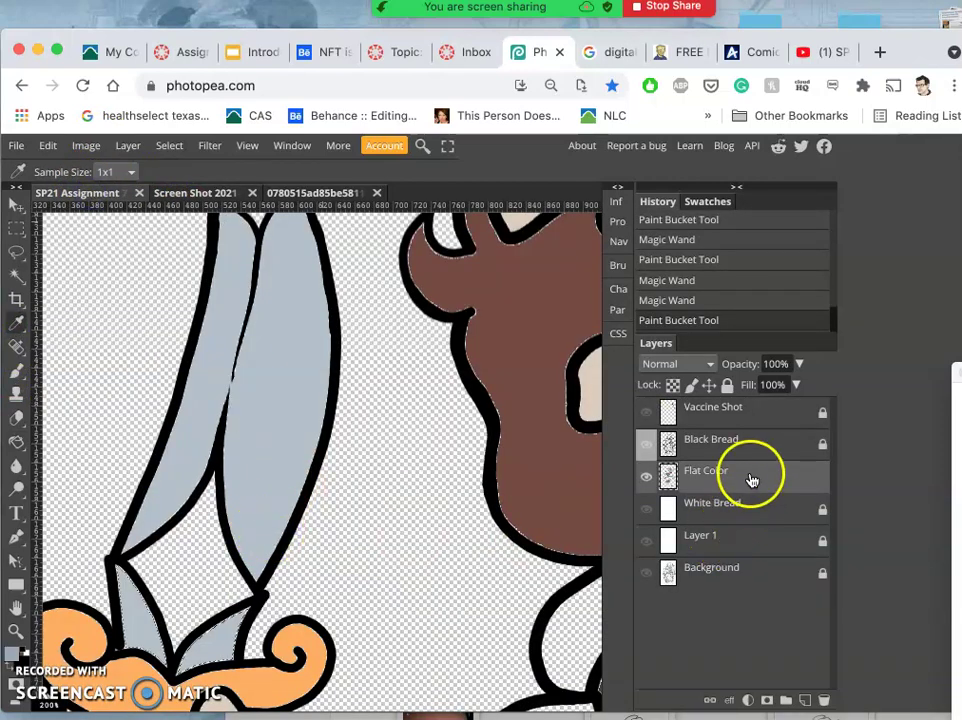
{"action": "left_click", "coordinate": [17, 441]}
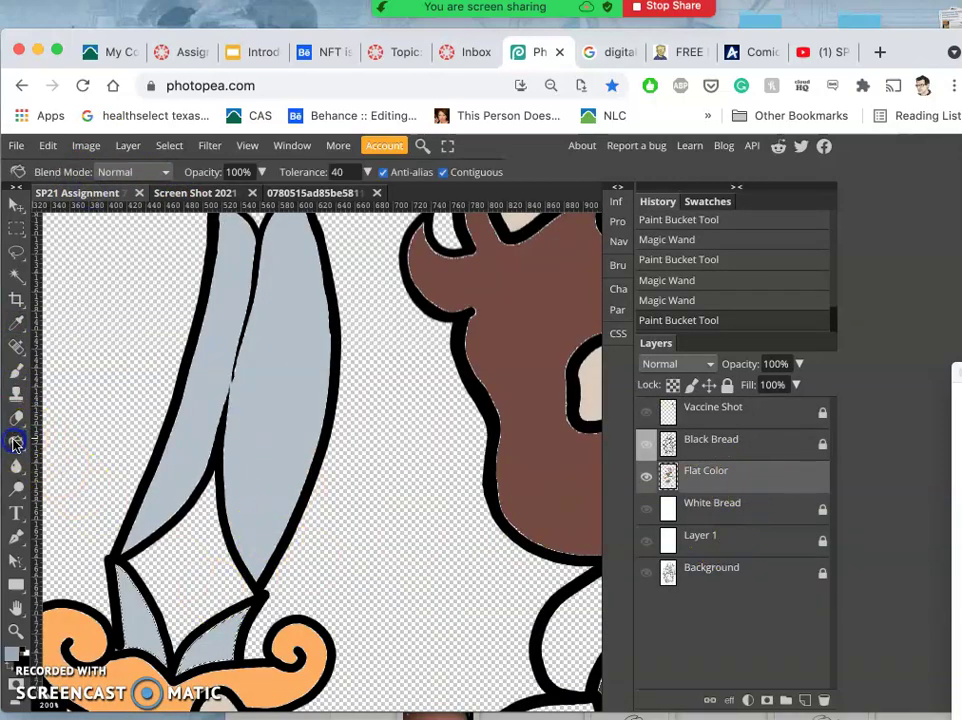
Magic Wand-select the left blade facets, including the tip and where the lines meet
{"action": "left_click", "coordinate": [714, 452]}
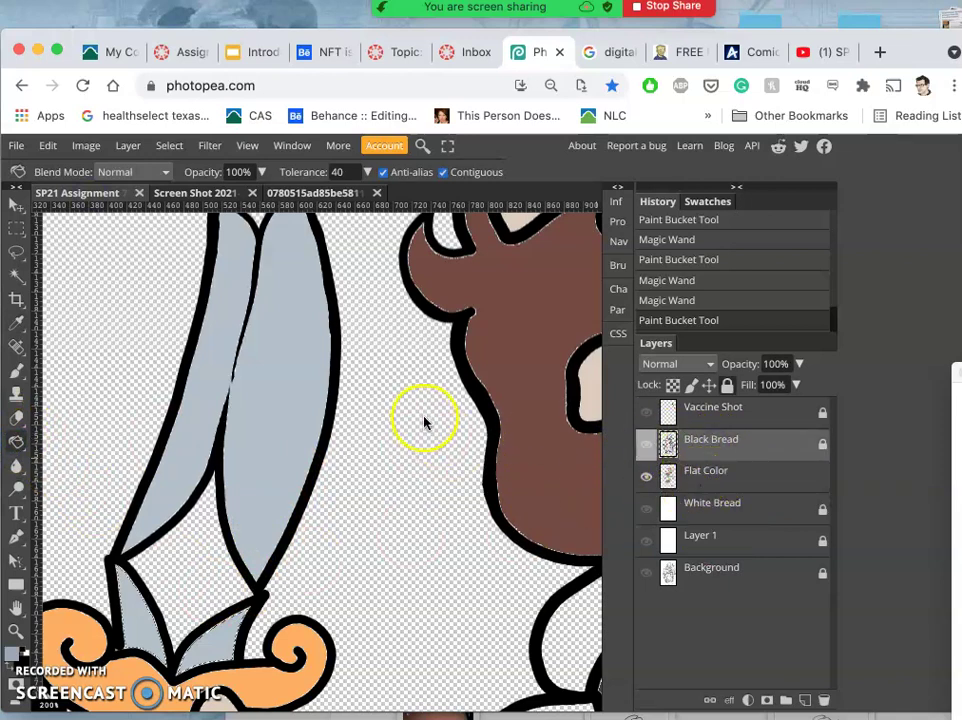
{"action": "left_click", "coordinate": [17, 275]}
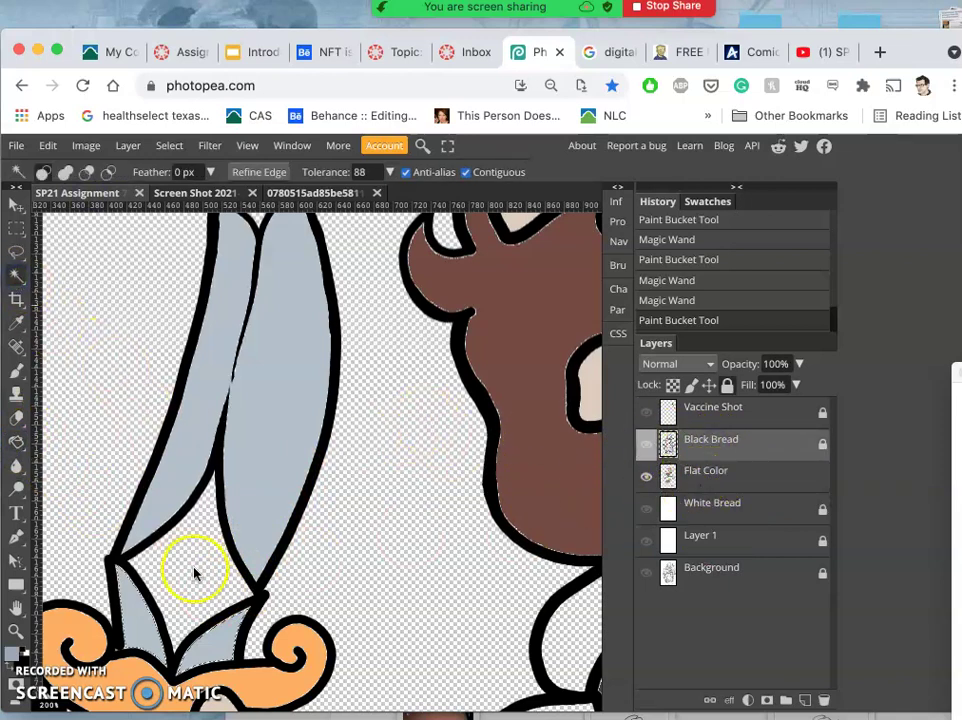
{"action": "left_click", "coordinate": [258, 477]}
{"action": "scroll", "coordinate": [258, 478], "scroll_direction": "up", "scroll_amount": 3}
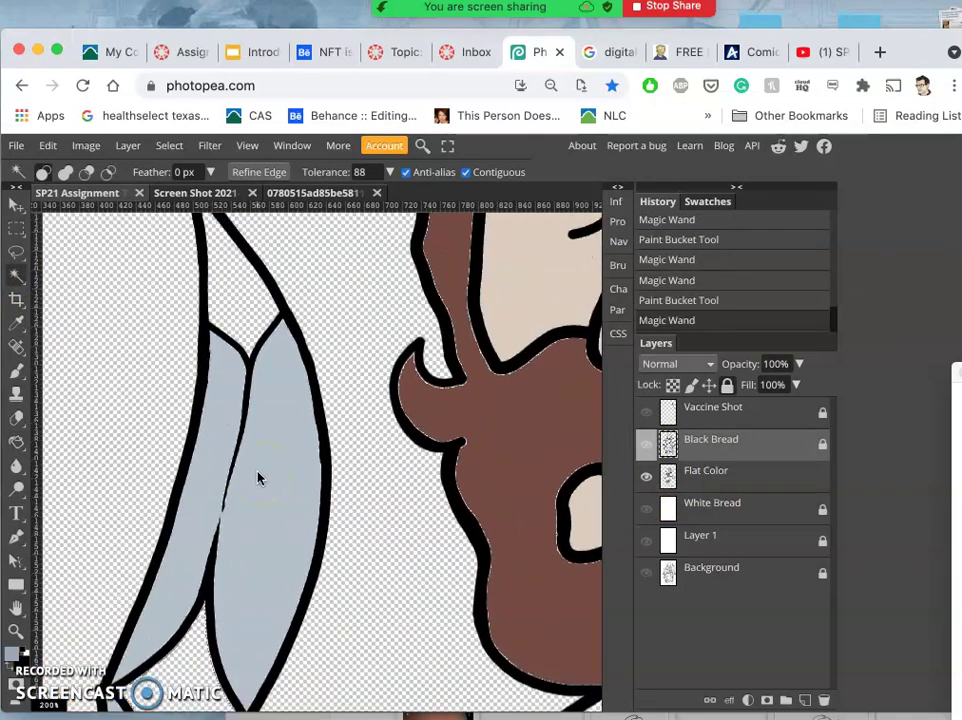
{"action": "scroll", "coordinate": [251, 365], "scroll_direction": "up", "scroll_amount": 2}
{"action": "left_click", "coordinate": [245, 349]}
{"action": "left_click", "coordinate": [262, 395]}
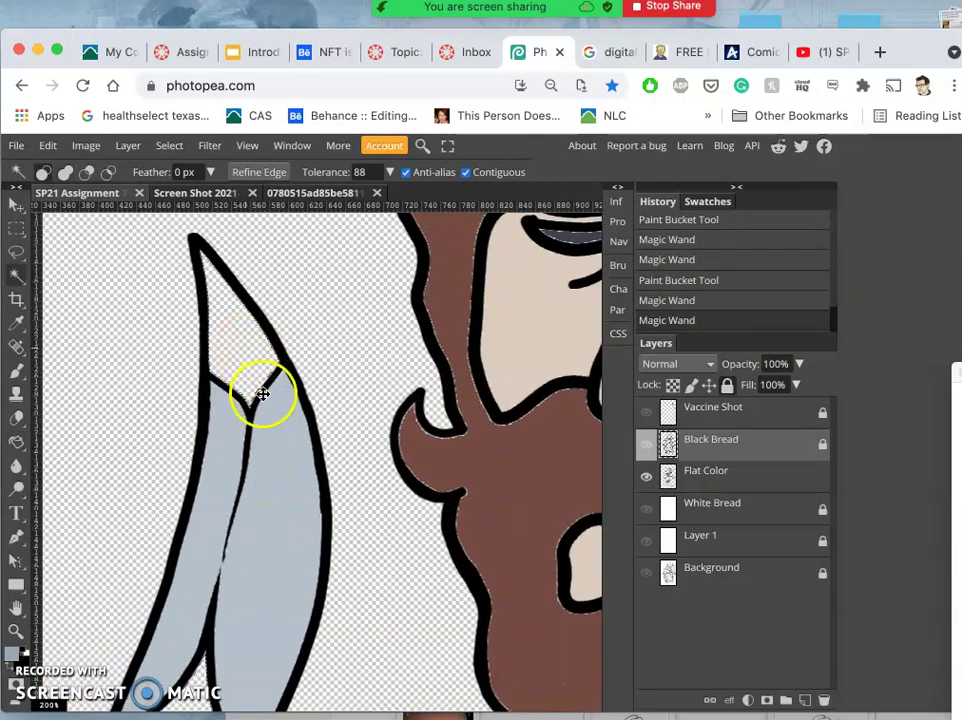
{"action": "scroll", "coordinate": [348, 508], "scroll_direction": "down", "scroll_amount": 3}
Fill the selected facets with the darker grey-blue on Flat Color, then deselect
{"action": "left_click", "coordinate": [734, 472]}
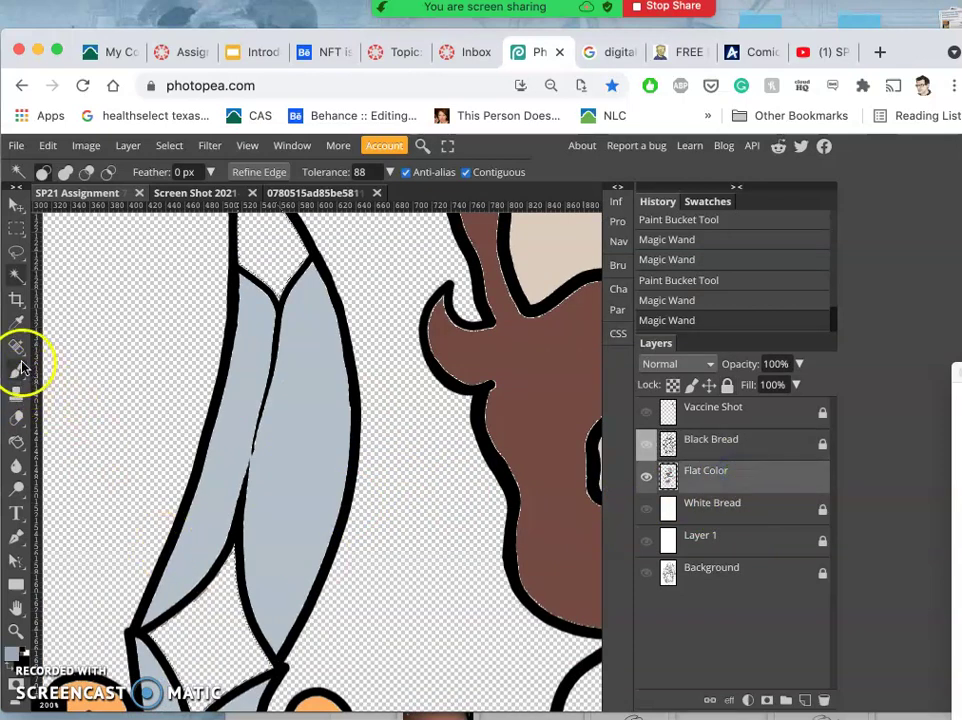
{"action": "left_click", "coordinate": [16, 441]}
{"action": "left_click", "coordinate": [336, 473]}
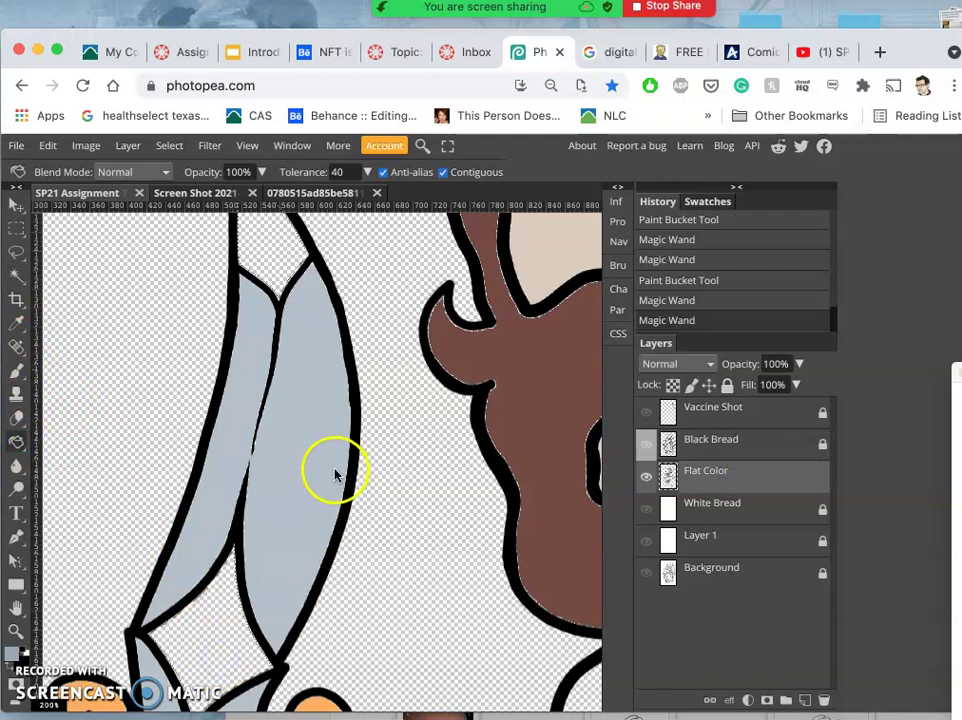
{"action": "left_click", "coordinate": [336, 473]}
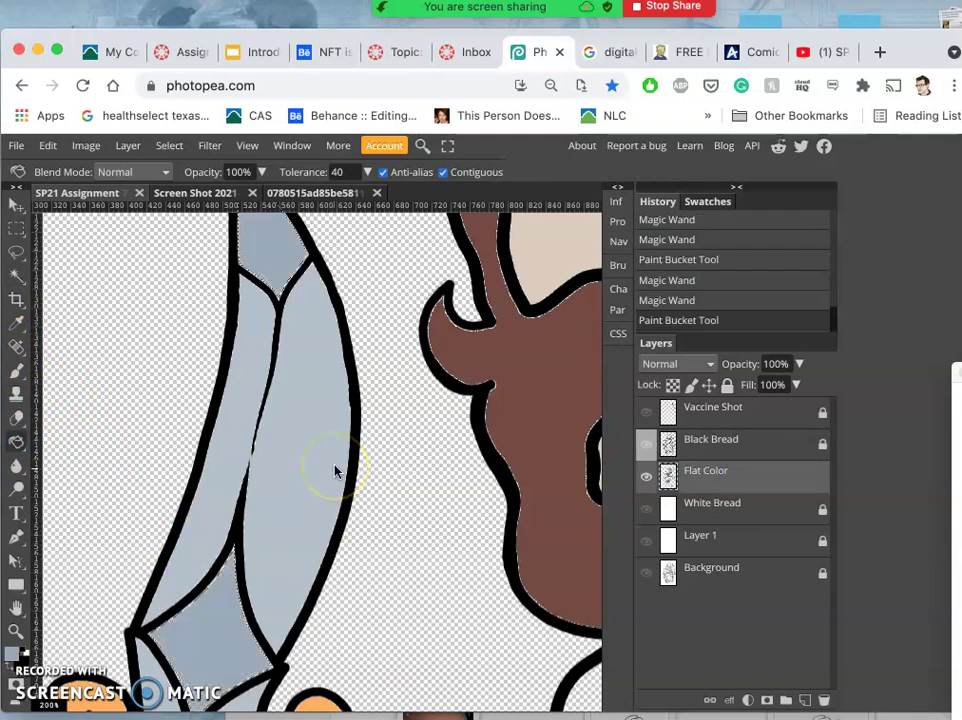
{"action": "scroll", "coordinate": [311, 451], "scroll_direction": "down", "scroll_amount": 1}
{"action": "key", "text": "ctrl+d"}
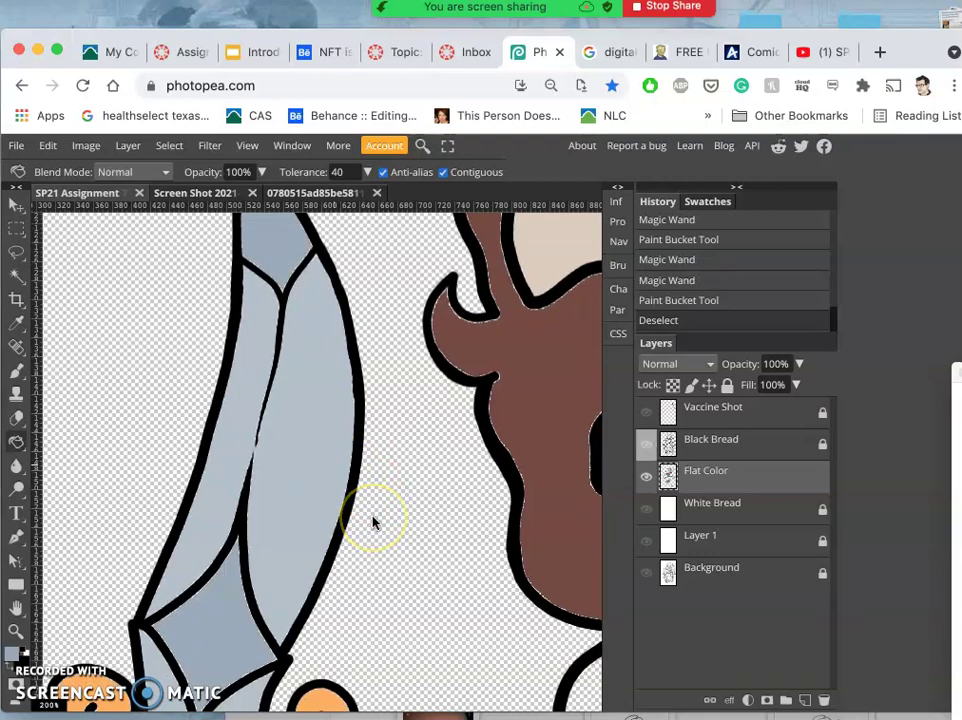
{"action": "scroll", "coordinate": [373, 521], "scroll_direction": "down", "scroll_amount": 5}
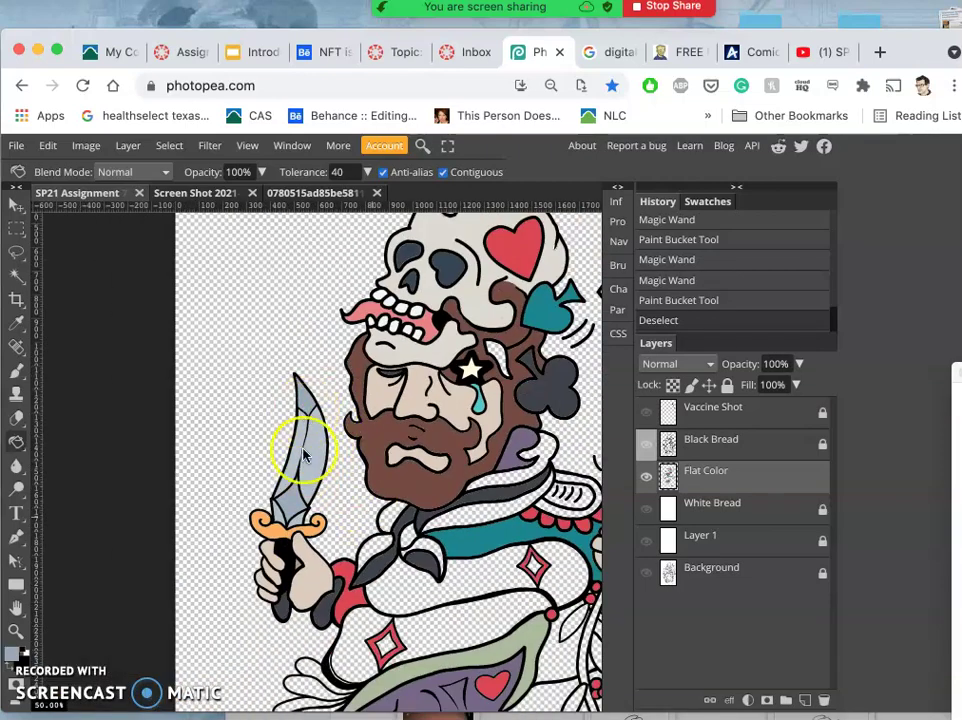
{"action": "scroll", "coordinate": [327, 473], "scroll_direction": "right", "scroll_amount": 4}
{"action": "scroll", "coordinate": [327, 473], "scroll_direction": "down", "scroll_amount": 2}
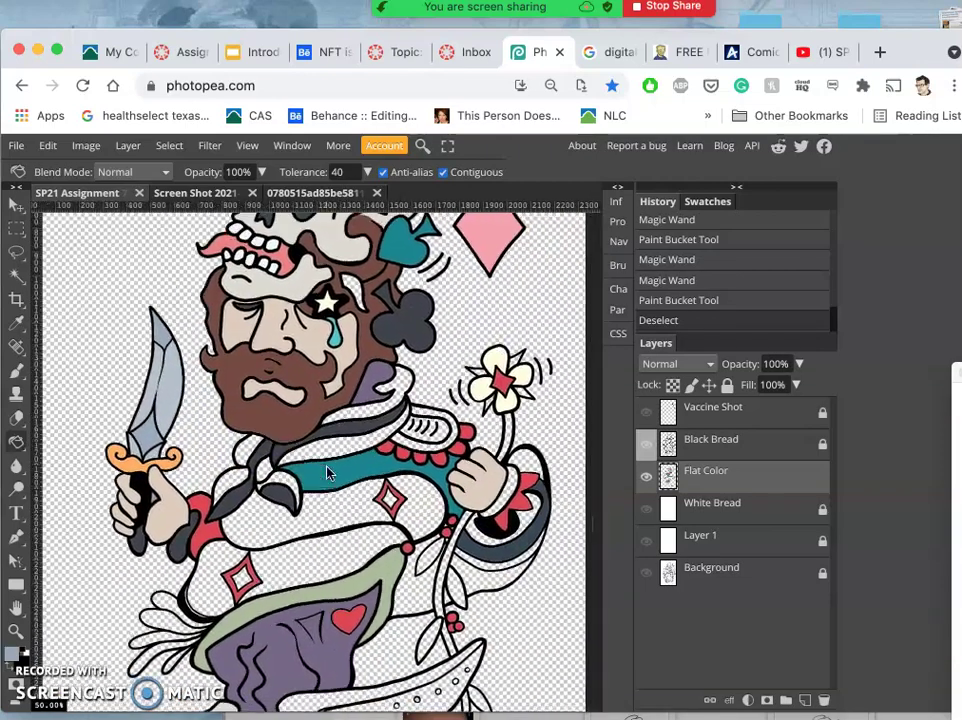
{"action": "scroll", "coordinate": [327, 473], "scroll_direction": "up", "scroll_amount": 3}
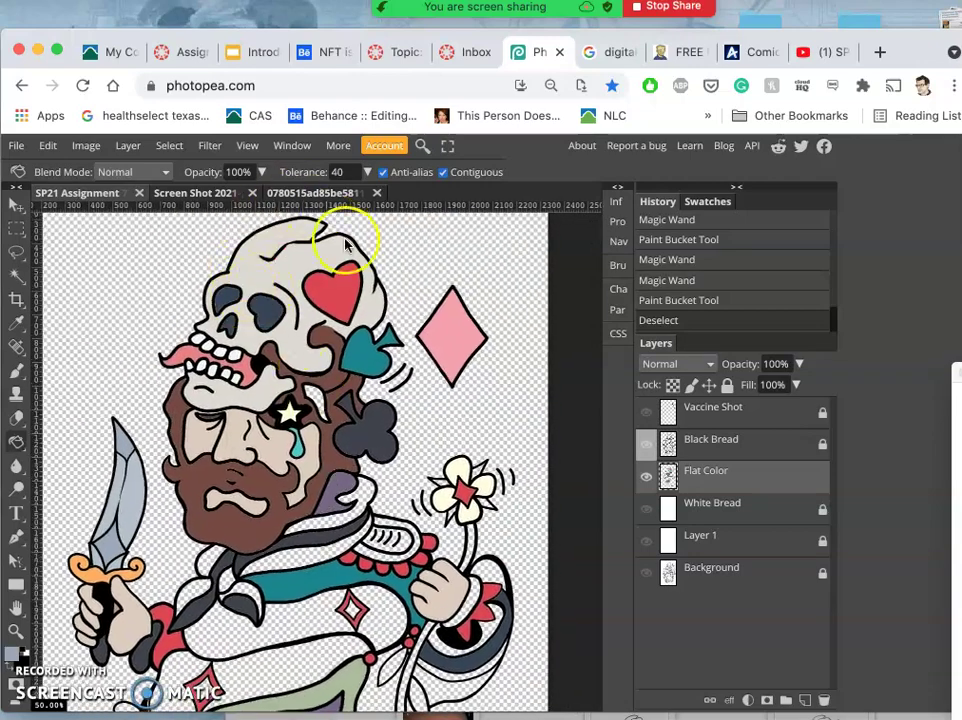
{"action": "scroll", "coordinate": [325, 370], "scroll_direction": "down", "scroll_amount": 3}
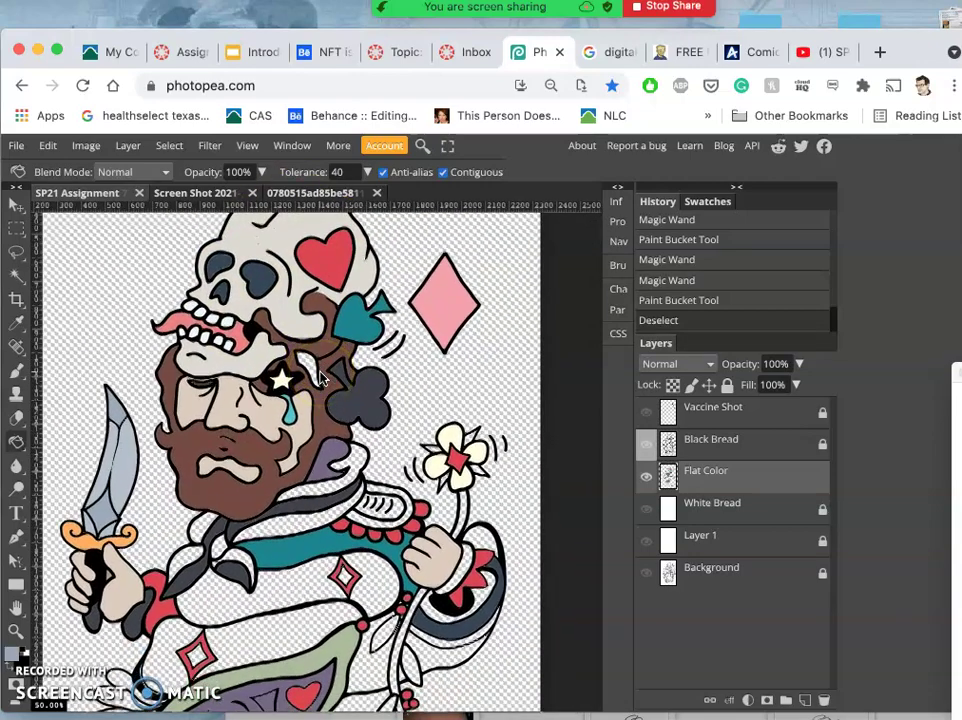
{"action": "scroll", "coordinate": [322, 378], "scroll_direction": "down", "scroll_amount": 2}
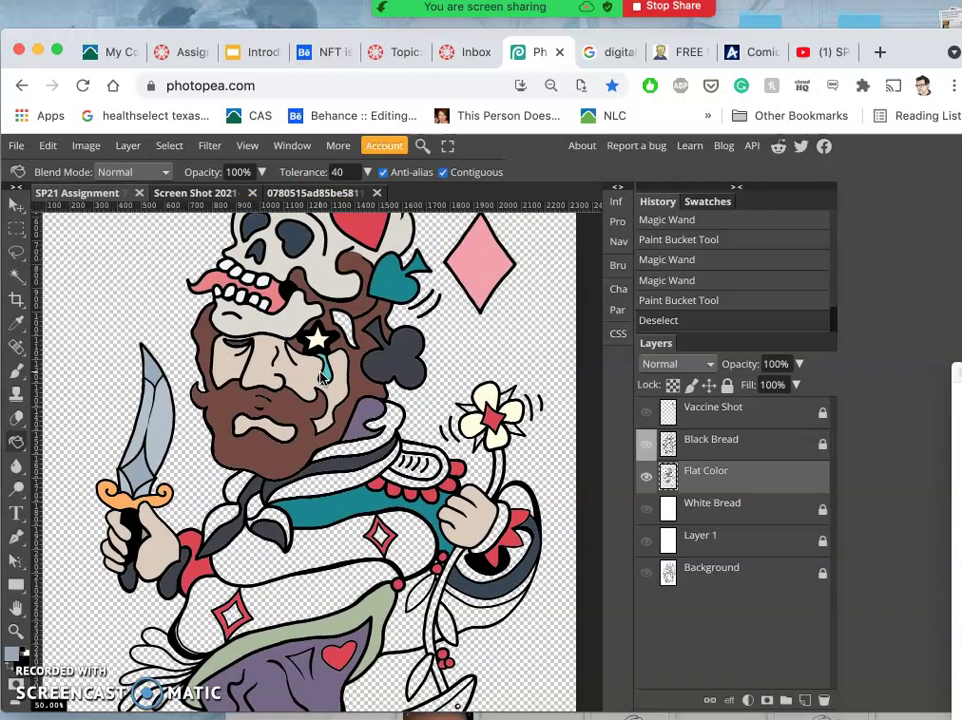
{"action": "scroll", "coordinate": [330, 352], "scroll_direction": "up", "scroll_amount": 3}
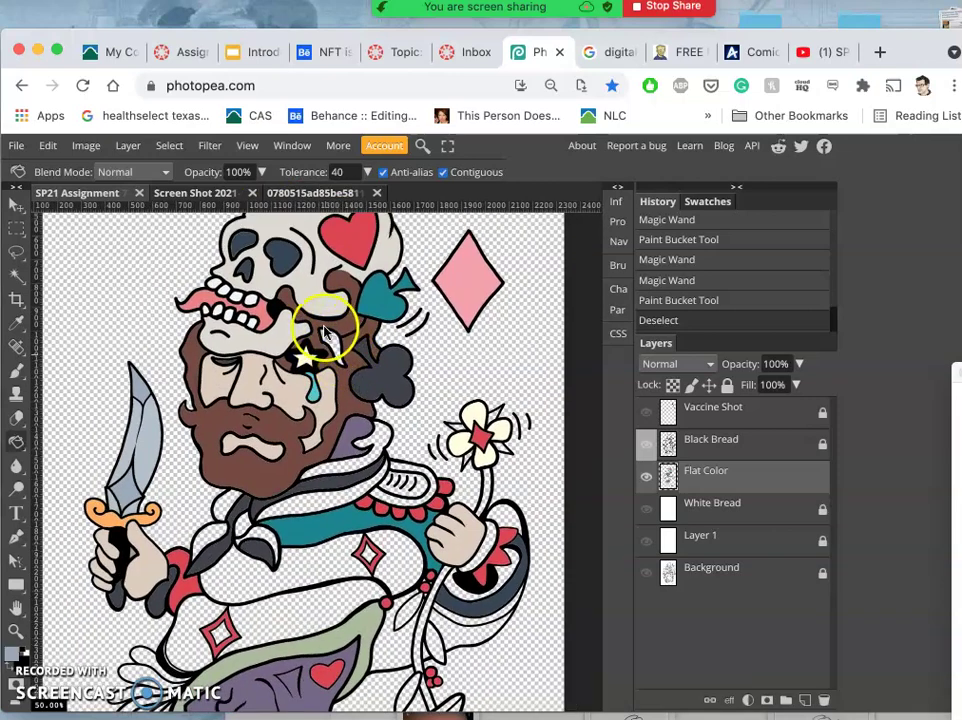
{"action": "scroll", "coordinate": [343, 365], "scroll_direction": "up", "scroll_amount": 3}
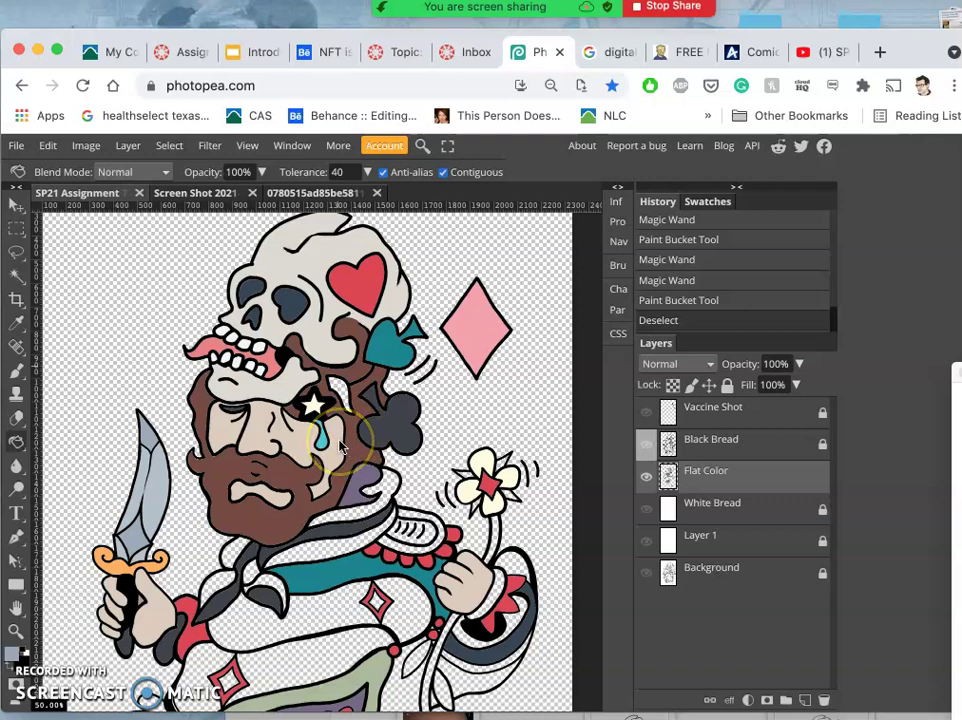
{"action": "scroll", "coordinate": [340, 447], "scroll_direction": "up", "scroll_amount": 1}
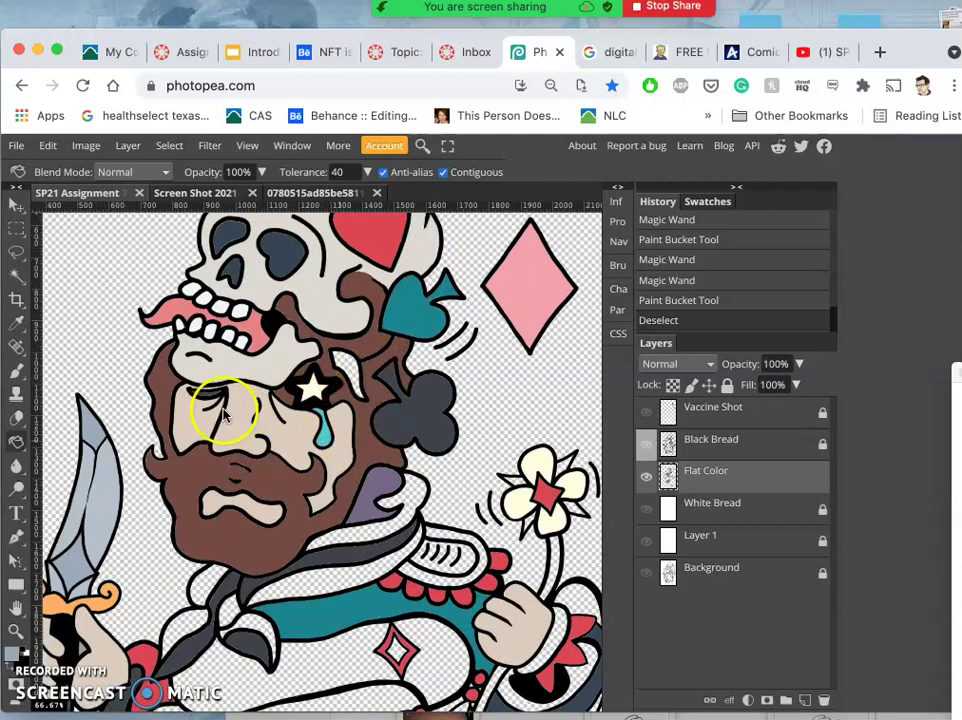
Sample a tan colour from the palette document, undoing an accidental fill on the swatch
{"action": "left_click", "coordinate": [228, 194]}
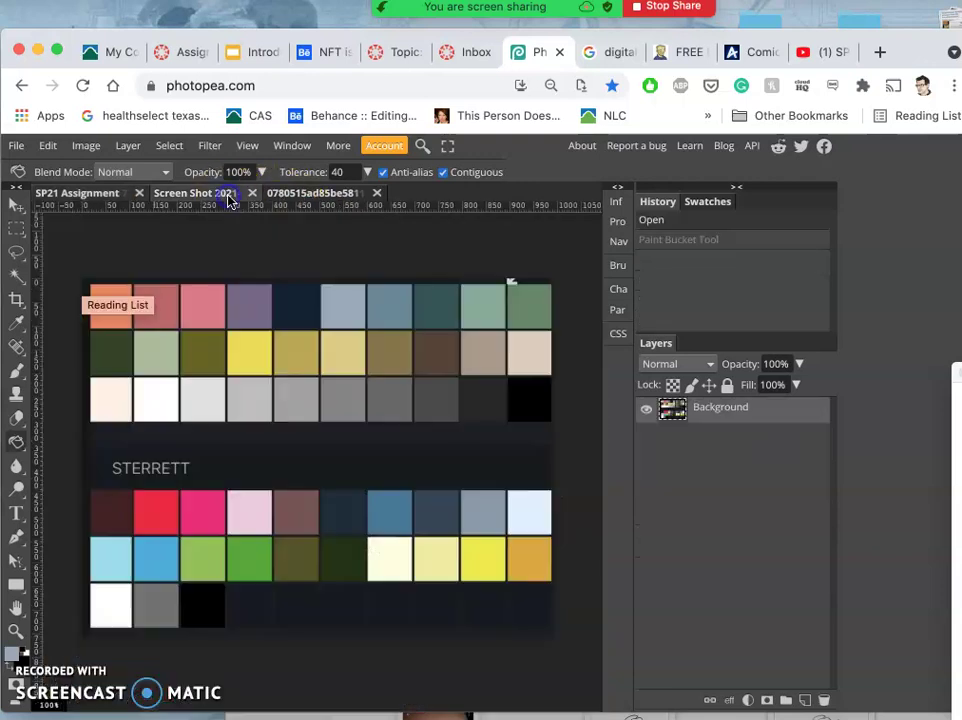
{"action": "left_click", "coordinate": [480, 357]}
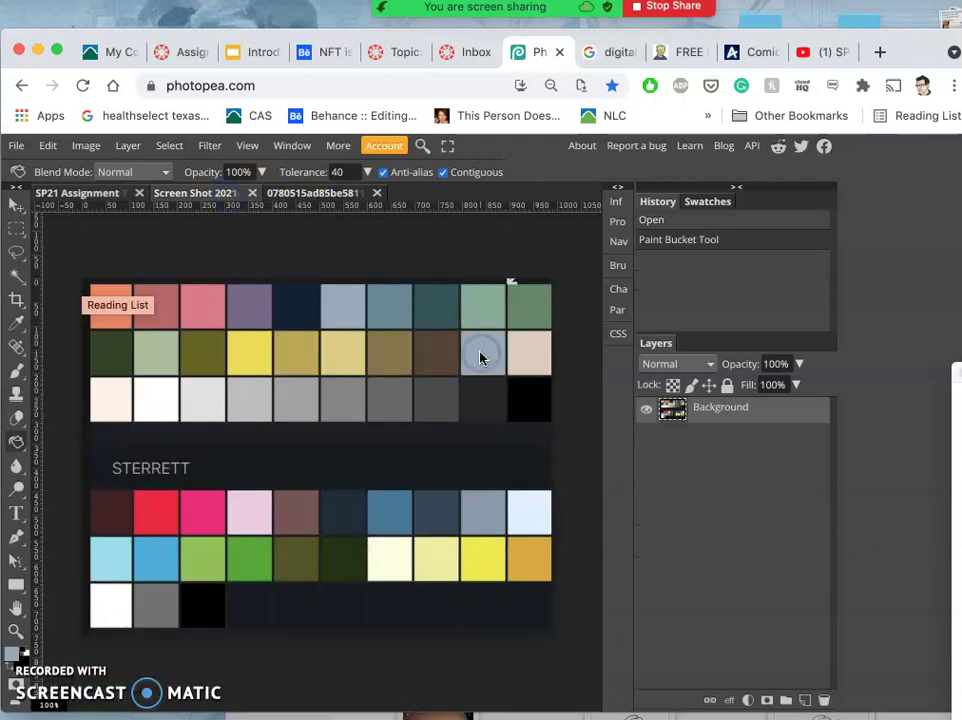
{"action": "key", "text": "super+z"}
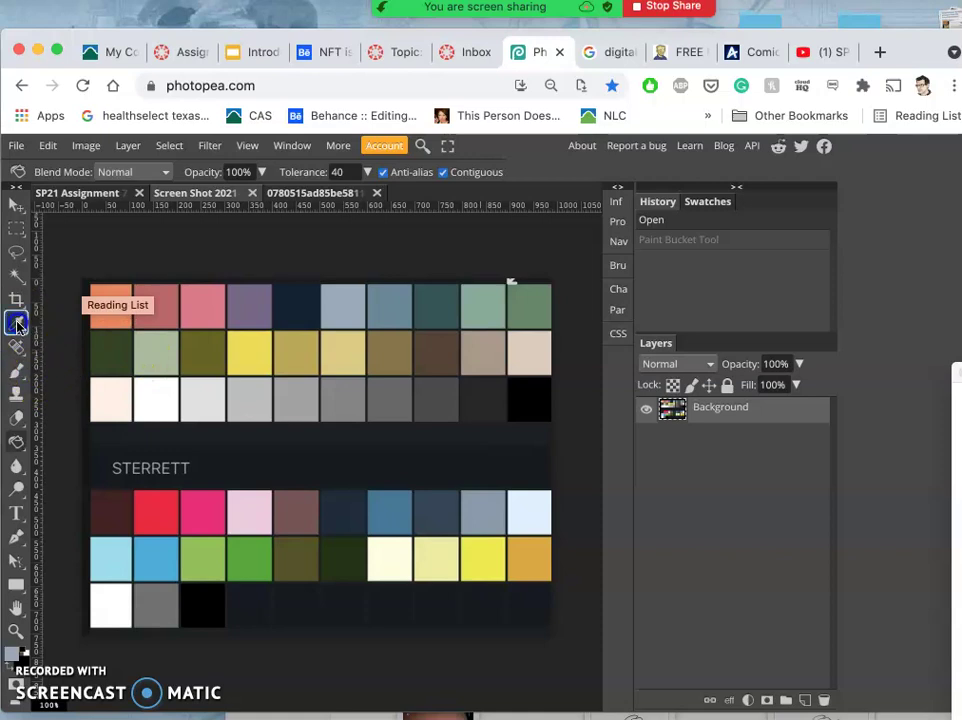
{"action": "left_click", "coordinate": [17, 322]}
{"action": "left_click", "coordinate": [100, 193]}
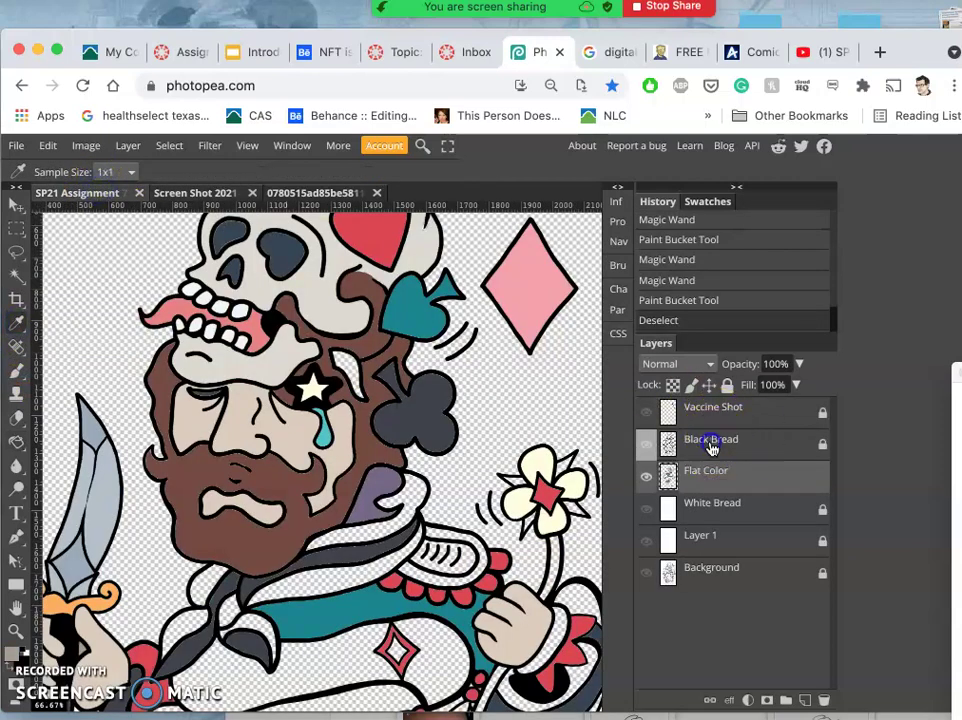
Select the light patch beside the star-marked eye, fill it tan on Flat Color, and deselect
{"action": "left_click", "coordinate": [16, 272]}
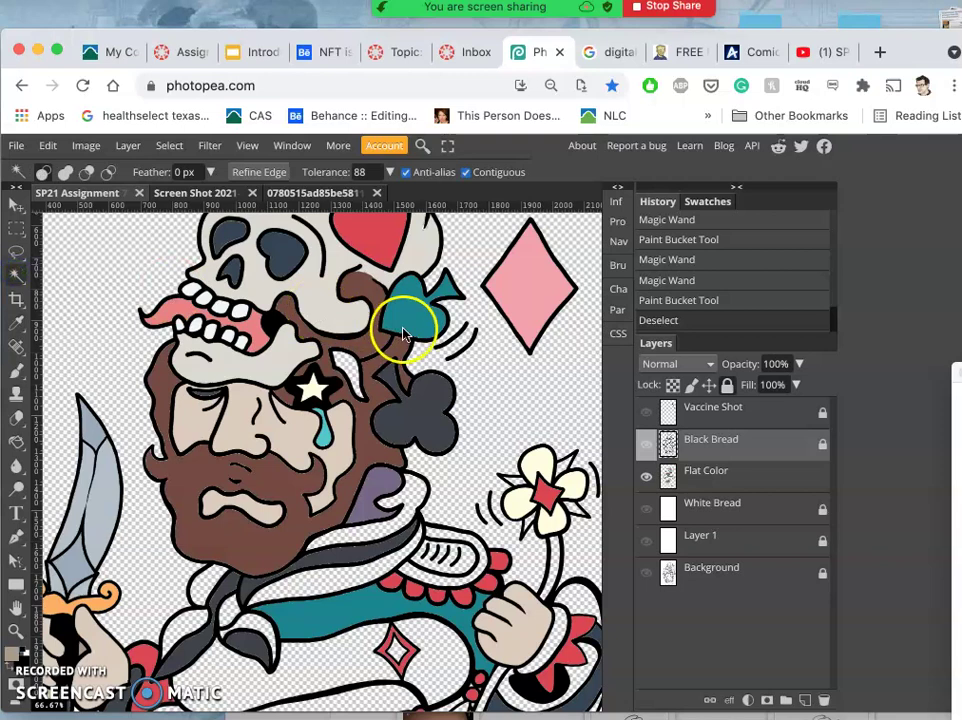
{"action": "left_click", "coordinate": [305, 422]}
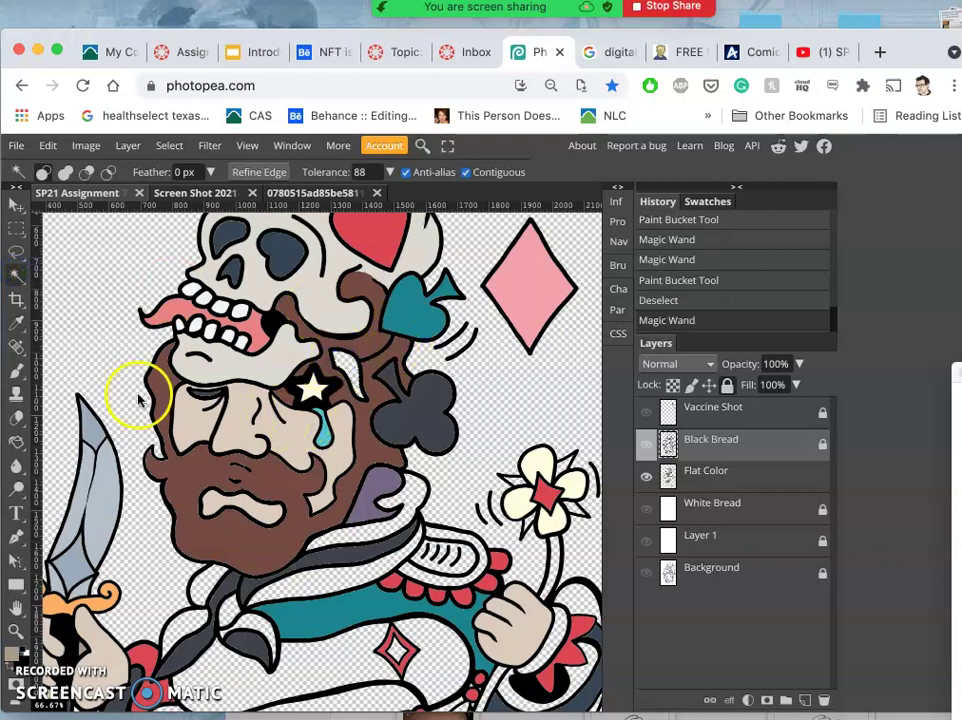
{"action": "left_click", "coordinate": [16, 443]}
{"action": "left_click", "coordinate": [708, 468]}
{"action": "left_click", "coordinate": [350, 366]}
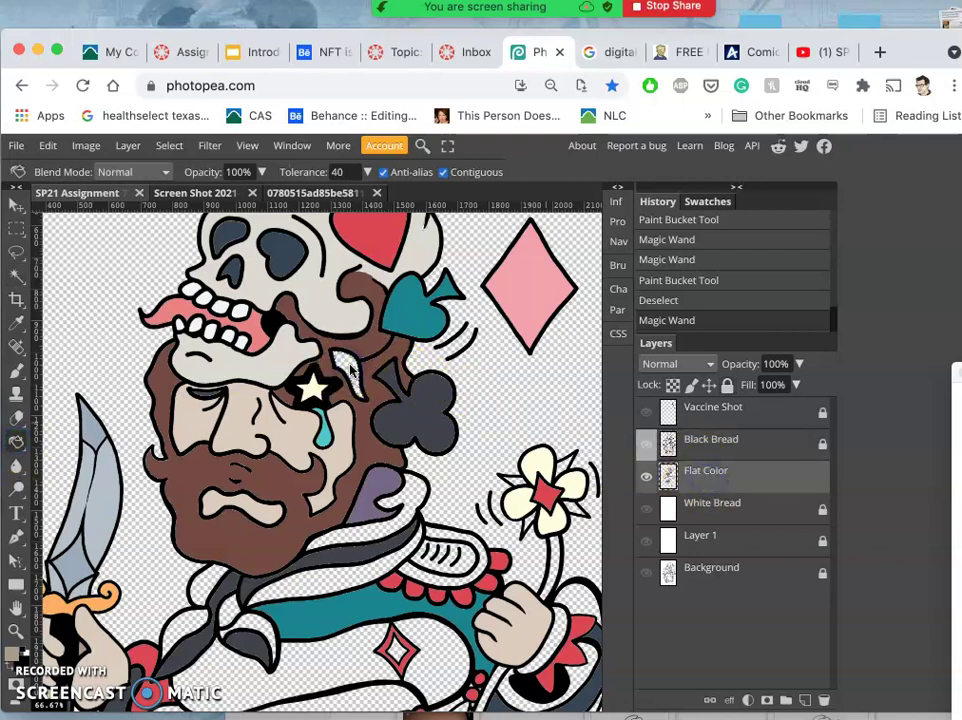
{"action": "left_click", "coordinate": [350, 370]}
{"action": "left_click", "coordinate": [418, 440]}
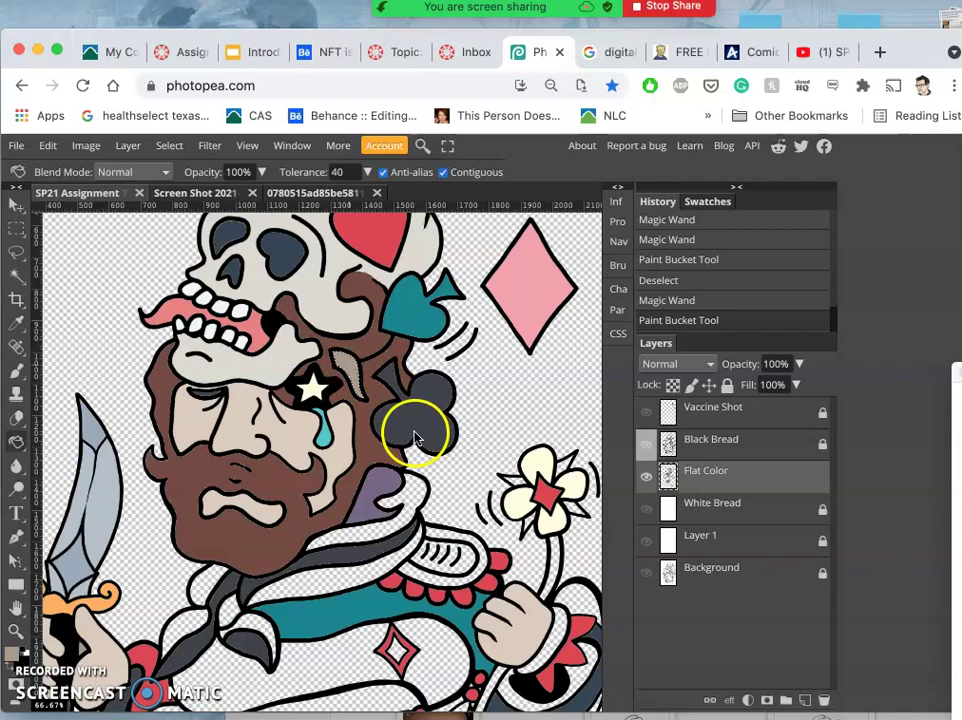
{"action": "key", "text": "ctrl+d"}
Zoom out of the king card and bring up the palette document with the Eyedropper ready
{"action": "scroll", "coordinate": [389, 468], "scroll_direction": "up", "scroll_amount": 2}
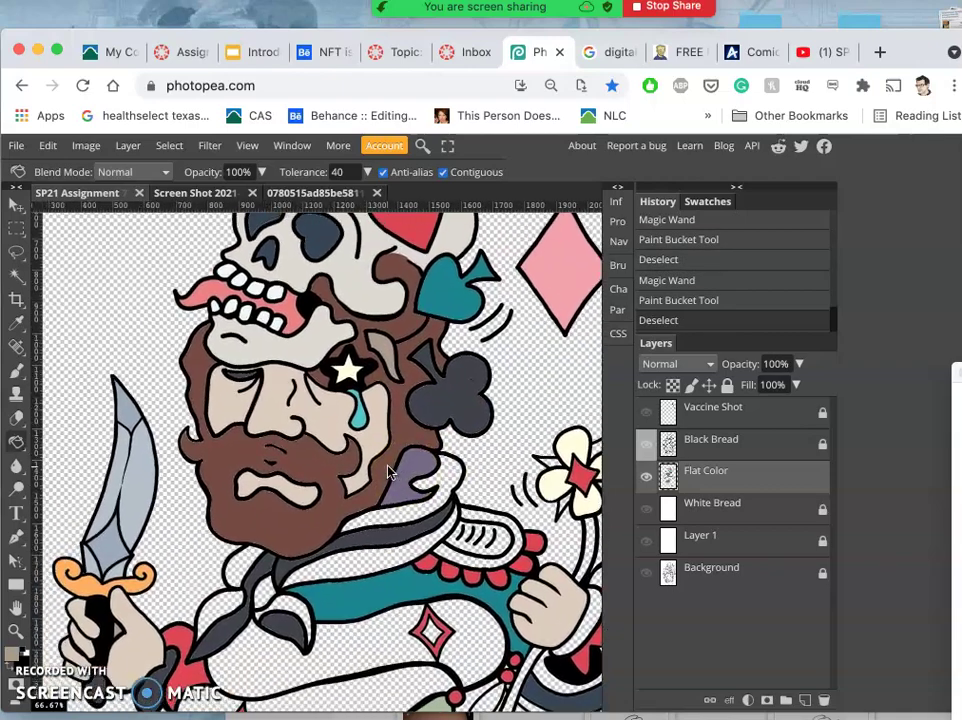
{"action": "scroll", "coordinate": [389, 470], "scroll_direction": "down", "scroll_amount": 10}
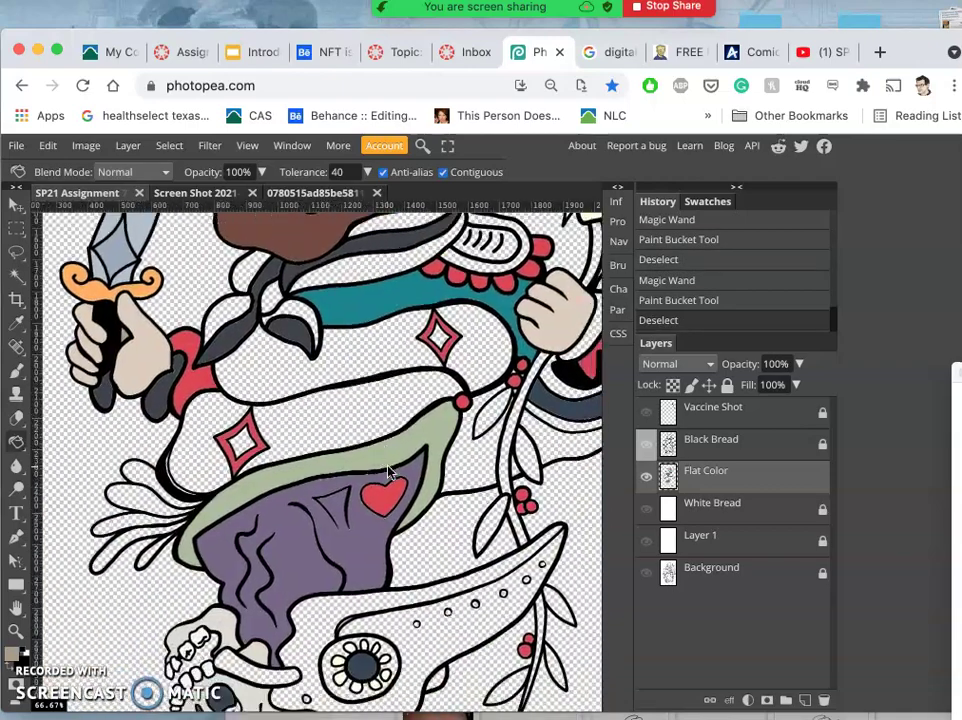
{"action": "scroll", "coordinate": [389, 470], "scroll_direction": "down", "scroll_amount": 5}
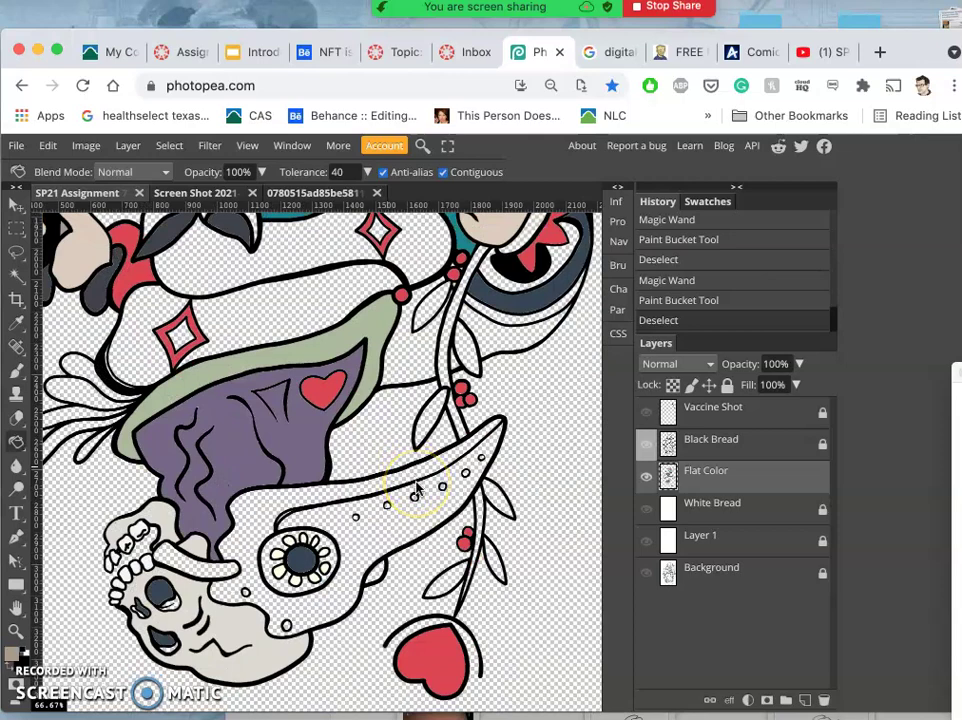
{"action": "scroll", "coordinate": [415, 490], "scroll_direction": "down", "scroll_amount": 2}
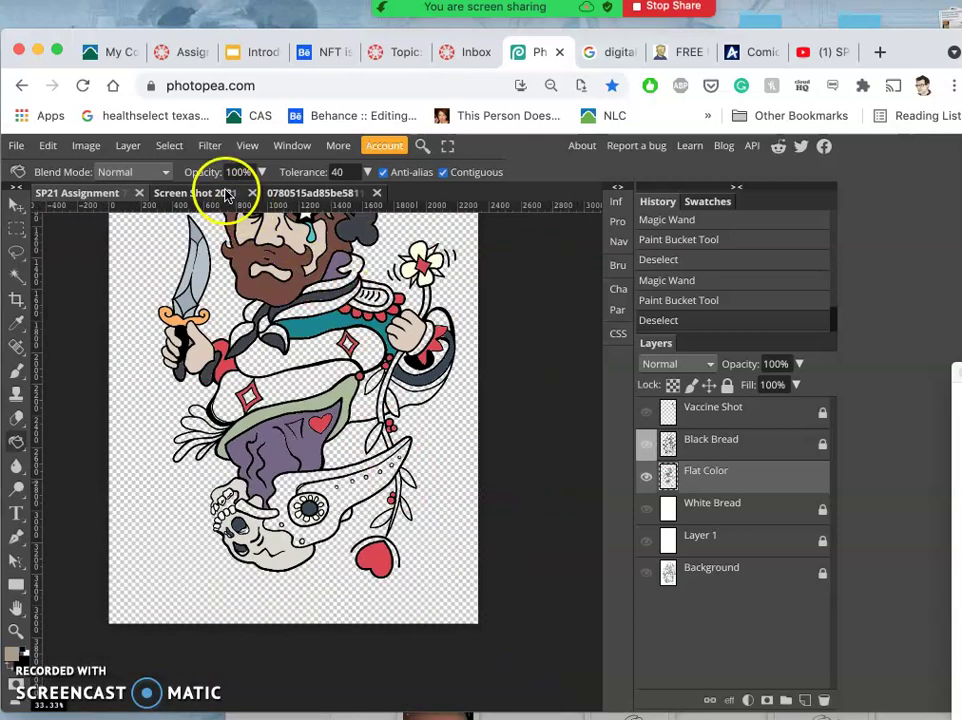
{"action": "left_click", "coordinate": [226, 193]}
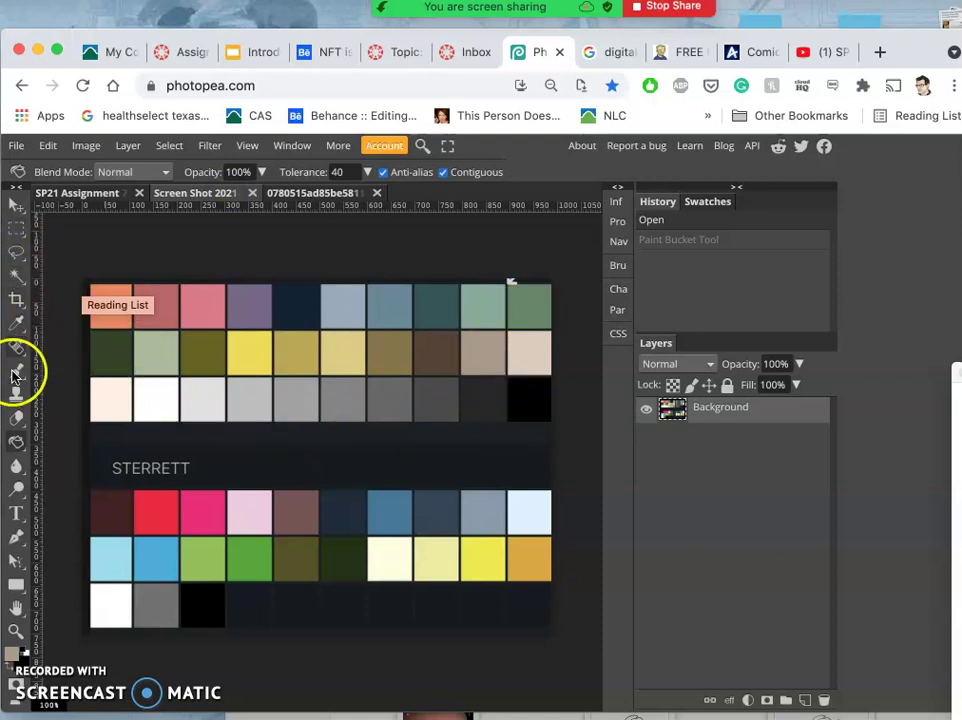
{"action": "left_click", "coordinate": [17, 322]}
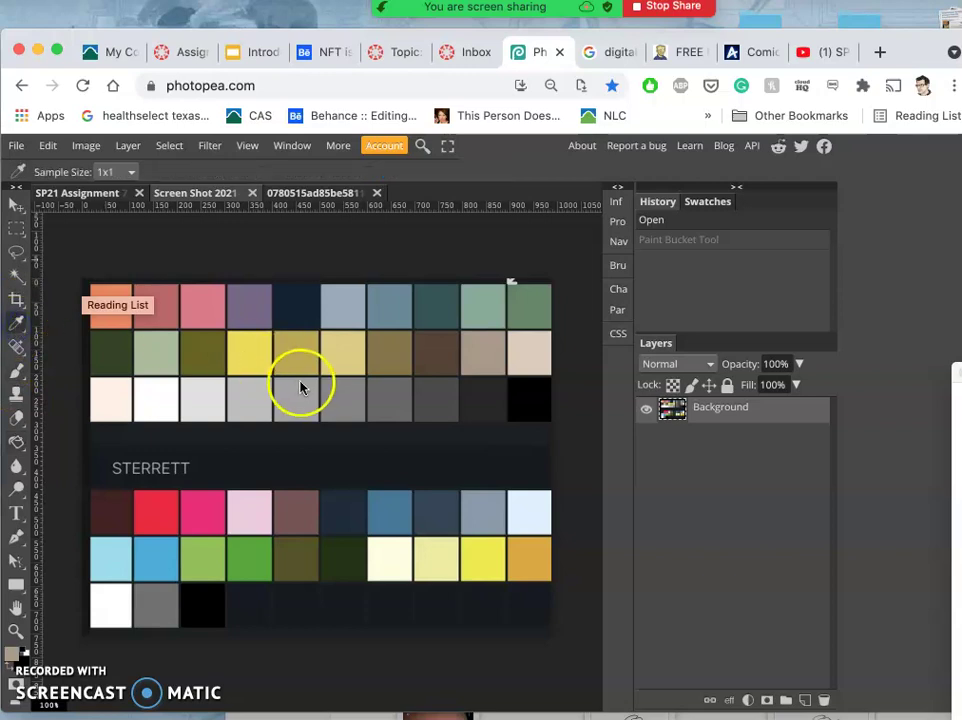